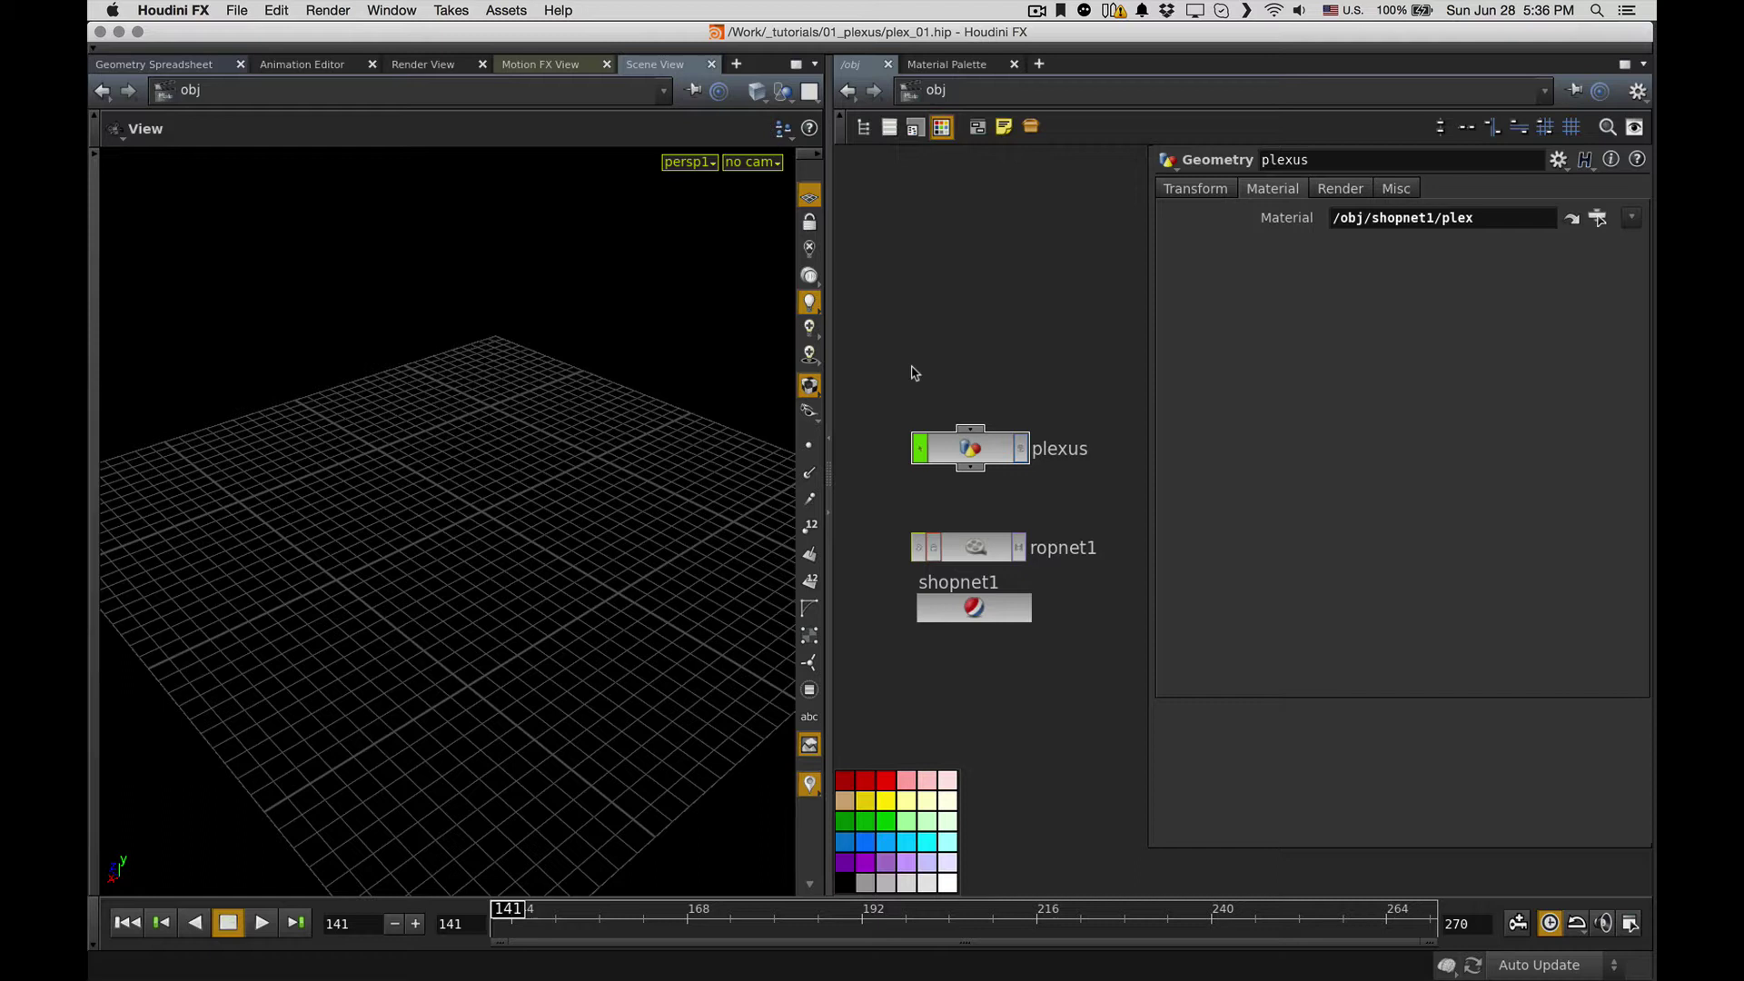
Step: Switch to Safari, play the ICE | Plexus reference video on its Vimeo page, and pause it
key("super+Tab")
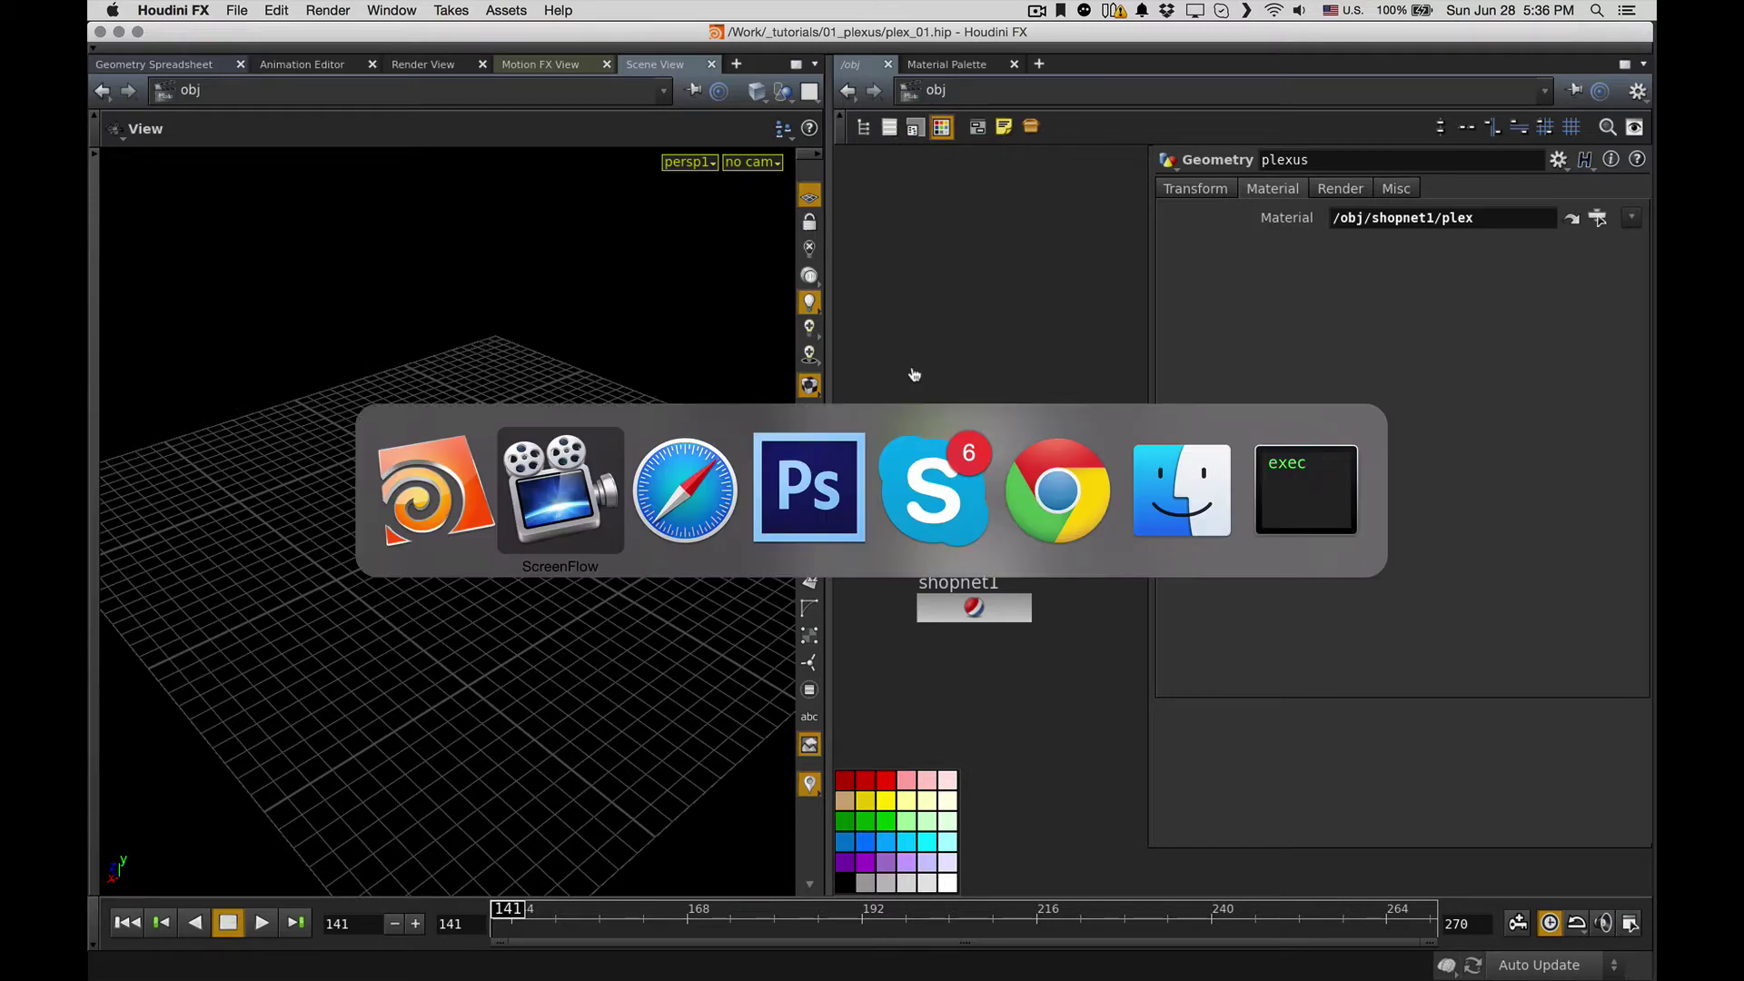
key("super+Tab")
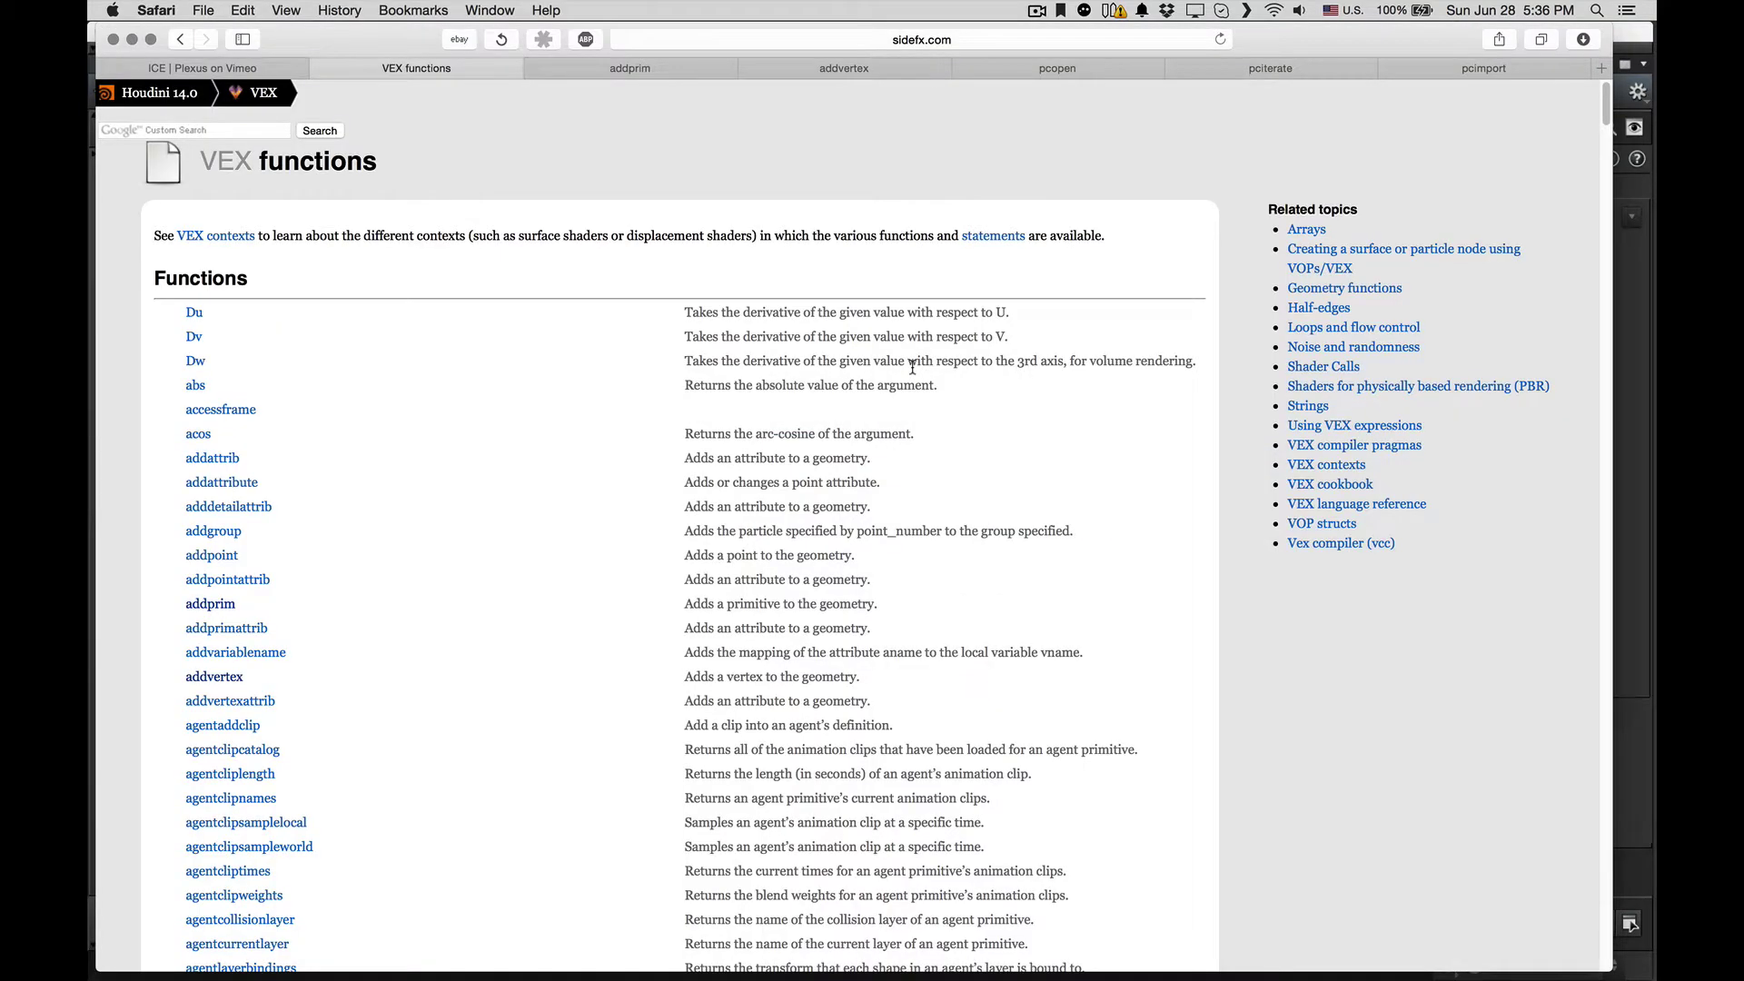
left_click(214, 73)
left_click(440, 797)
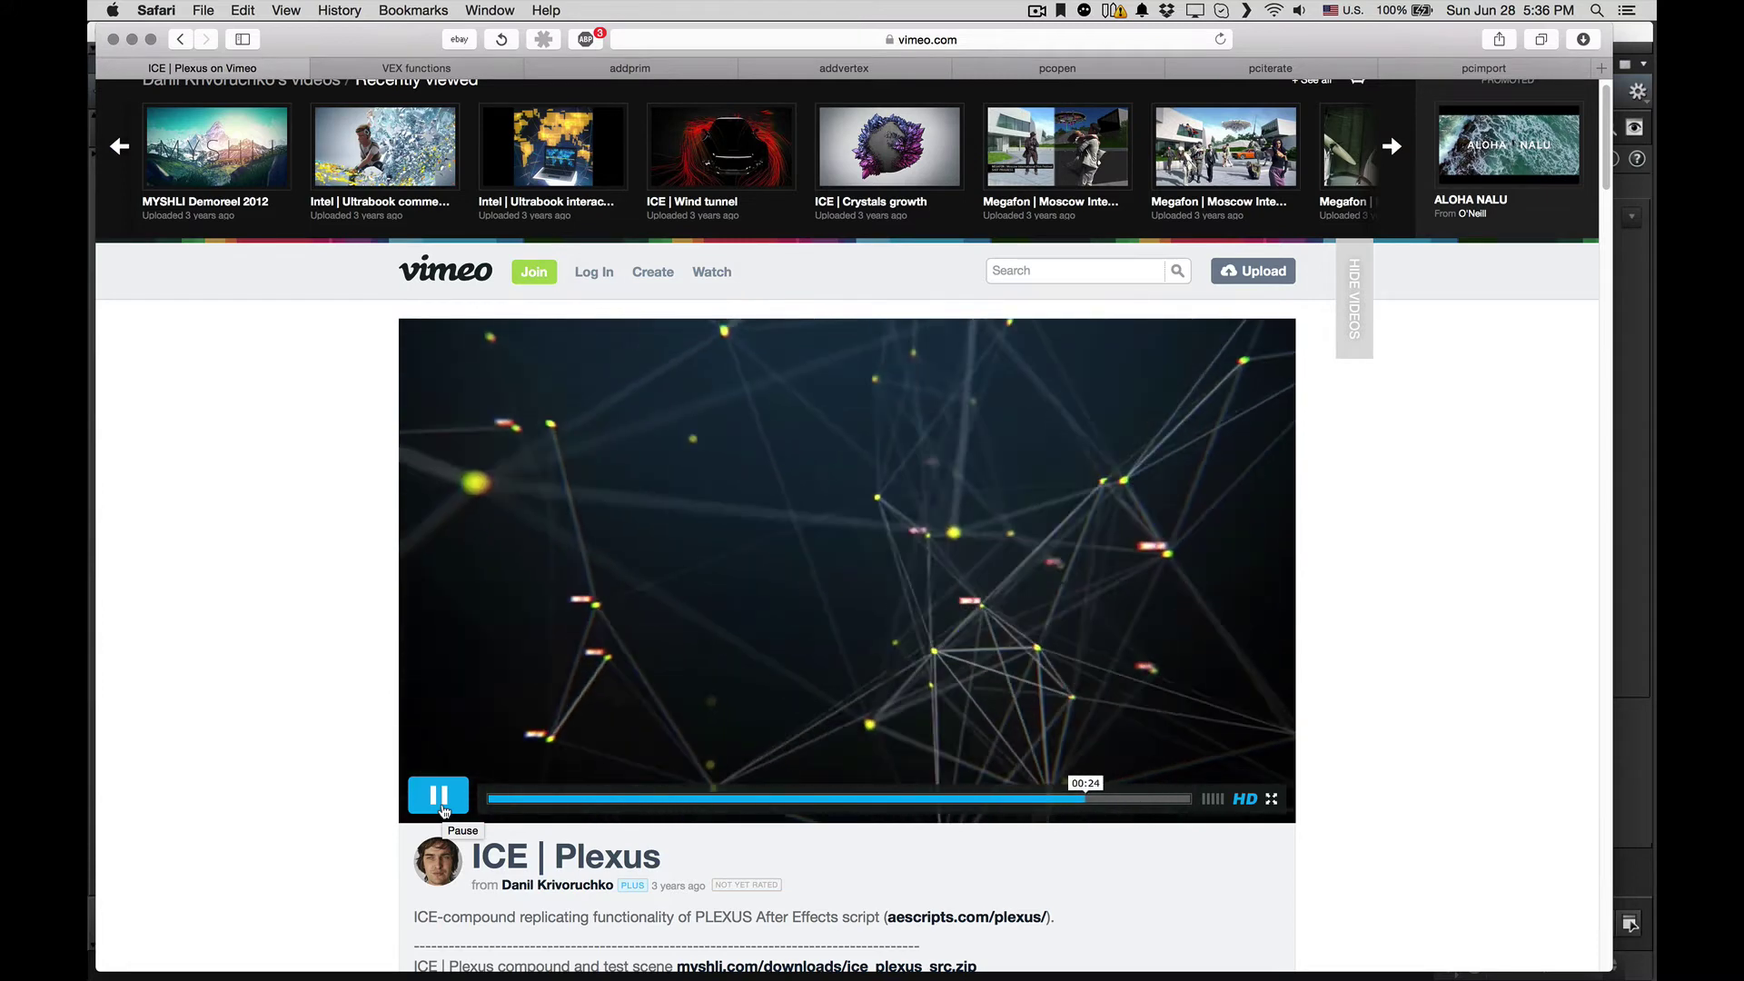
left_click(439, 796)
Step: Switch back to Houdini, turn on the display of the plexus object, and enter its network
key("super+Tab")
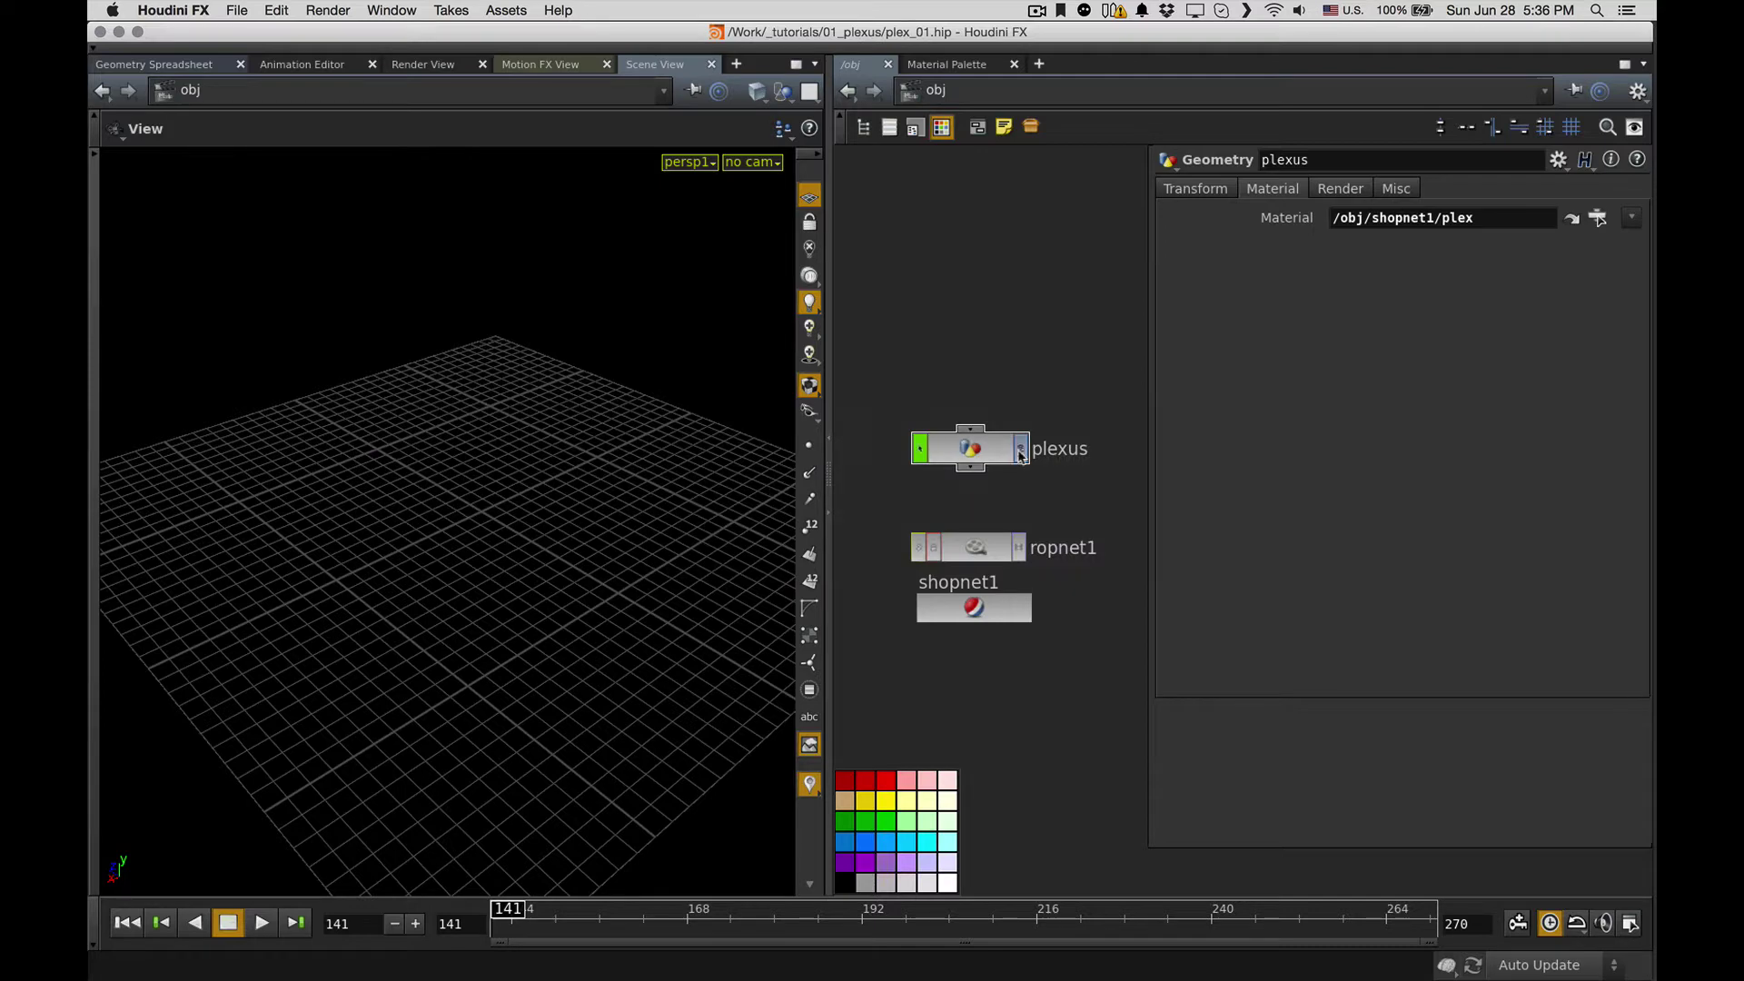
left_click(1020, 453)
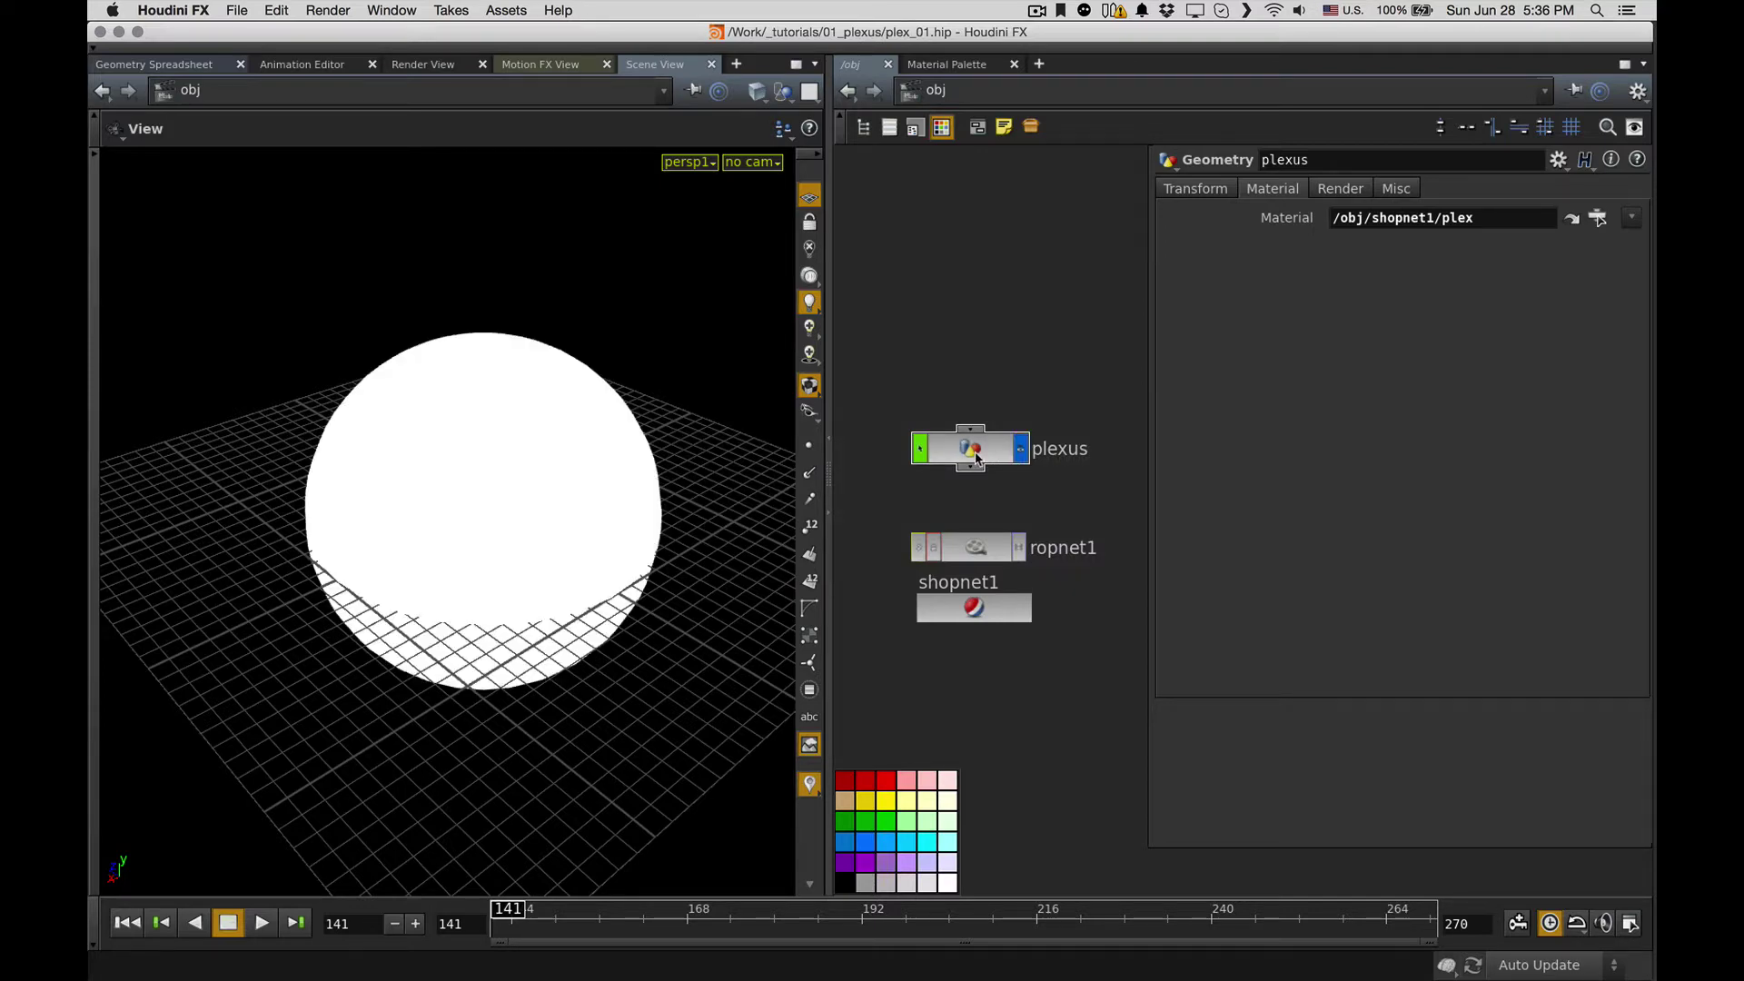
double_click(975, 459)
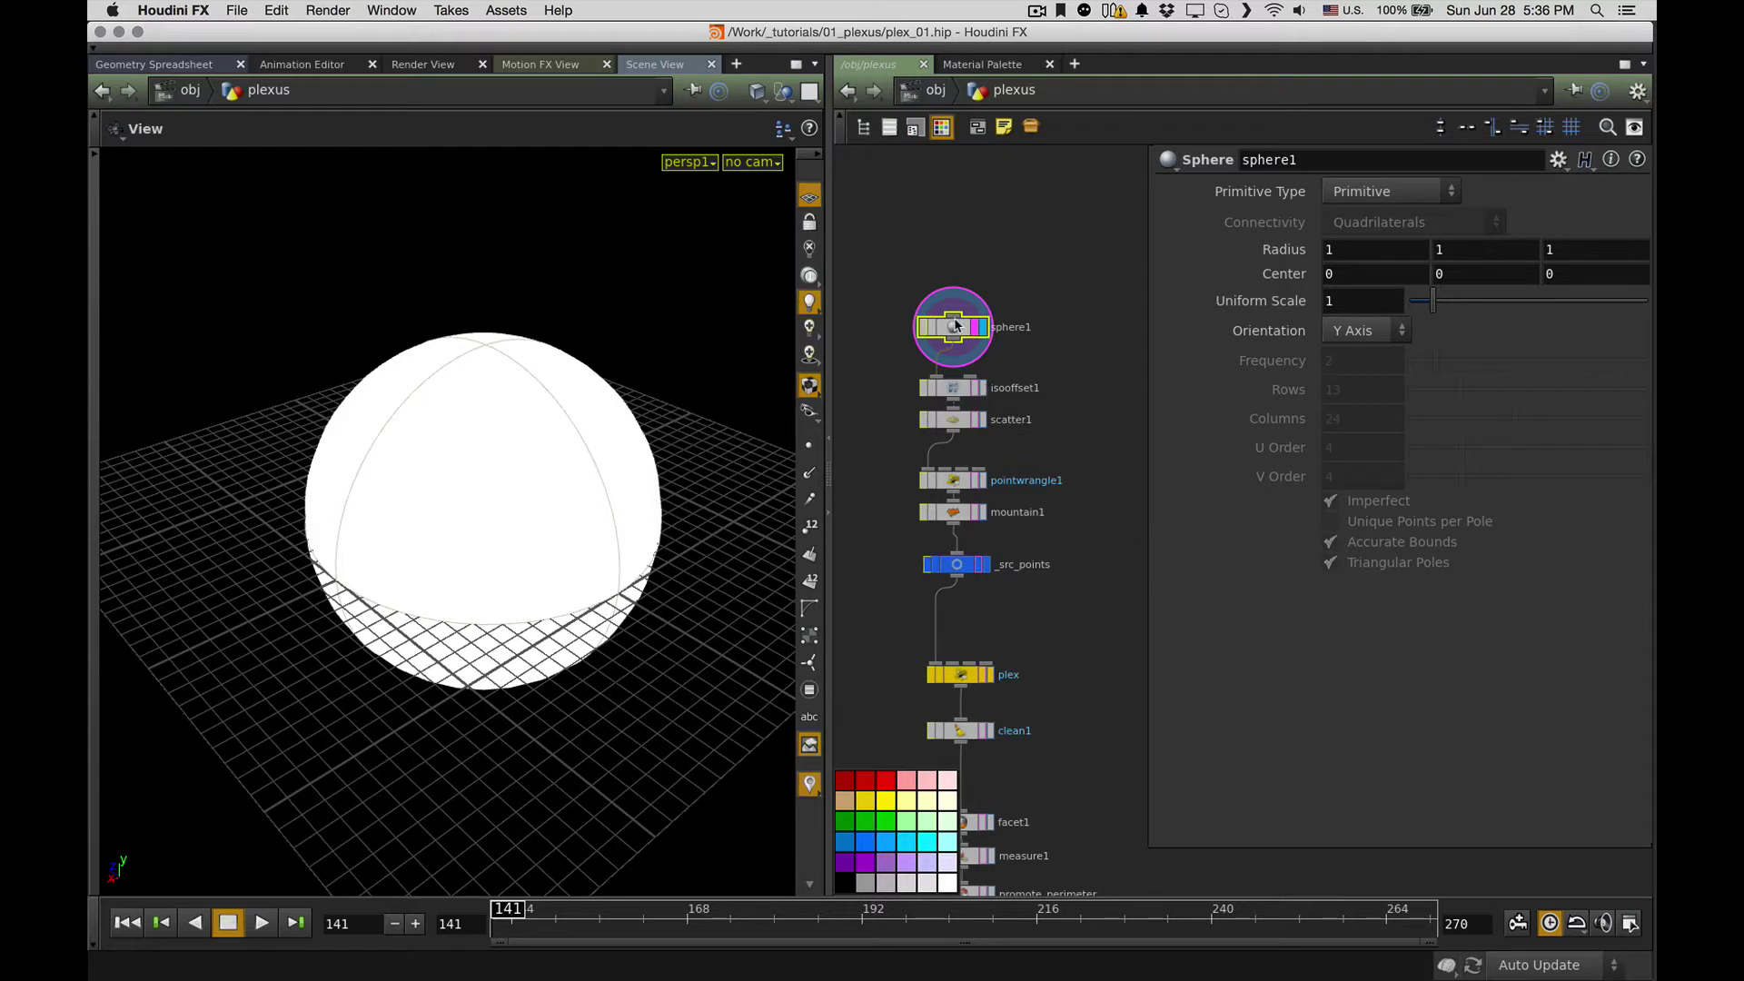
Step: Display the isooffset1 node and inspect its fog volume and parameters
left_click(982, 389)
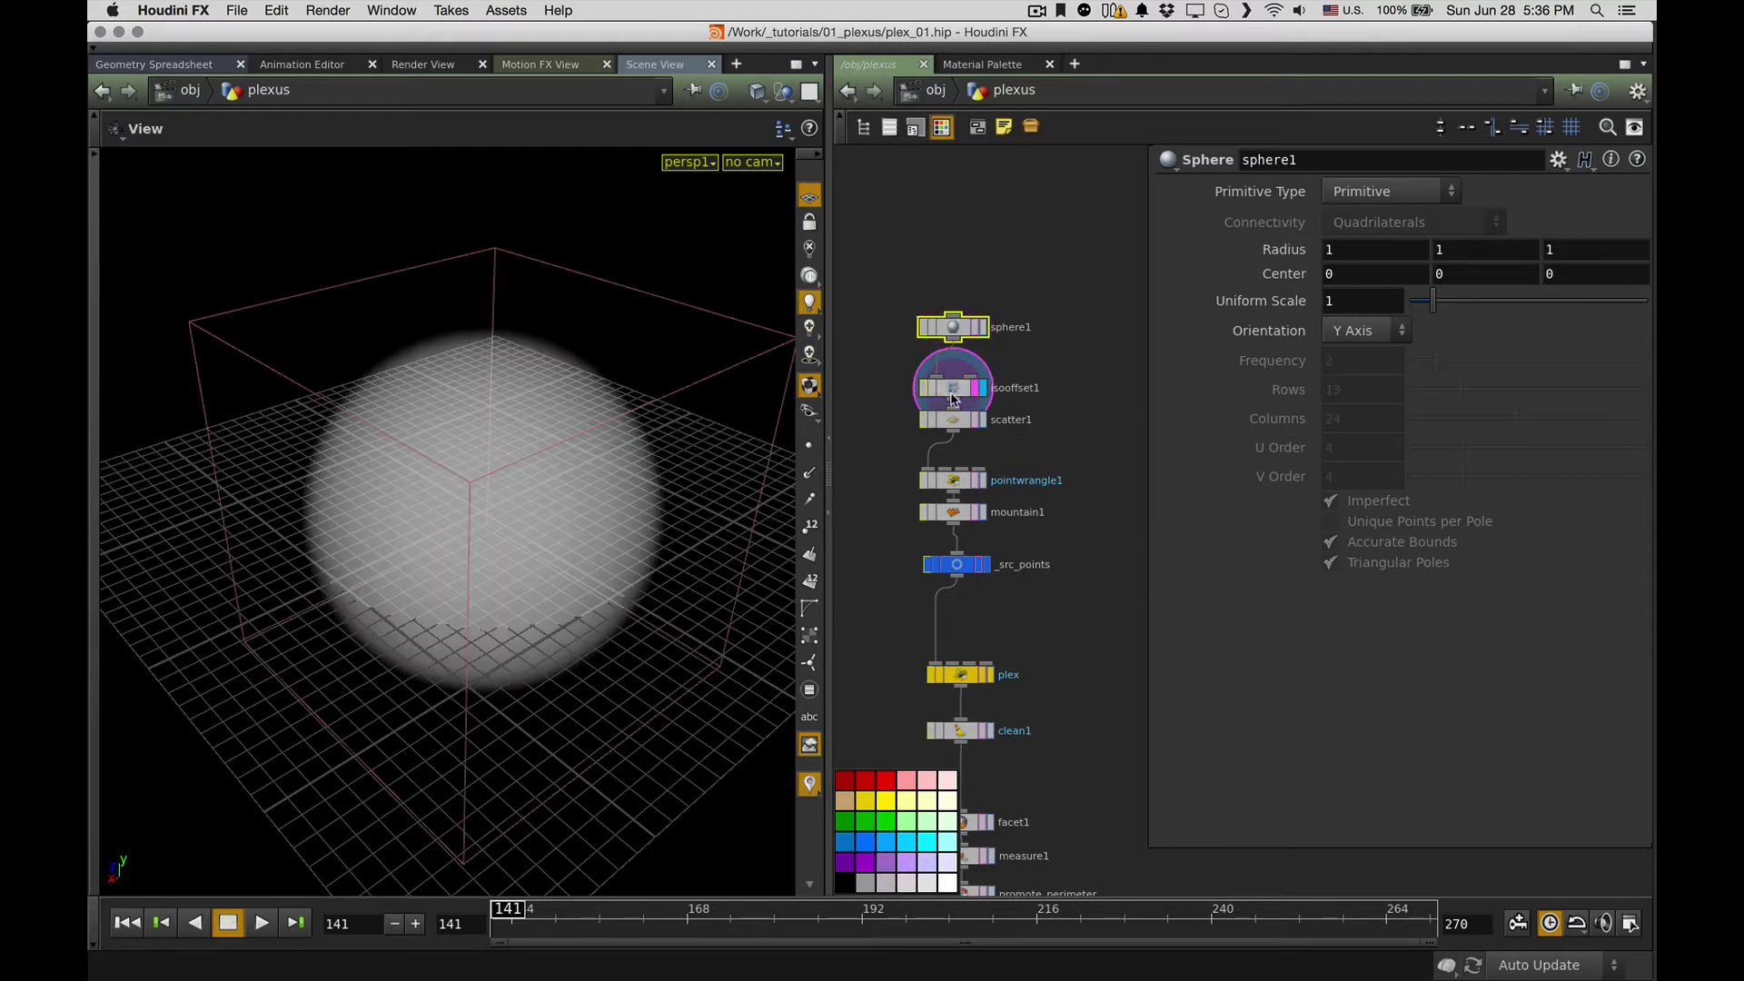
left_click(953, 393)
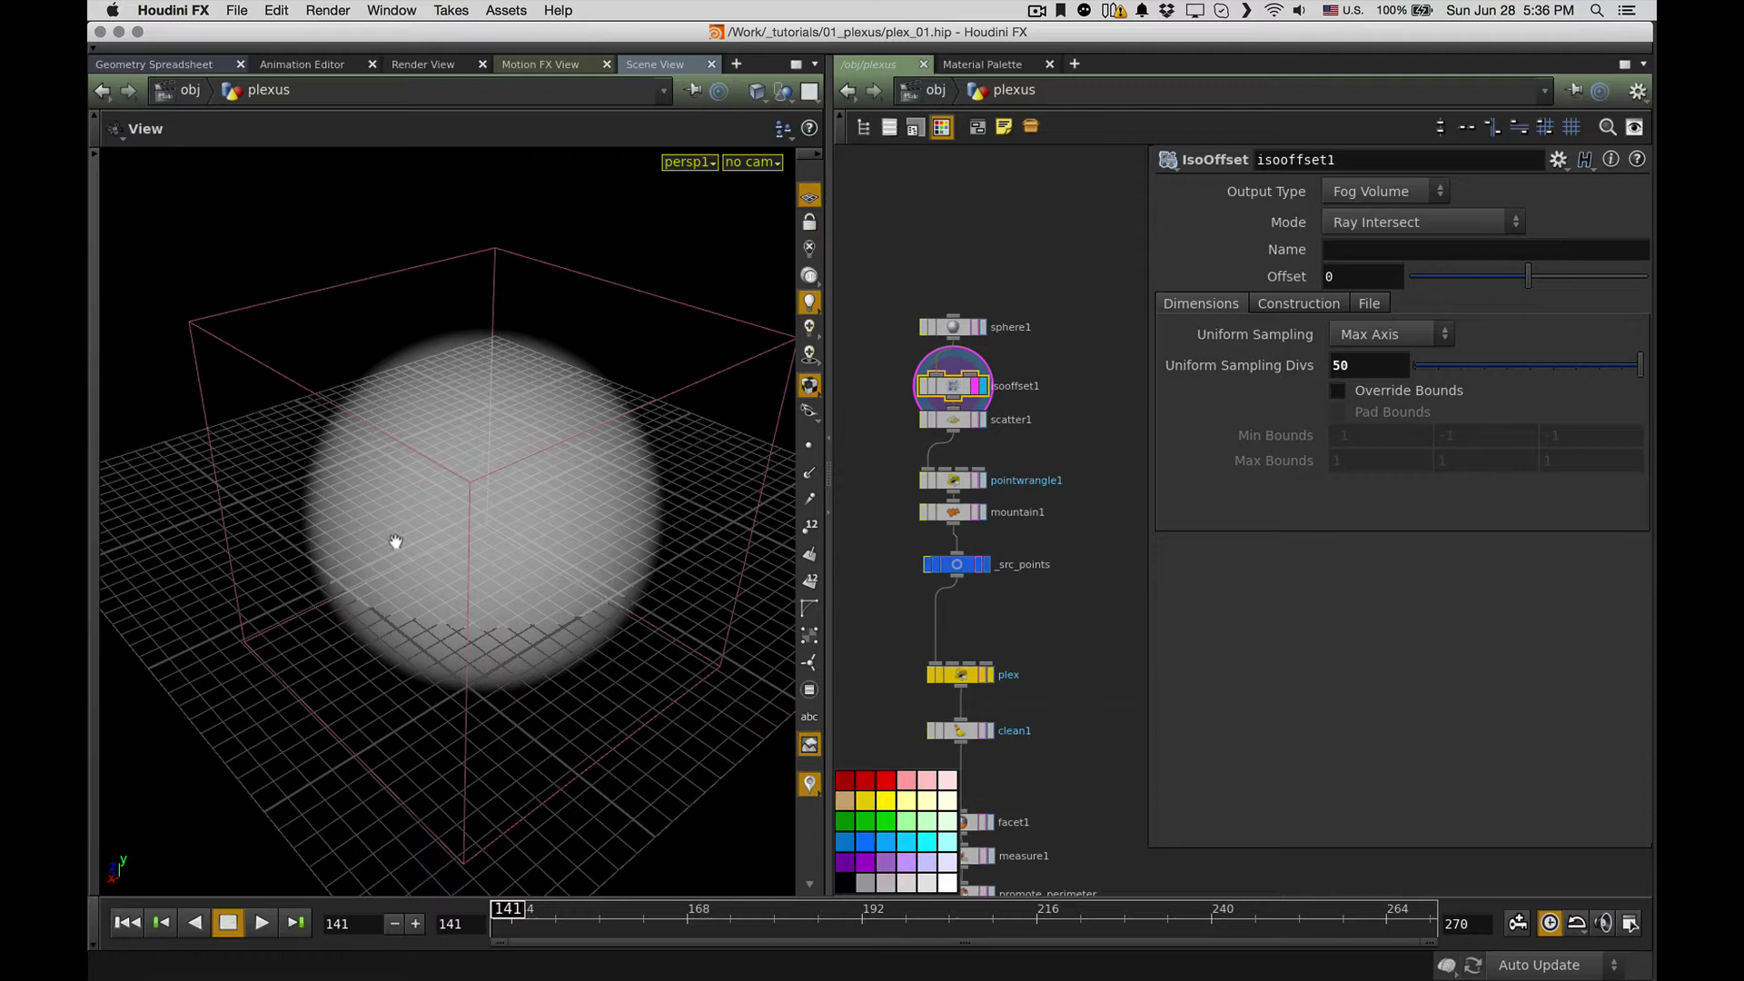
left_click_drag(394, 541, 514, 524)
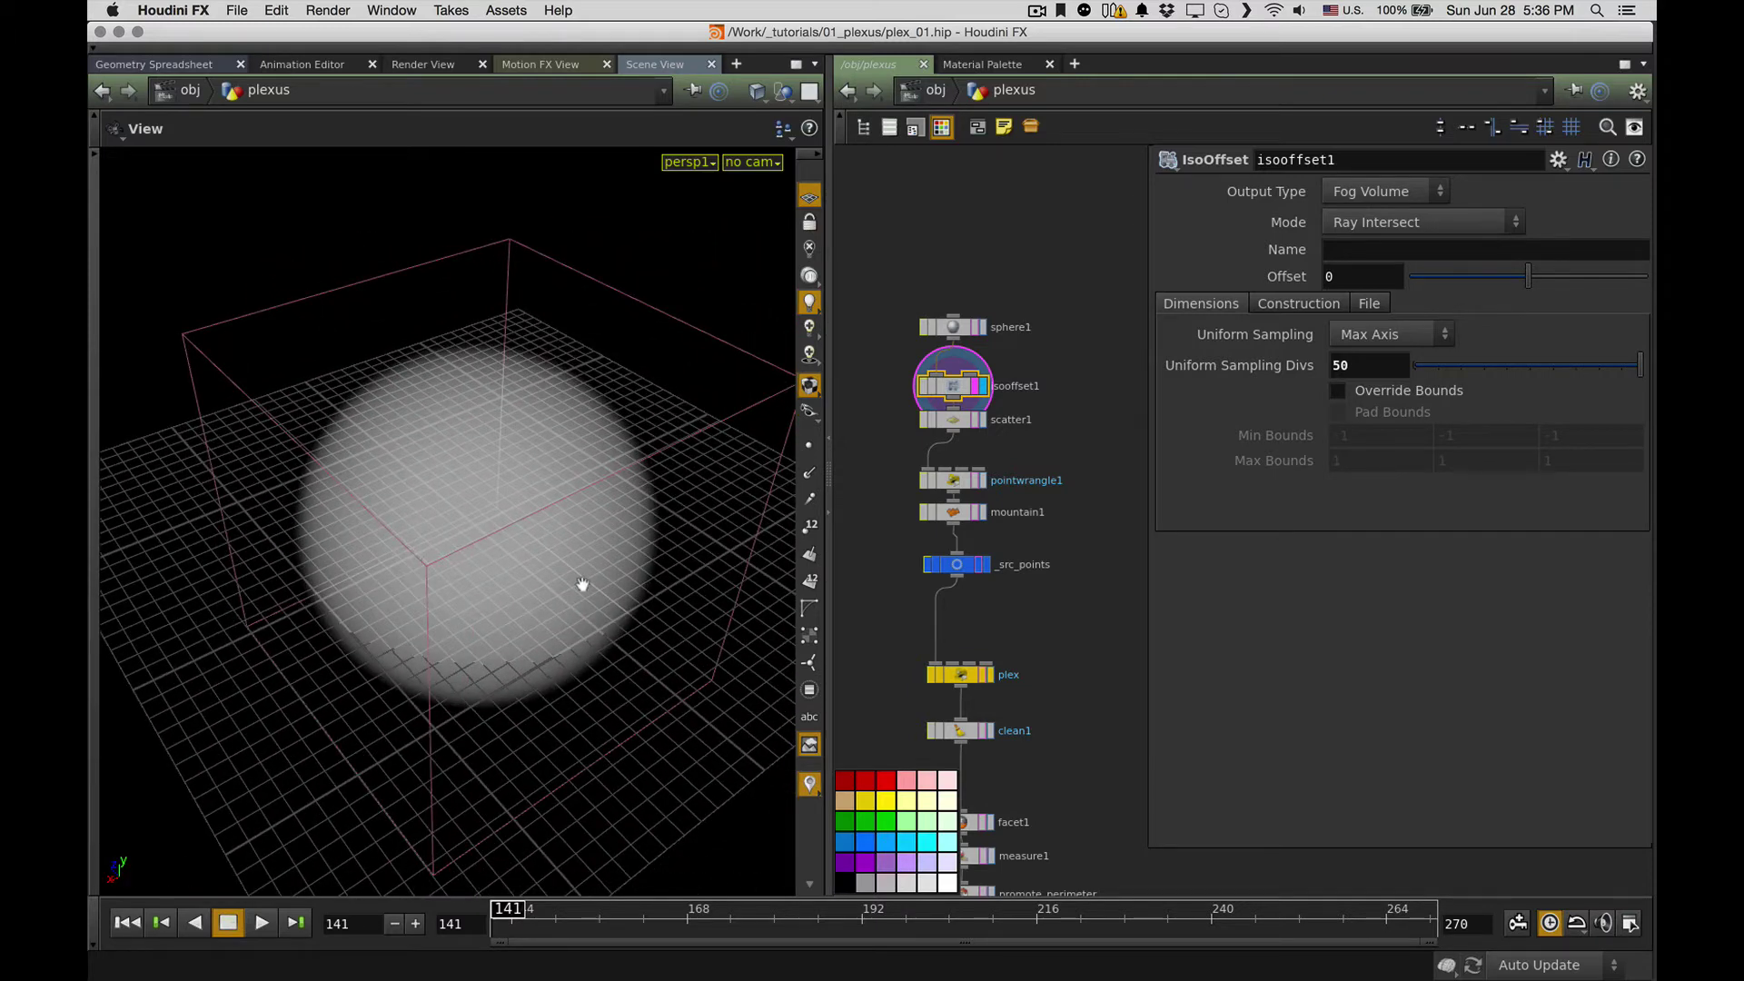
Step: Display the scatter1 node and set its Force Total Count to 200
left_click(982, 419)
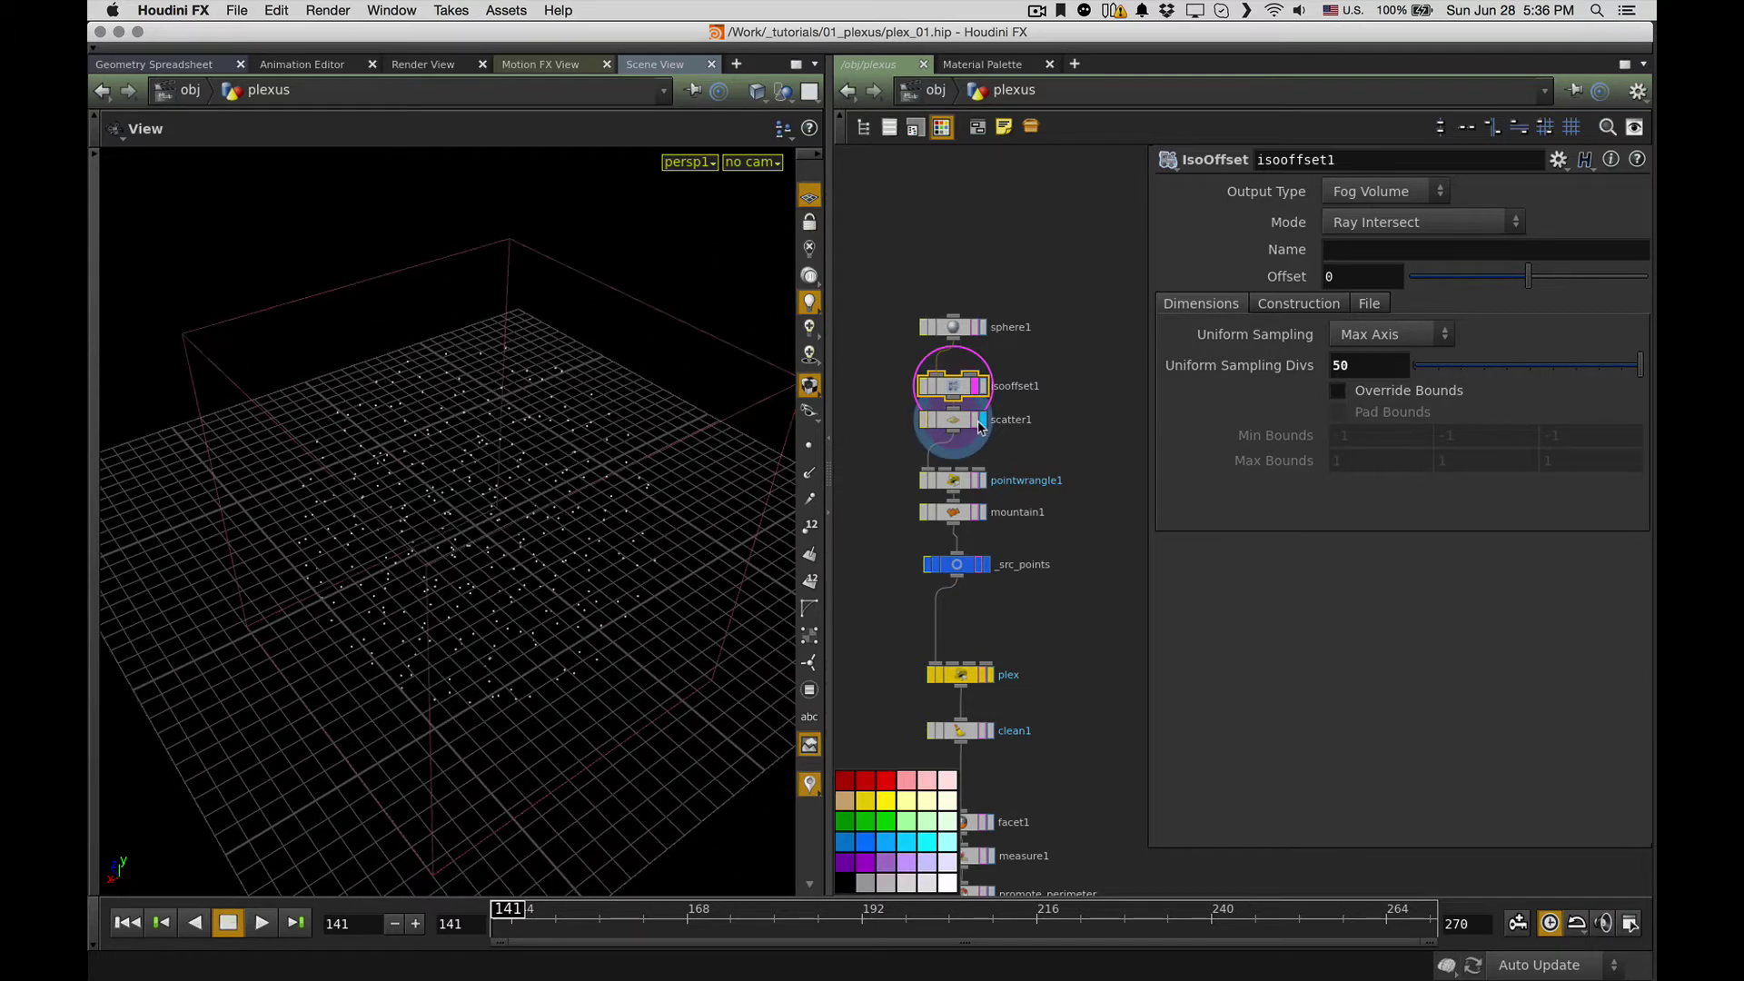
left_click(953, 420)
double_click(1339, 369)
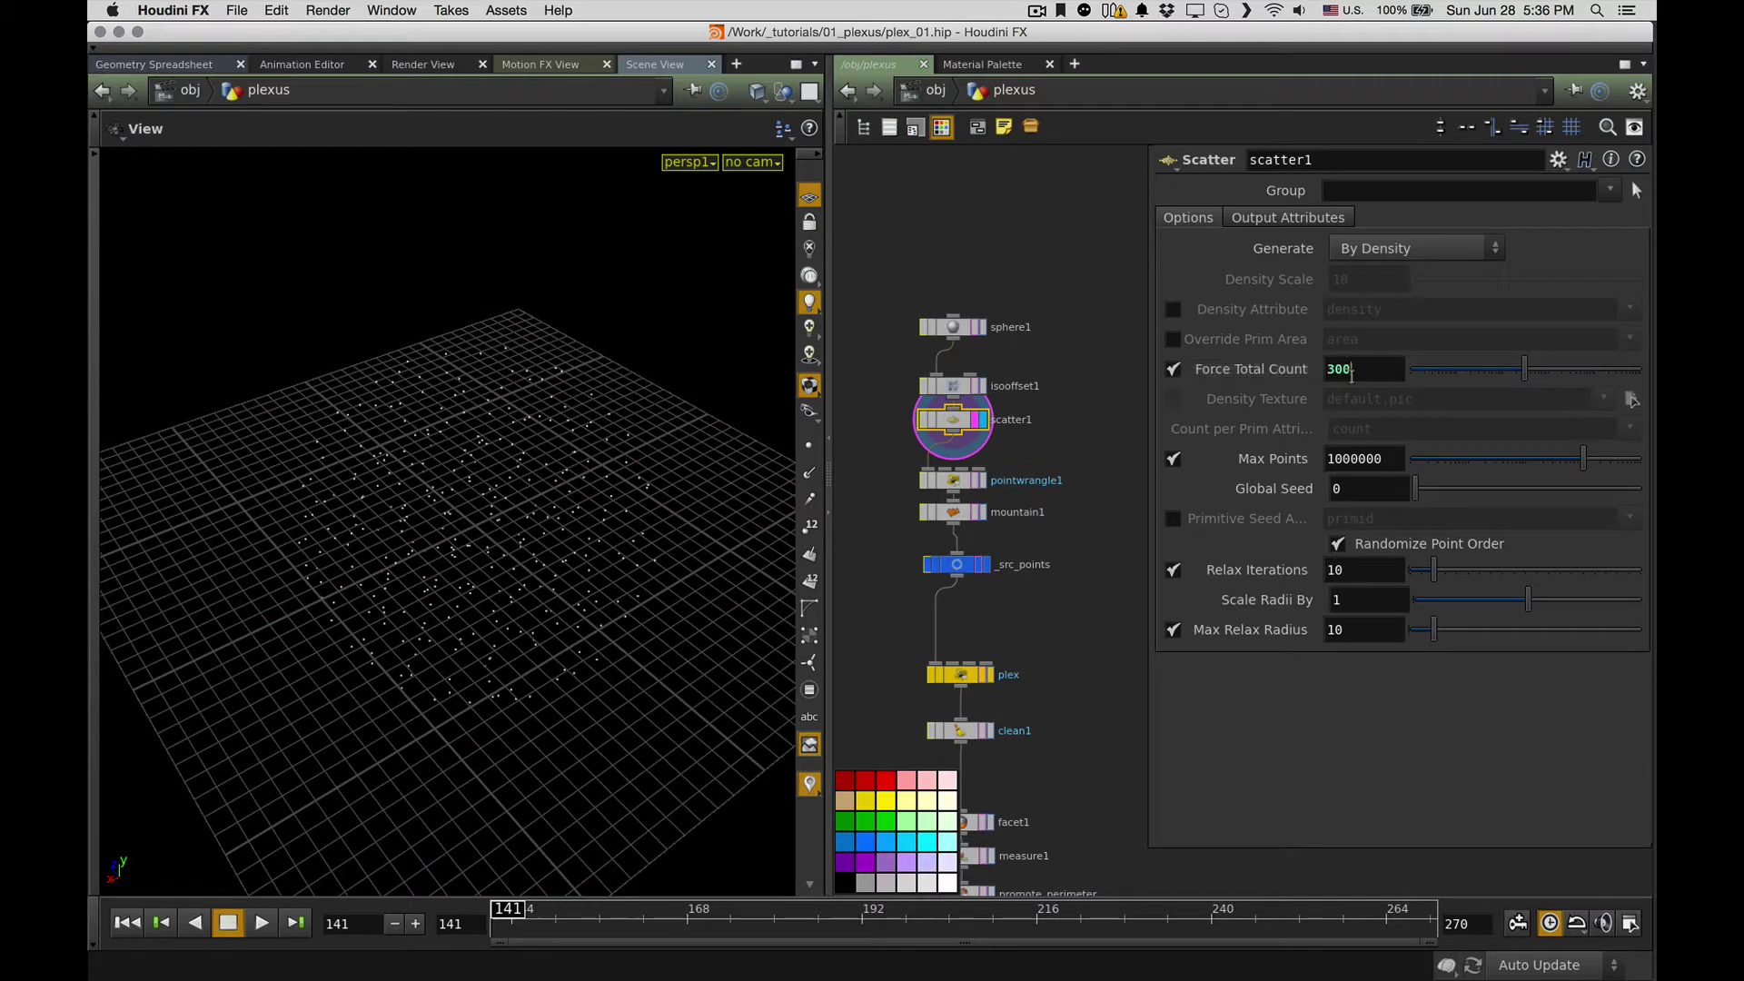
type("200")
key("Return")
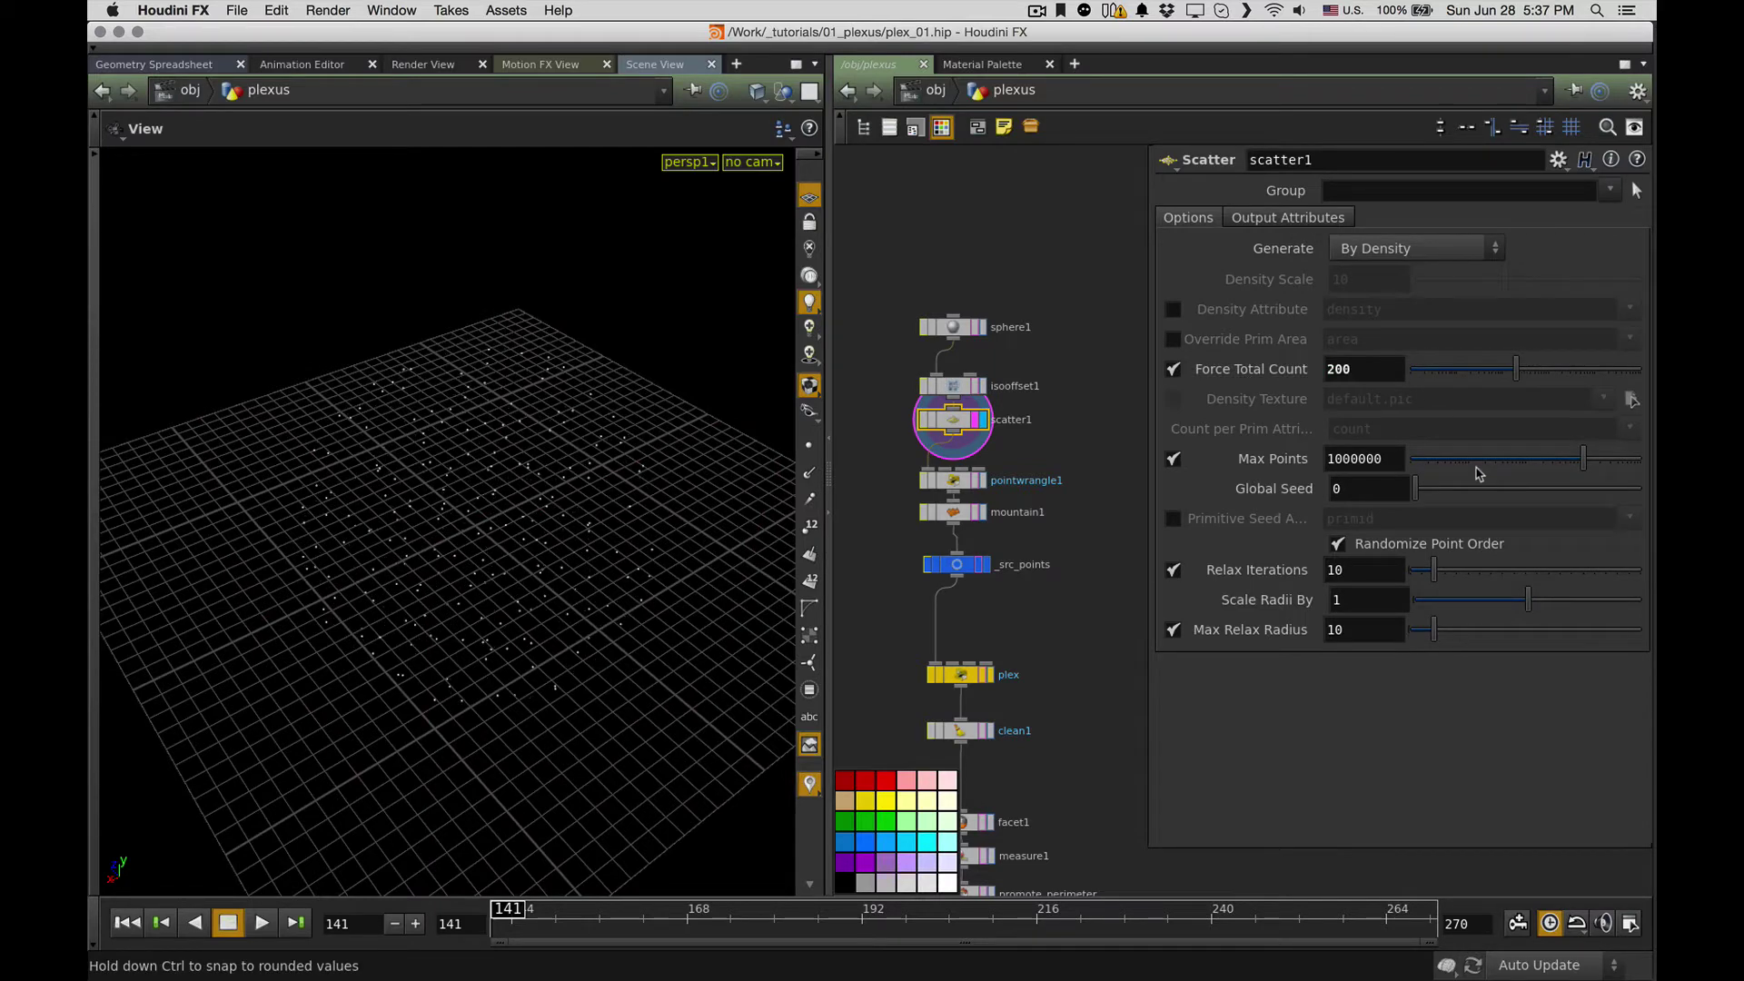
left_click_drag(491, 681, 472, 611)
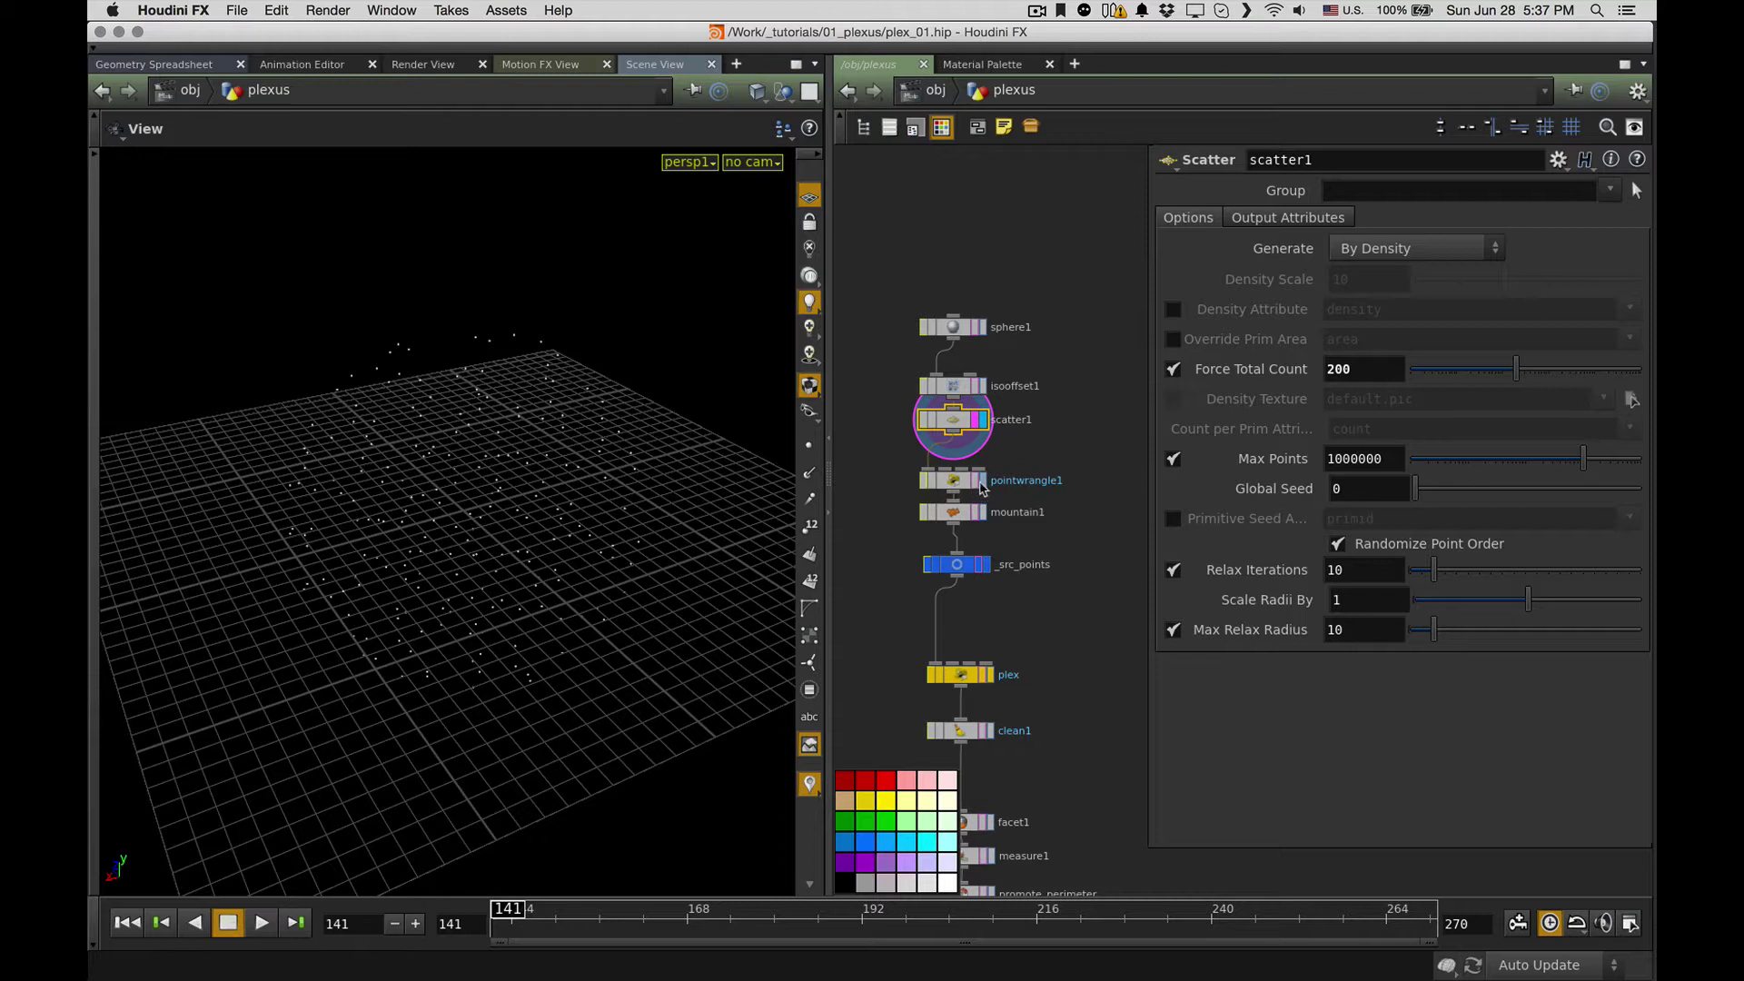
Step: Display the pointwrangle1 node and show the point normals in the viewport
left_click(977, 481)
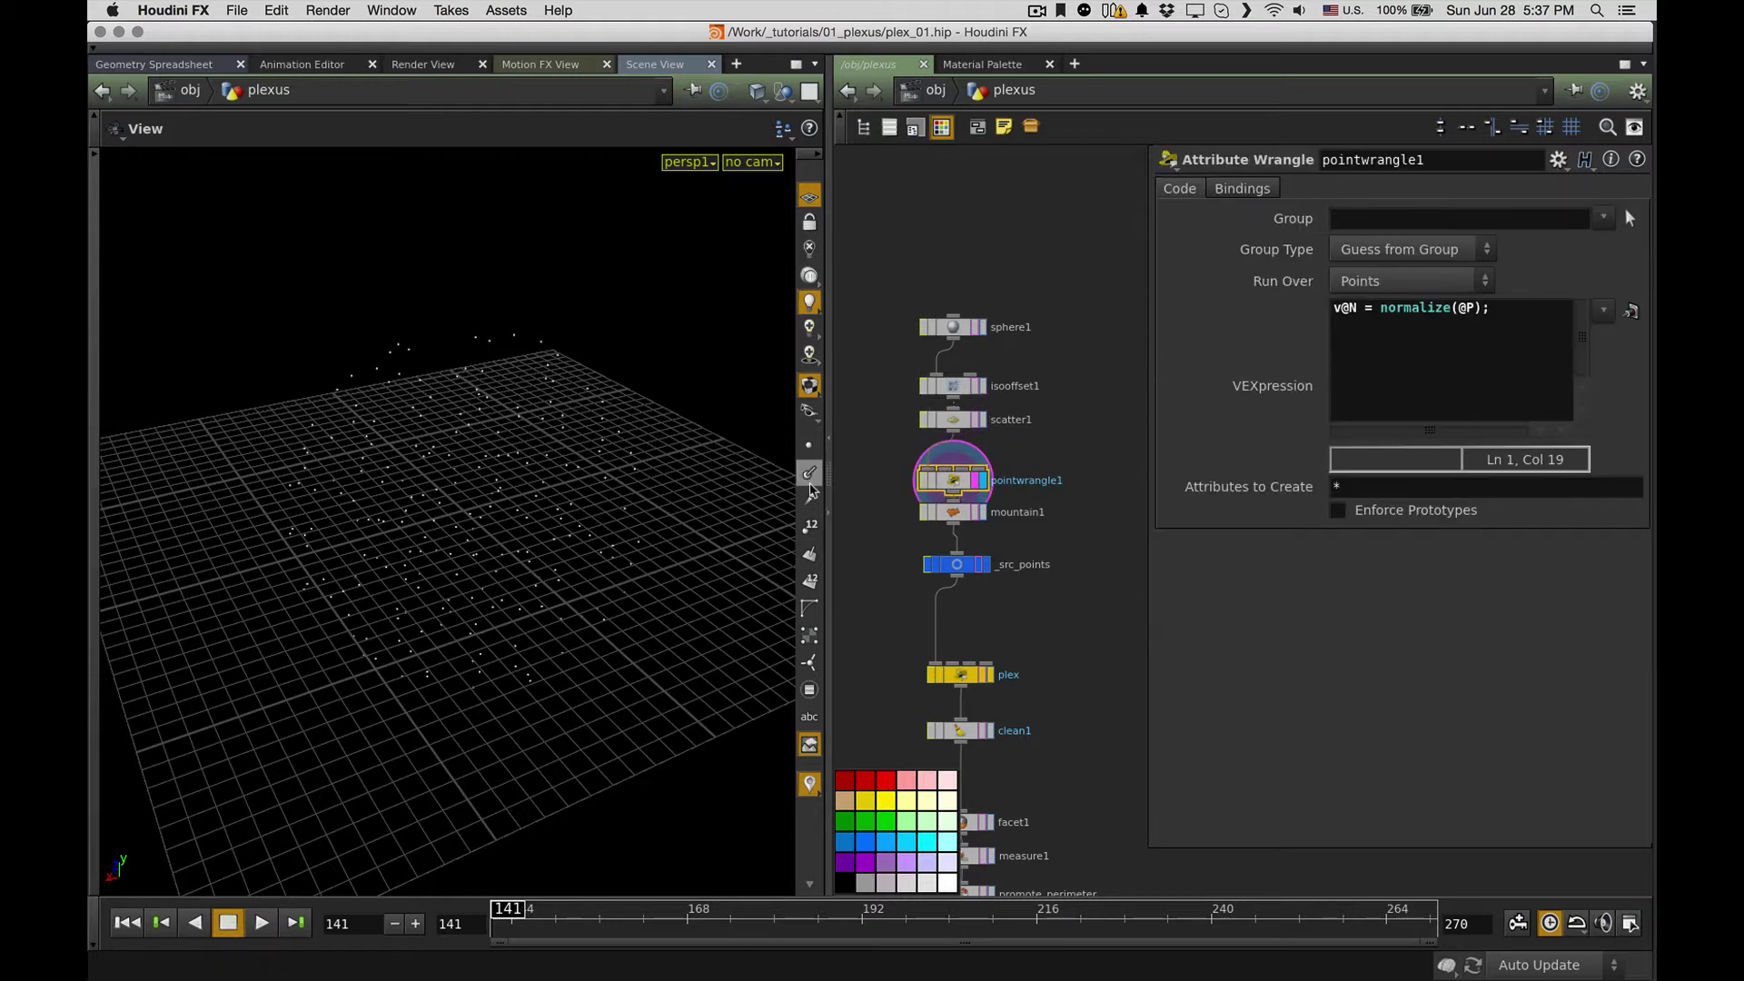
left_click(809, 472)
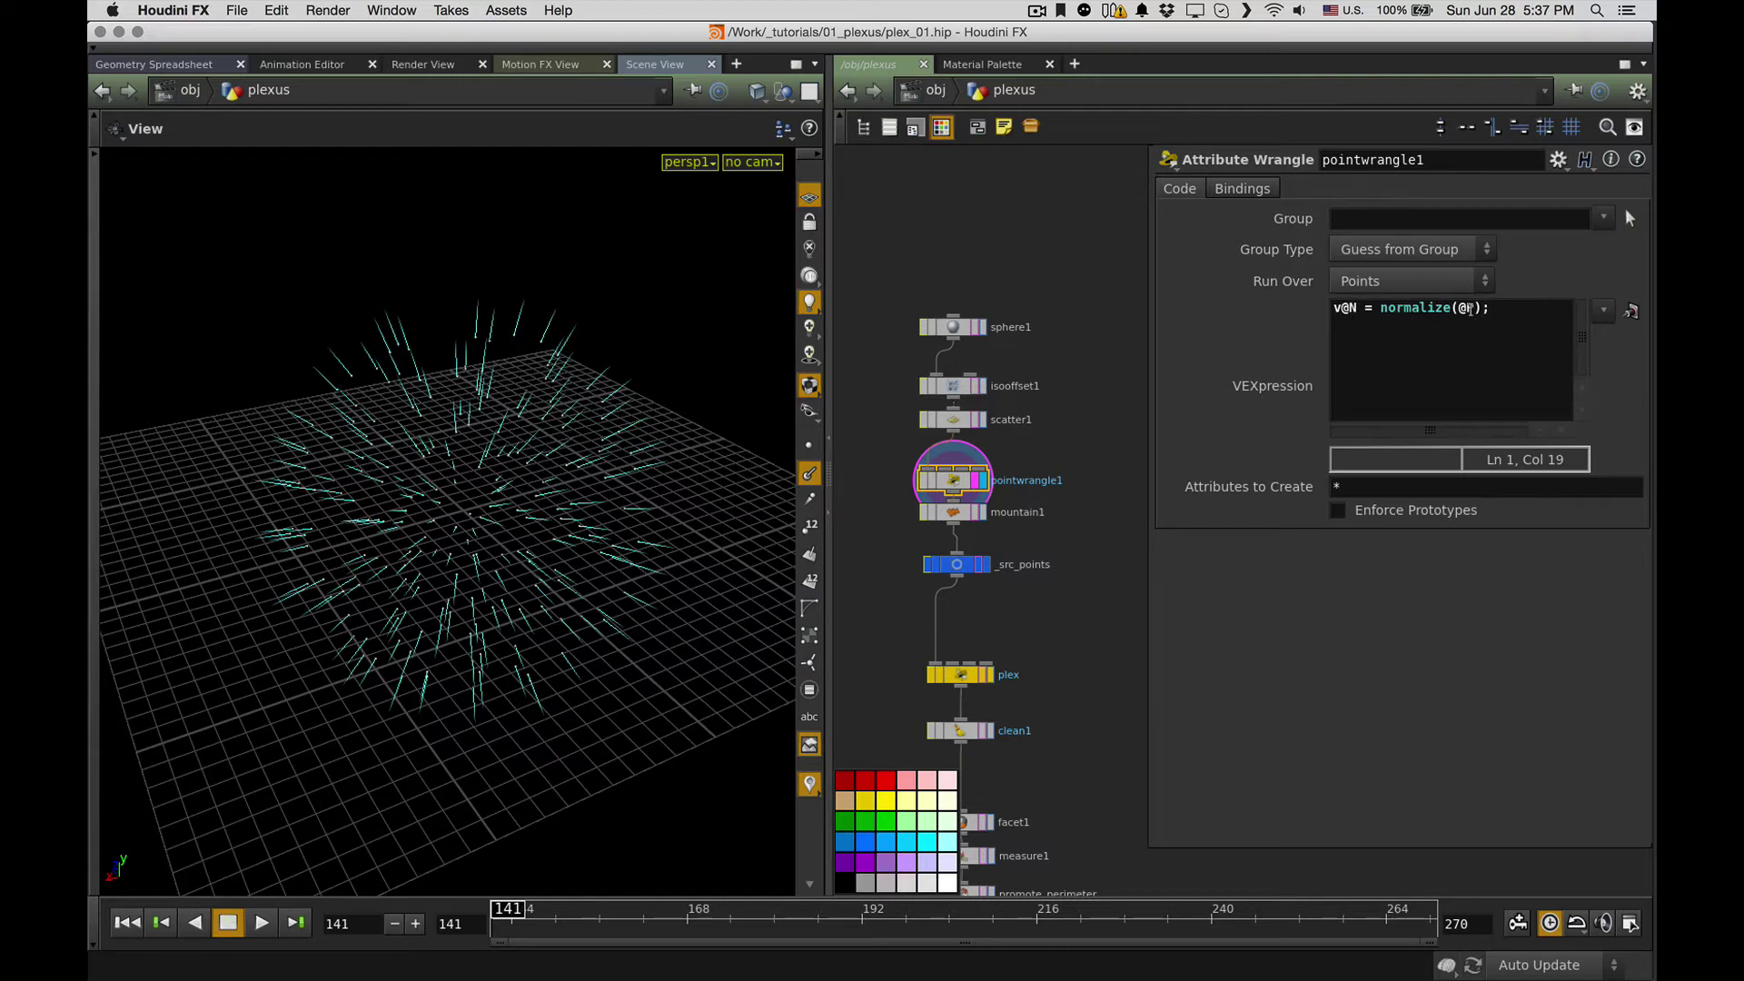
left_click_drag(532, 492, 515, 485)
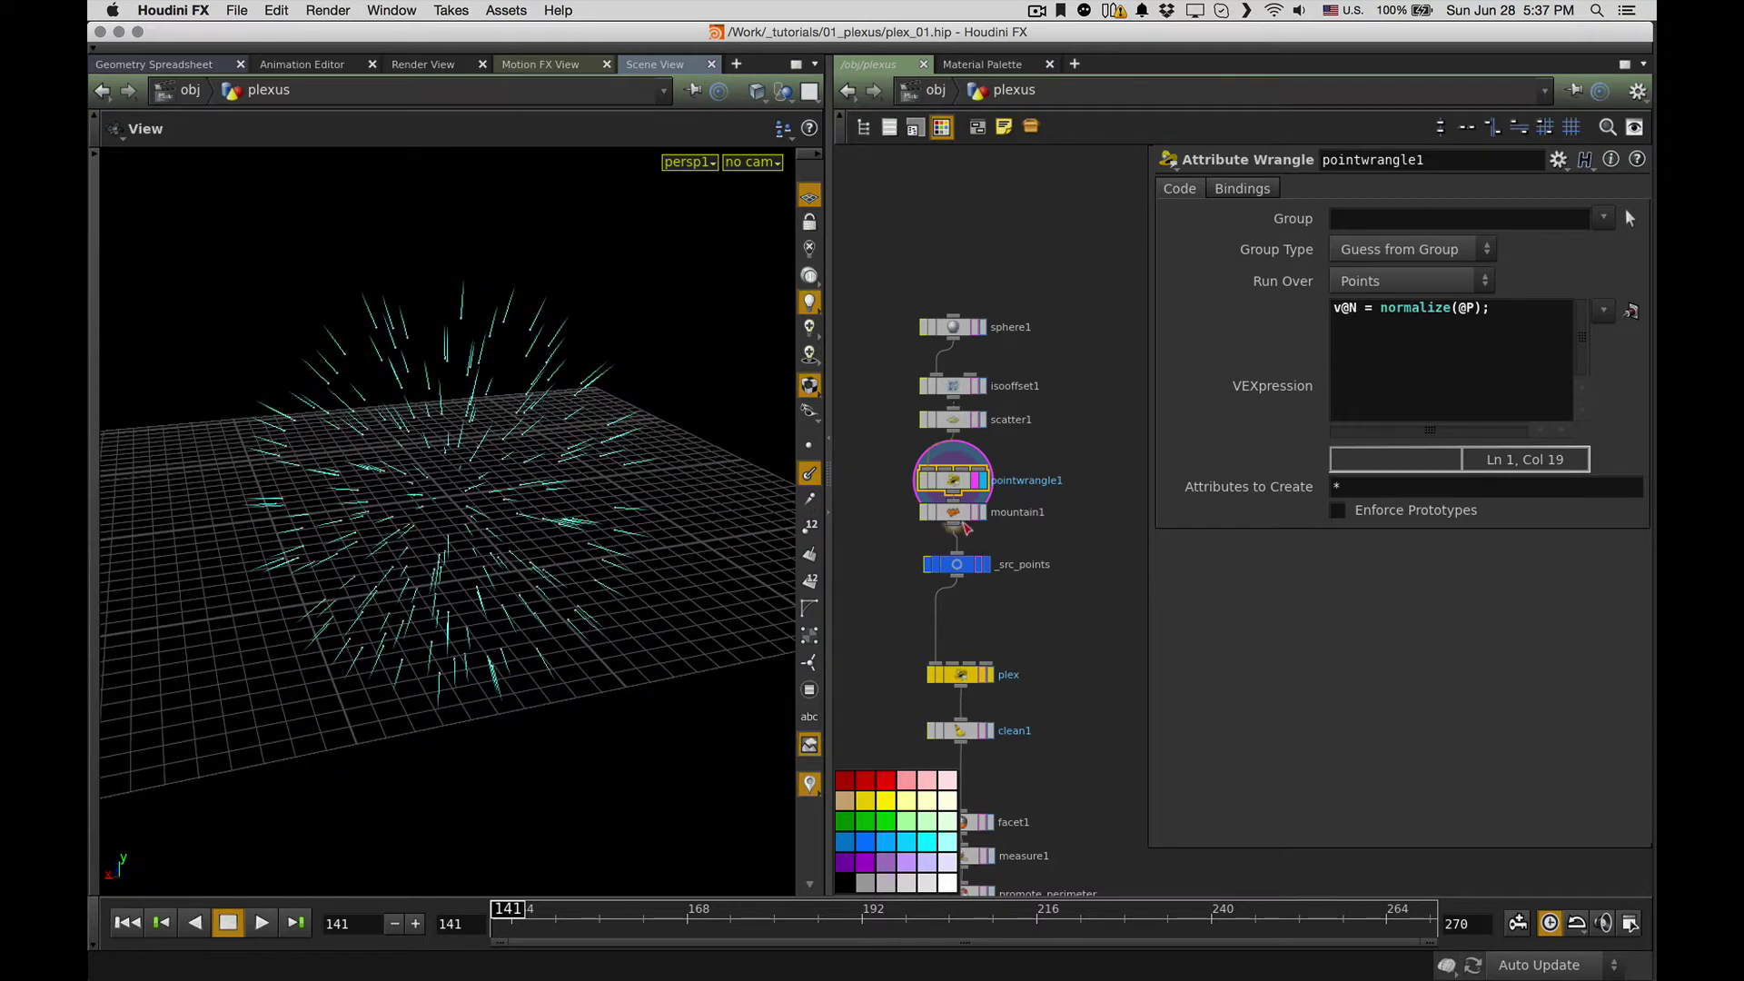
Step: Display the mountain1 node and reveal the expression behind its Offset value
left_click(978, 513)
left_click(970, 512)
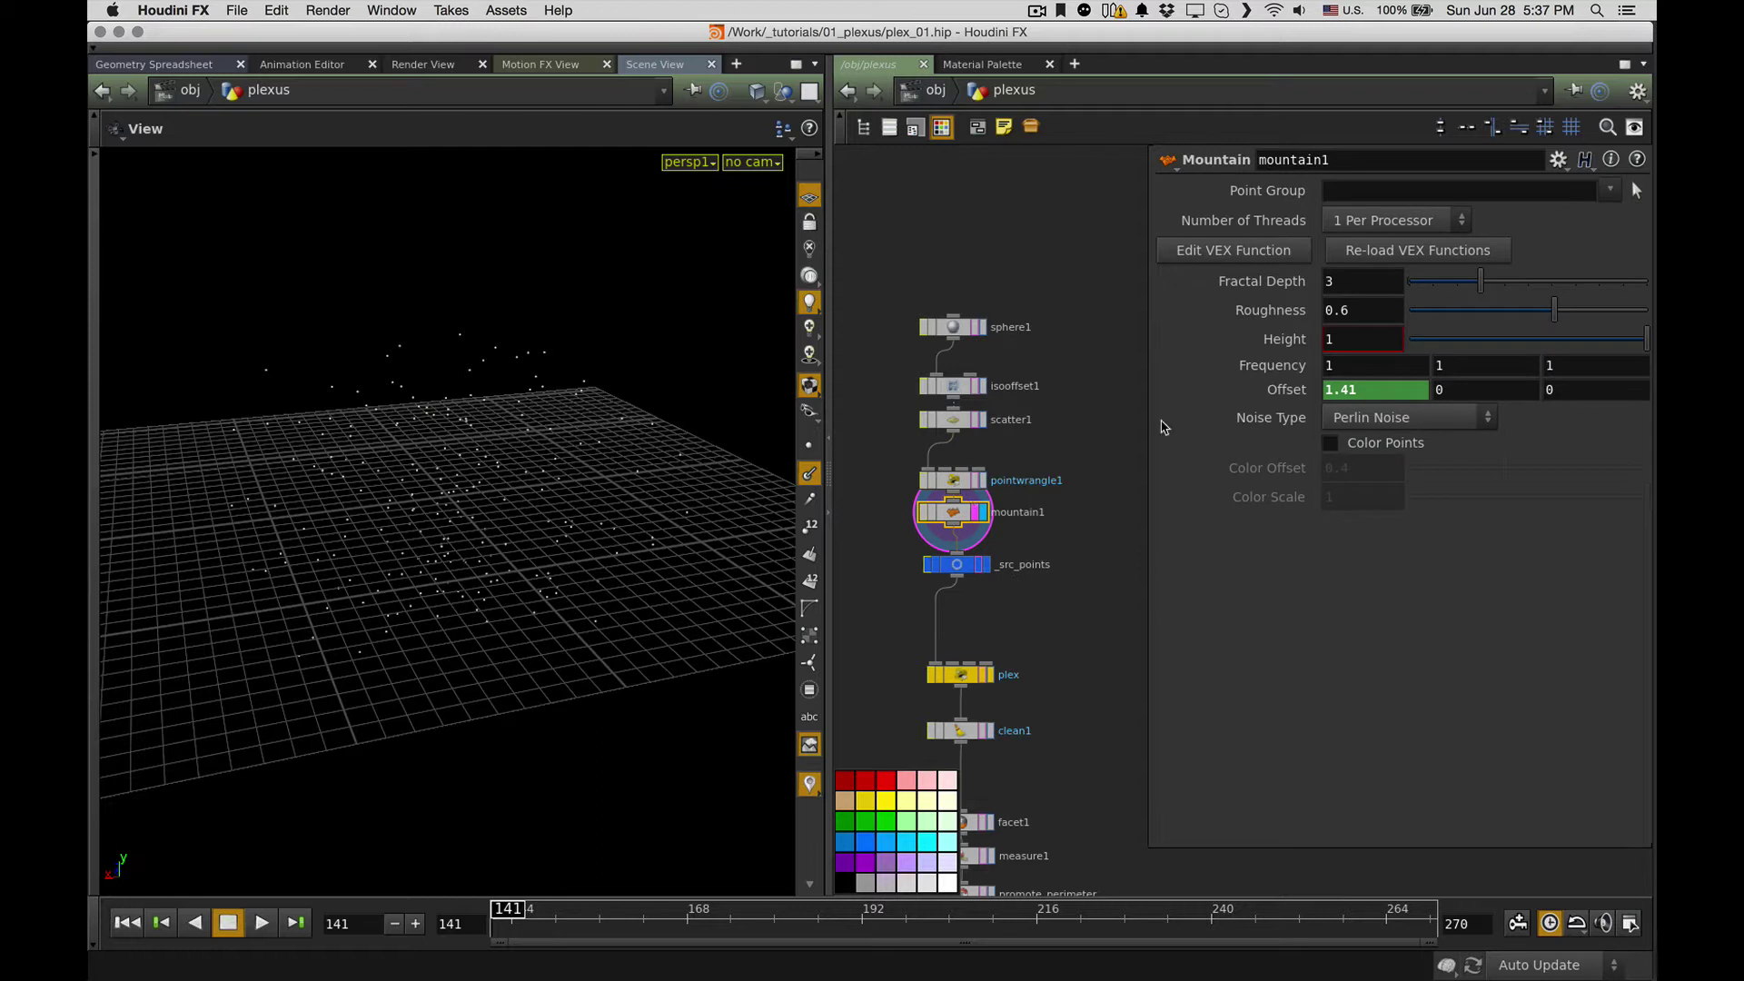
left_click(1290, 390)
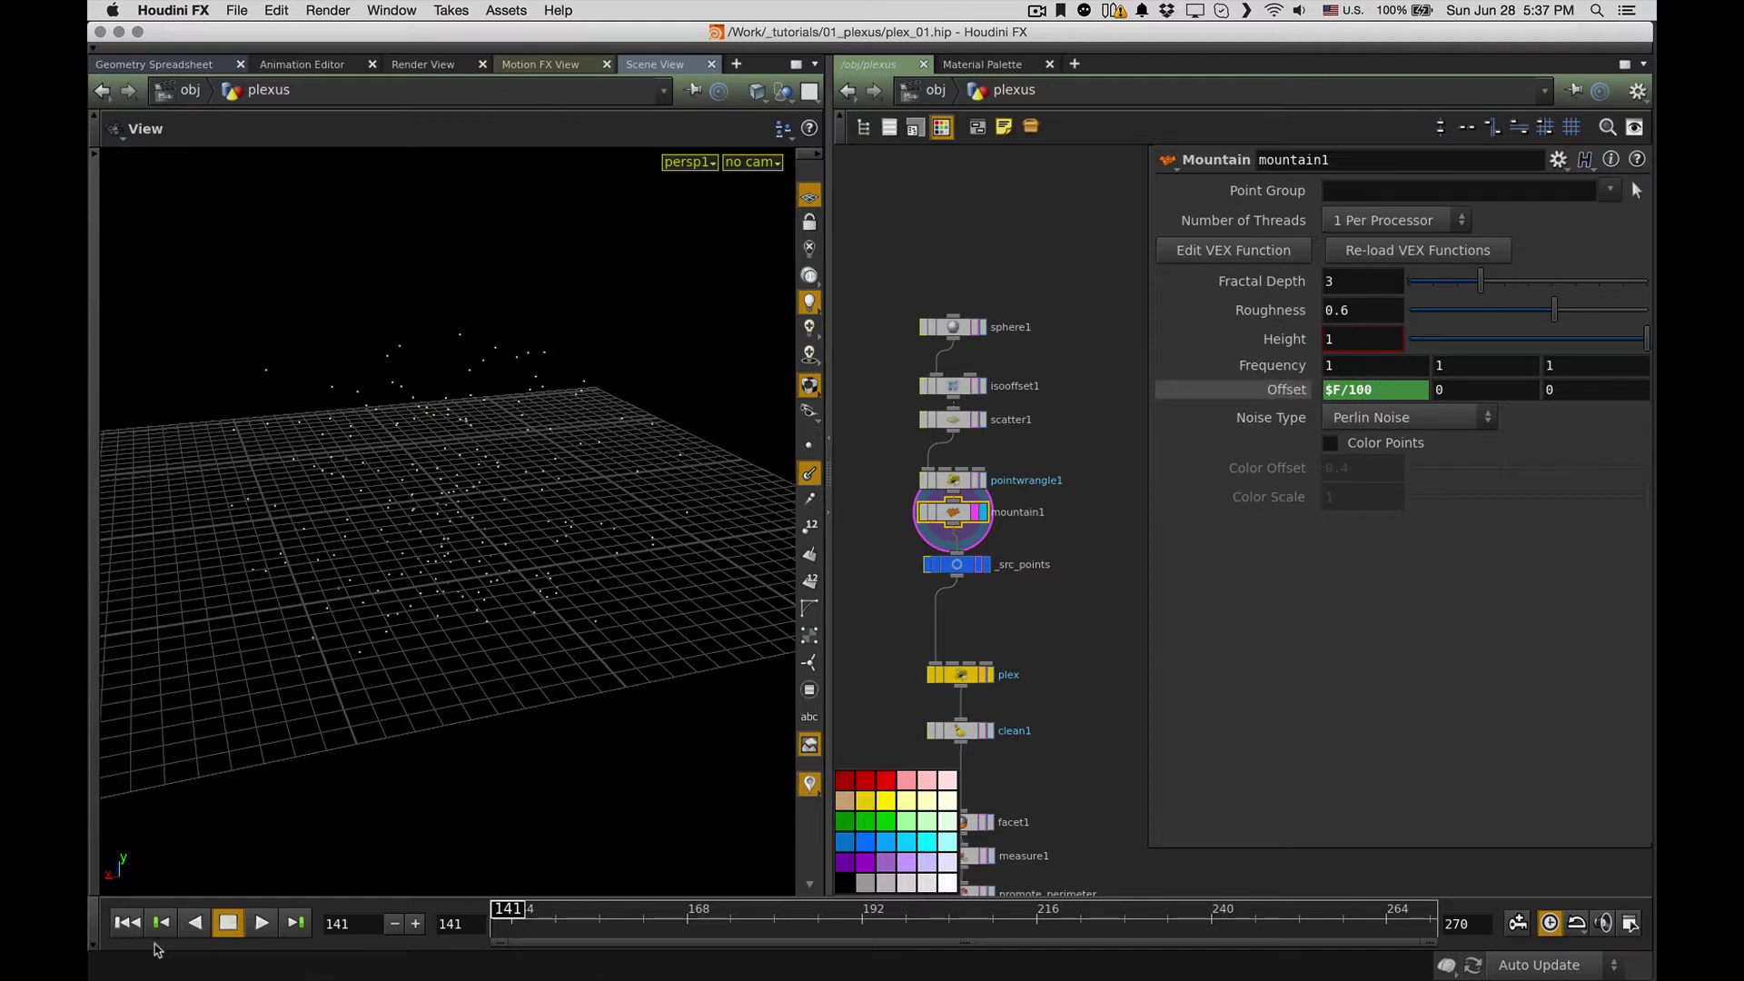
Step: Play the timeline to examine the animated point motion, stop playback, and display the _src_points null
left_click(259, 923)
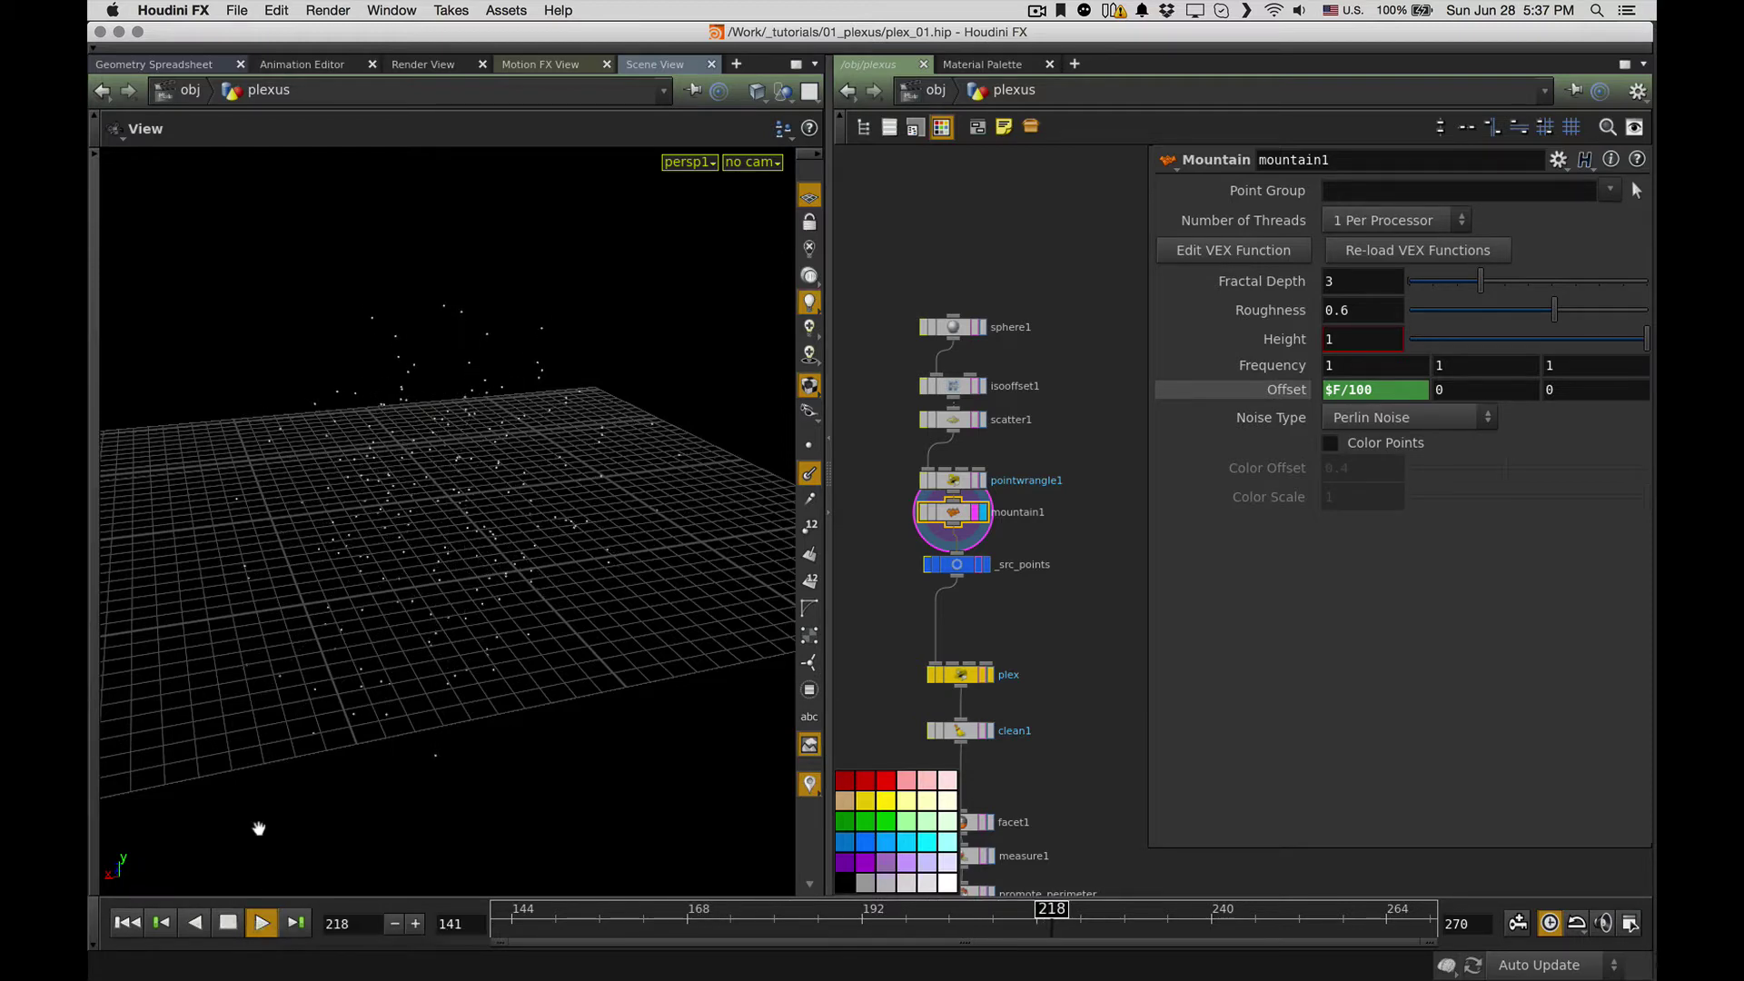
left_click_drag(390, 686, 498, 592)
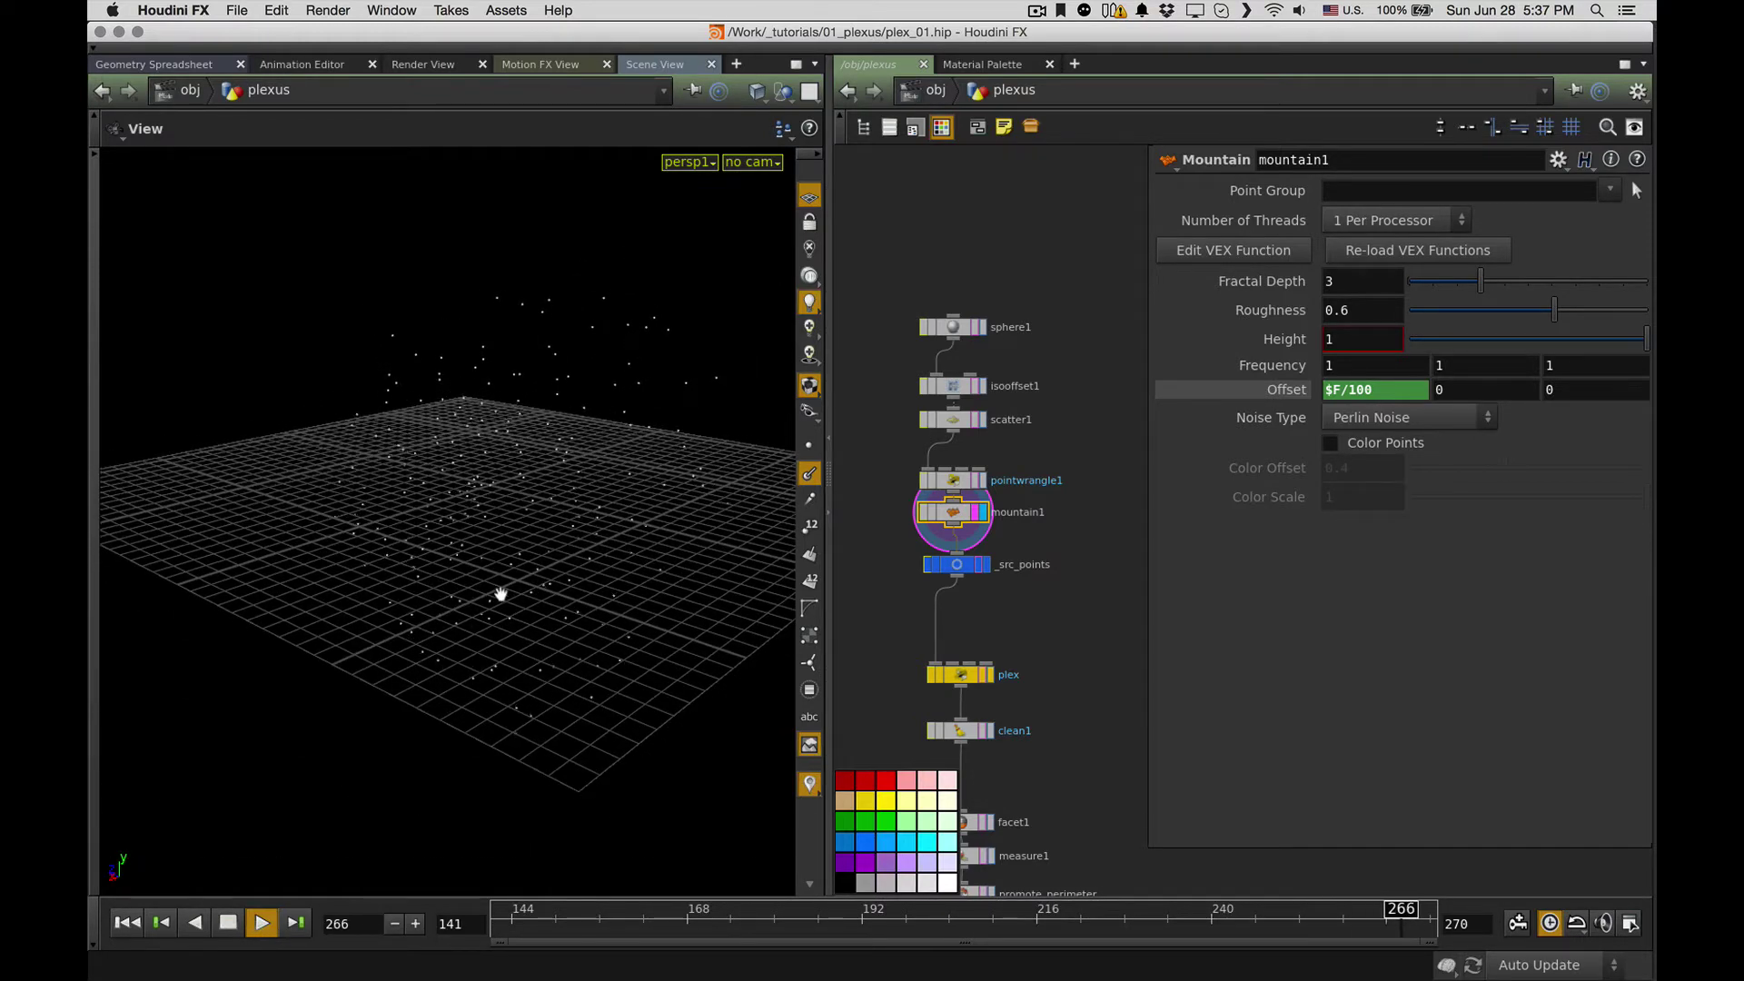
left_click(228, 923)
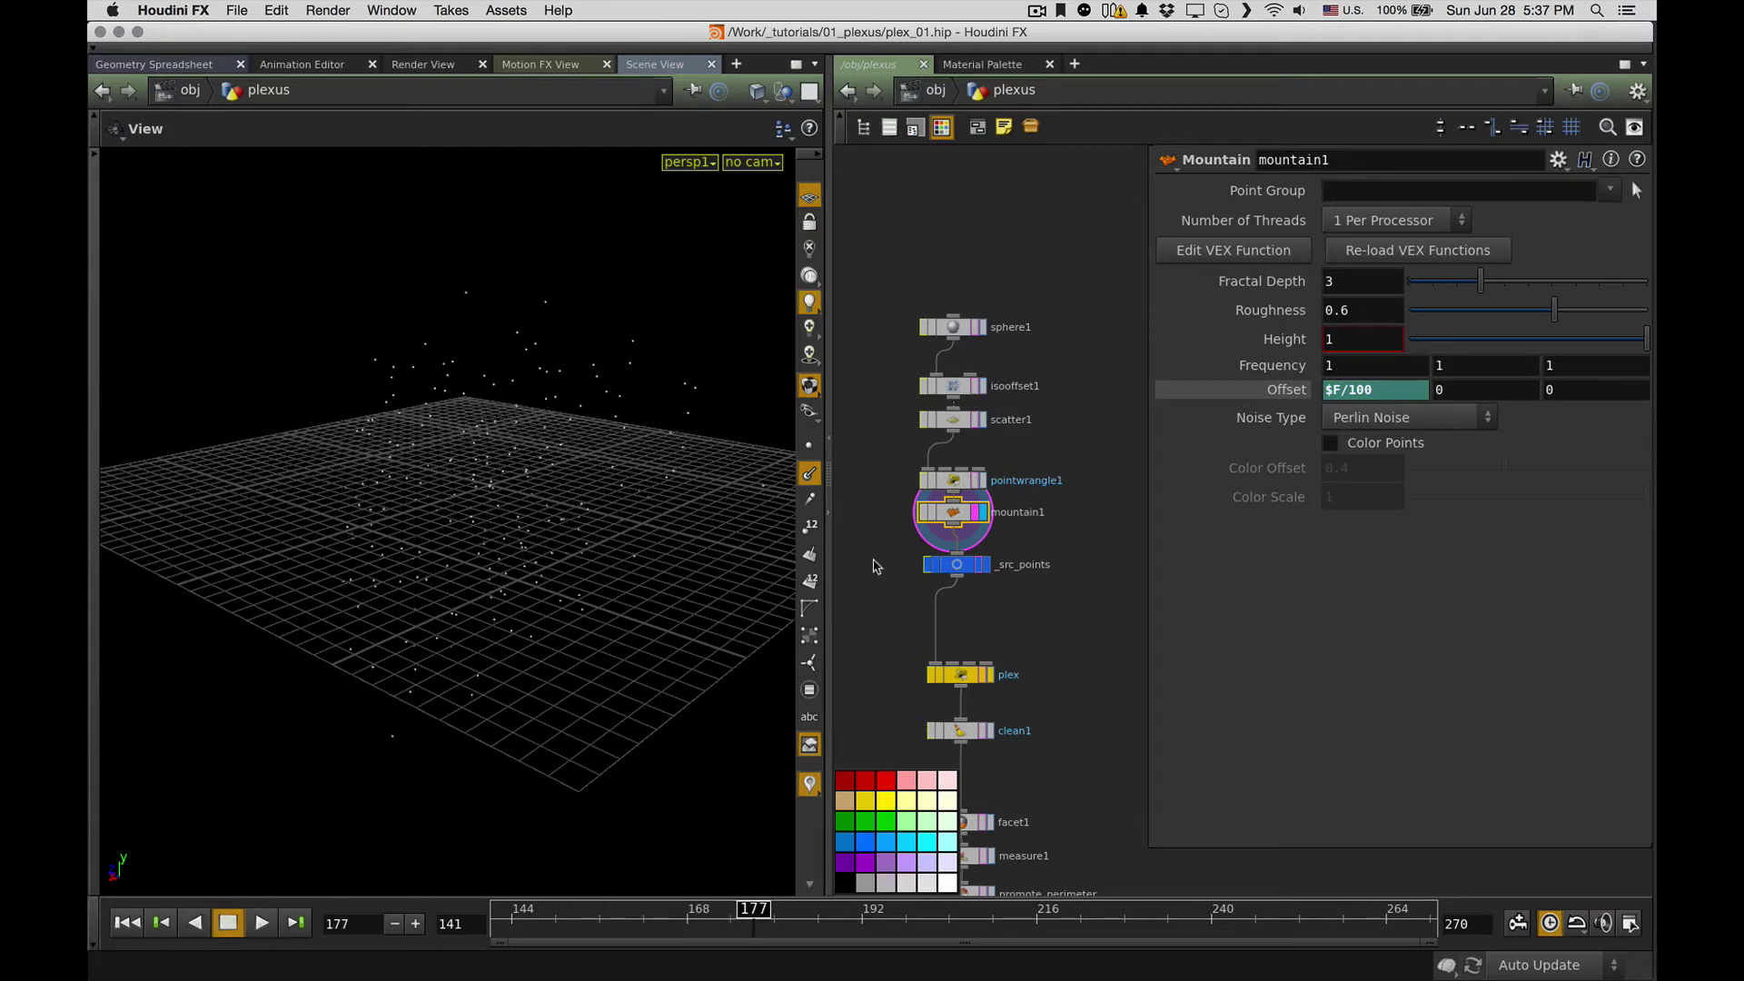
left_click(981, 566)
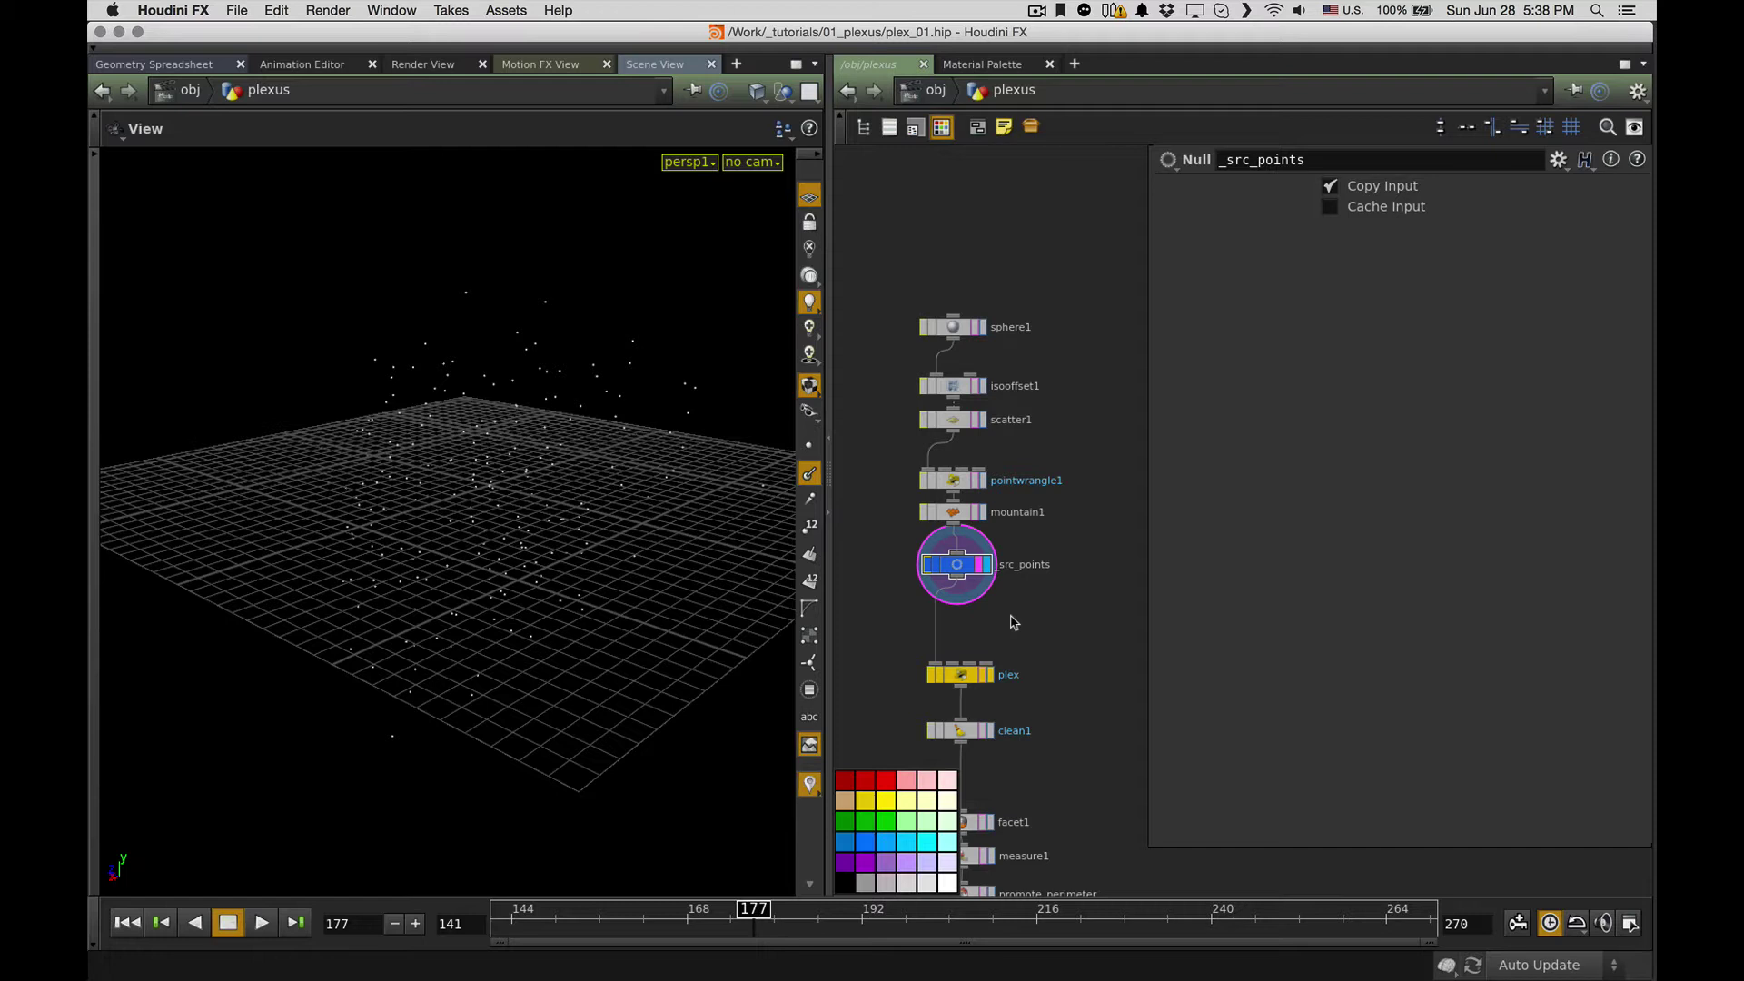
Step: Switch to the Photoshop diagram and hide Group 2, Layer 3 and Layer 2, leaving only the central red point
key("super+Tab")
key("super+Tab")
key("super+Tab")
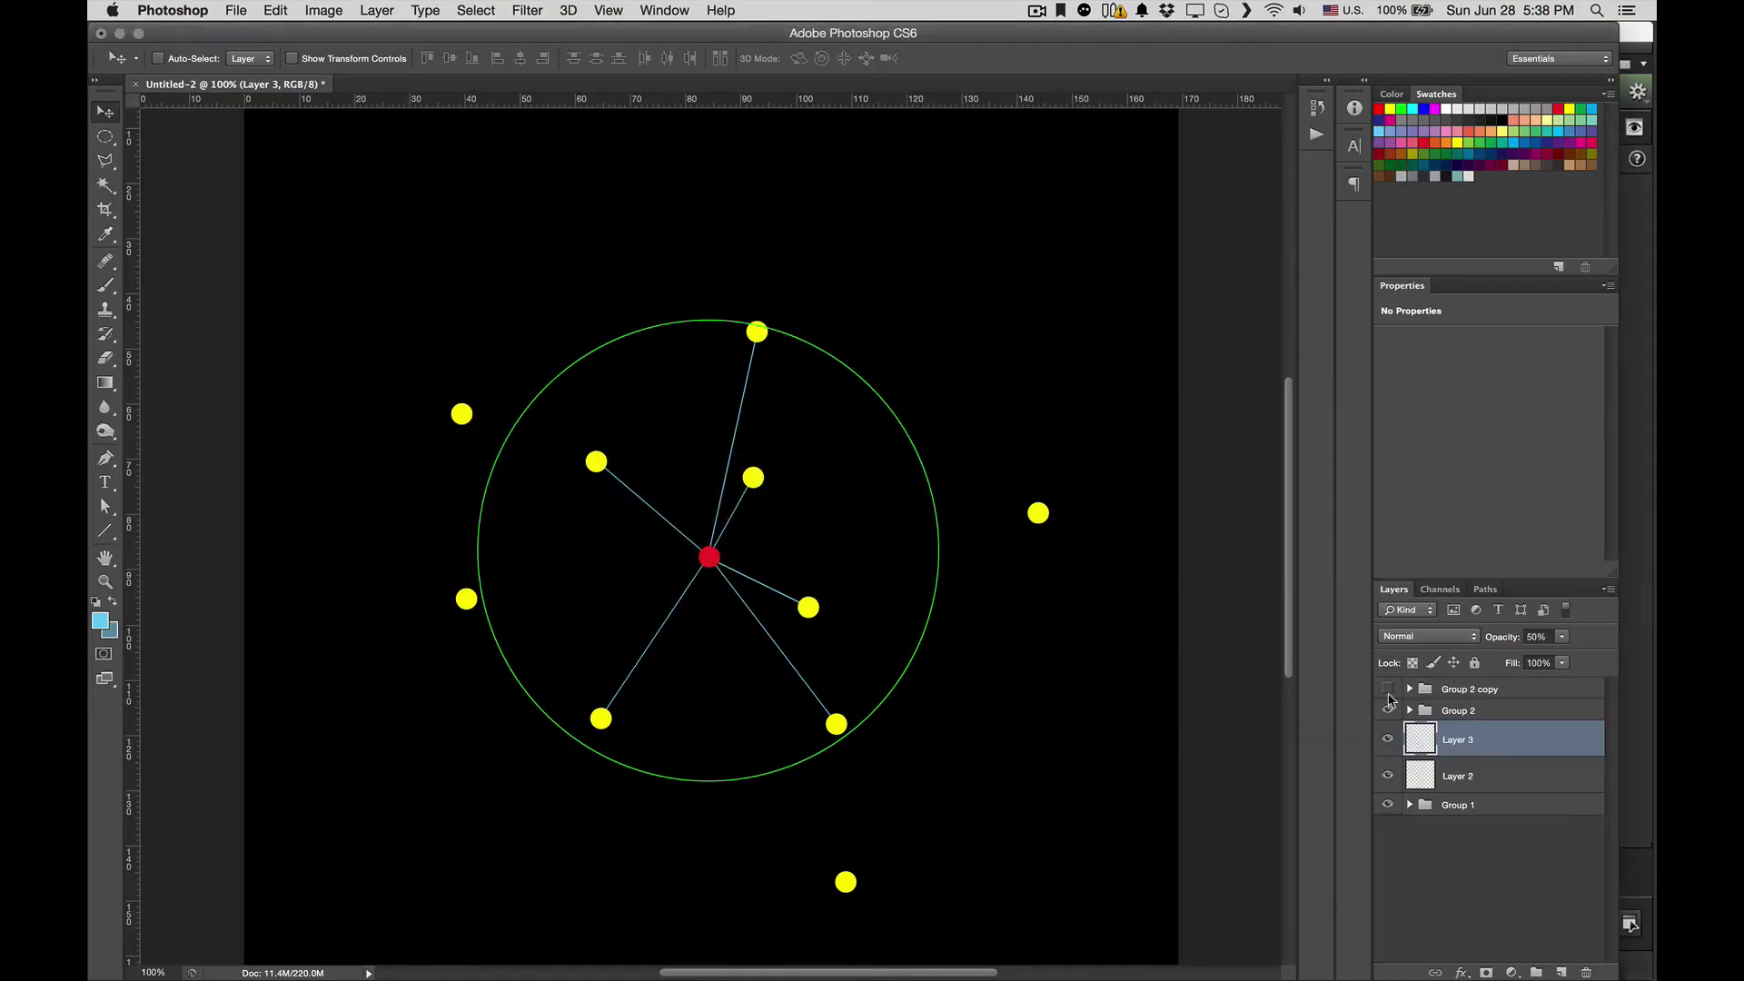
left_click(1387, 710)
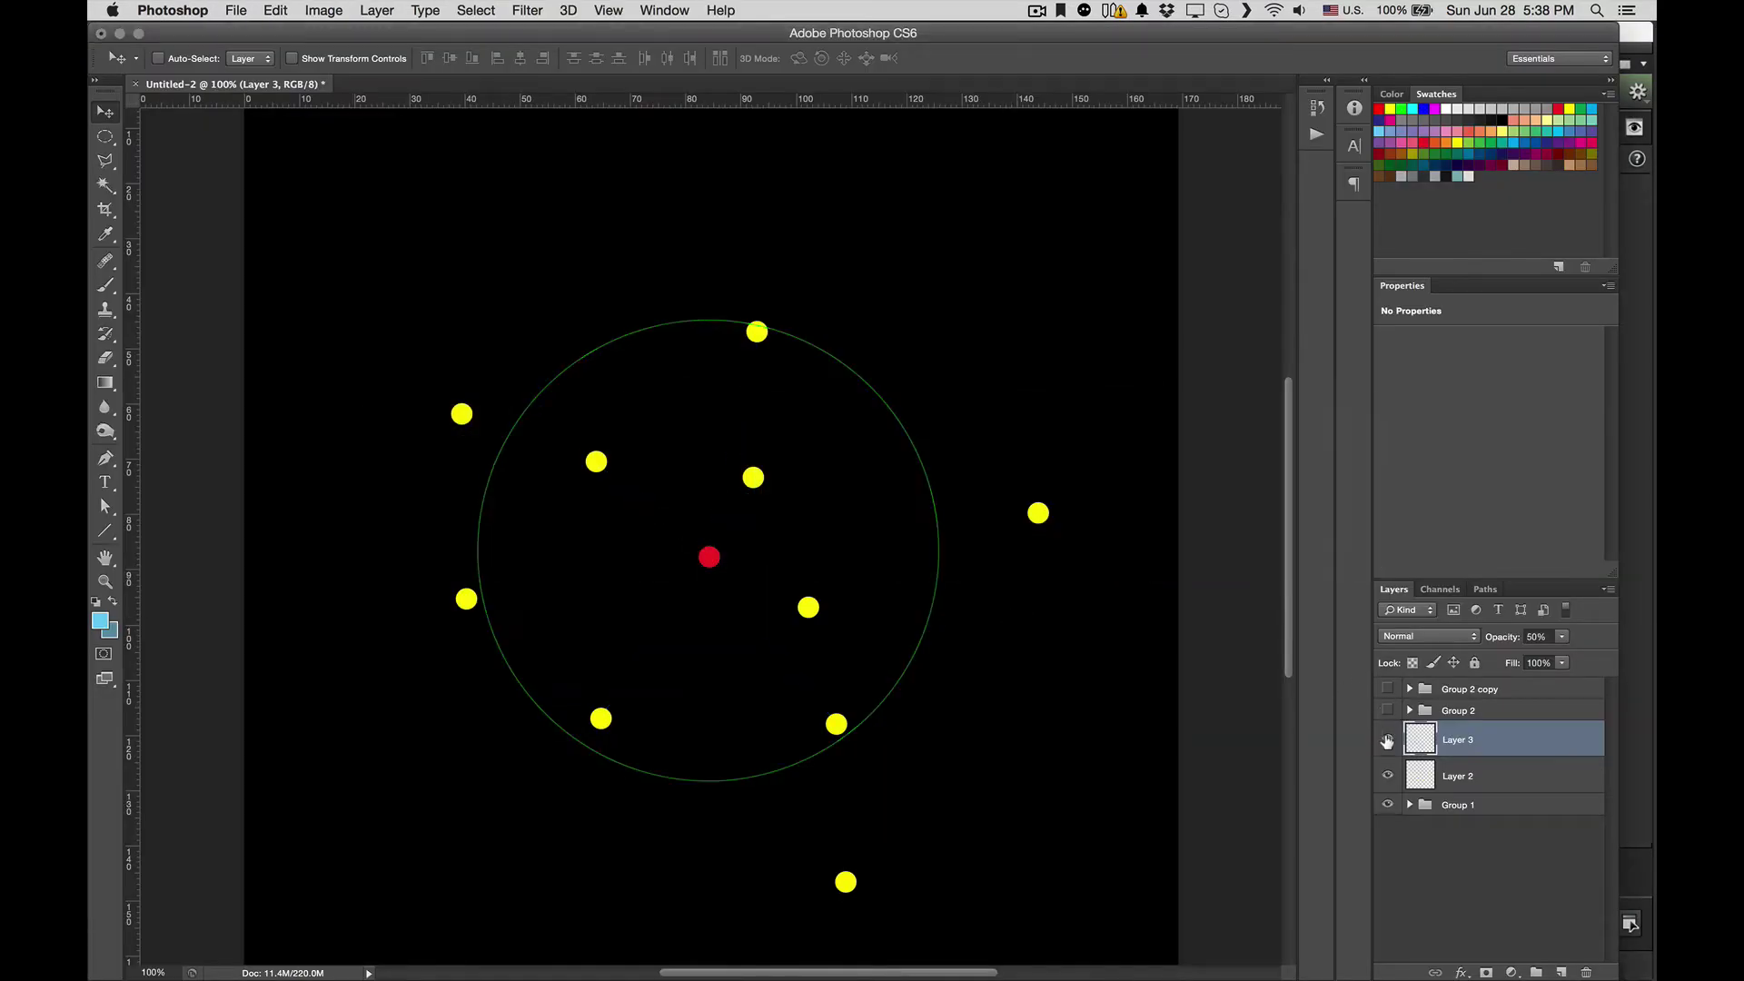
left_click(1387, 739)
left_click(1387, 775)
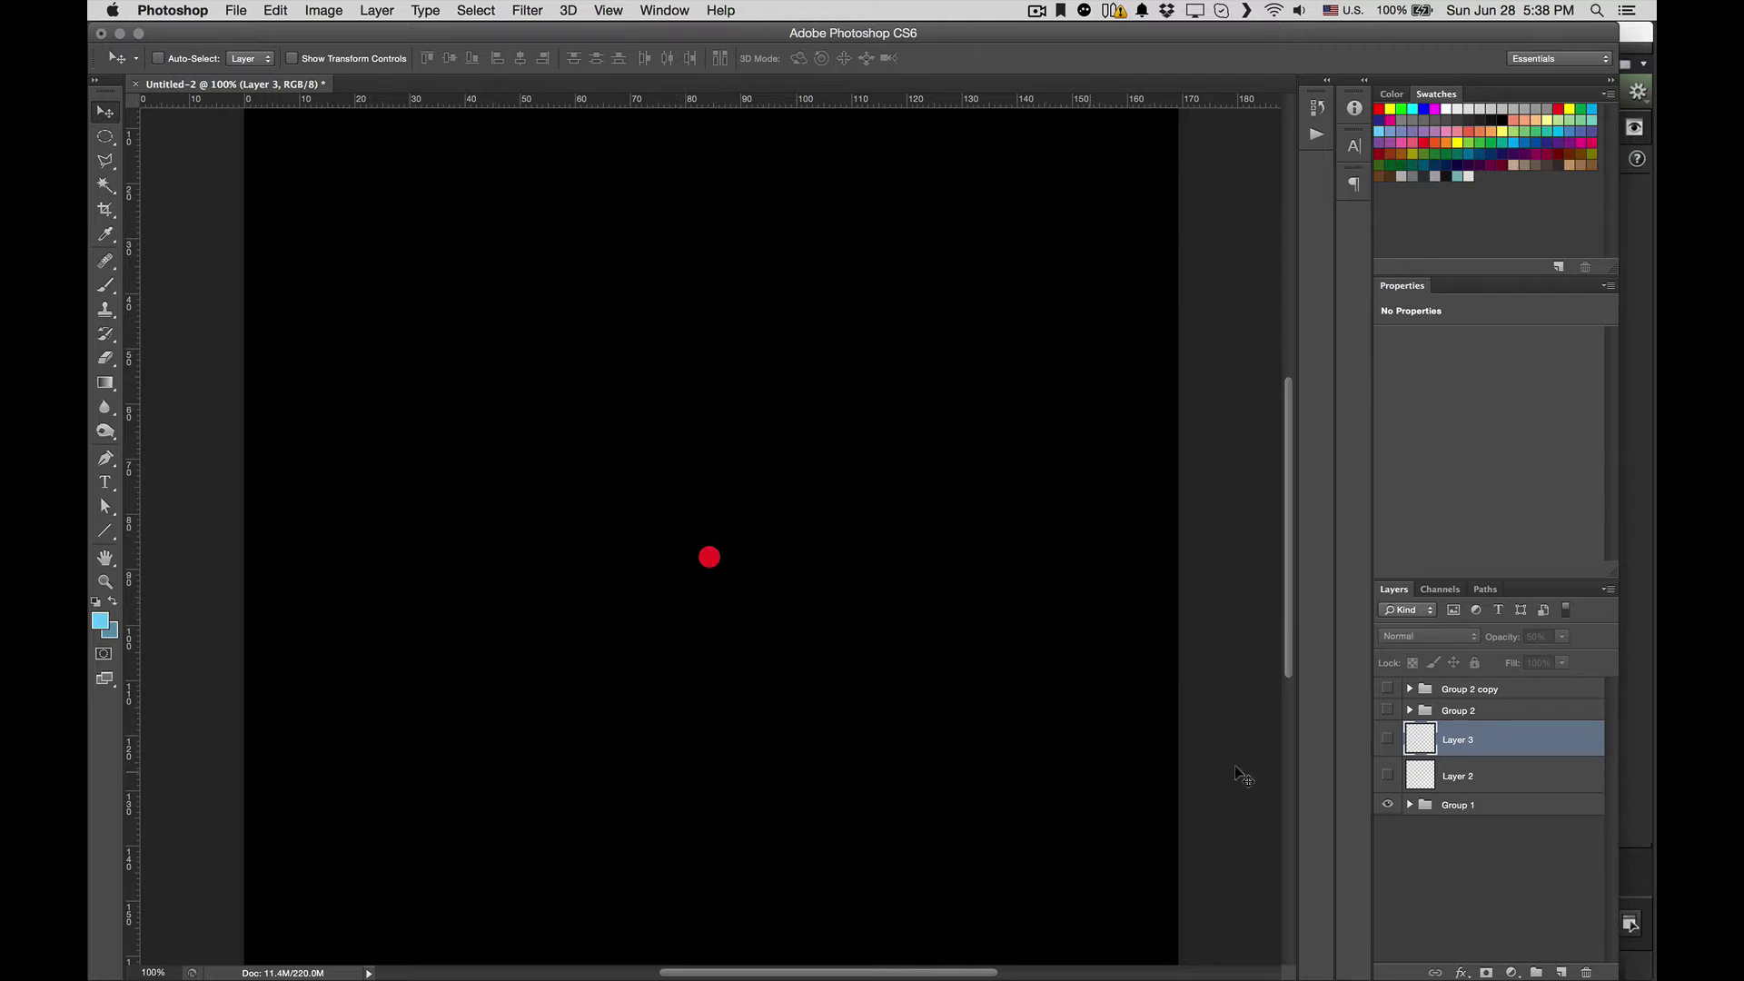
Step: Reveal Layer 2, Layer 3, Group 2 and Group 2 copy one after another to explain the connection logic
left_click(1387, 775)
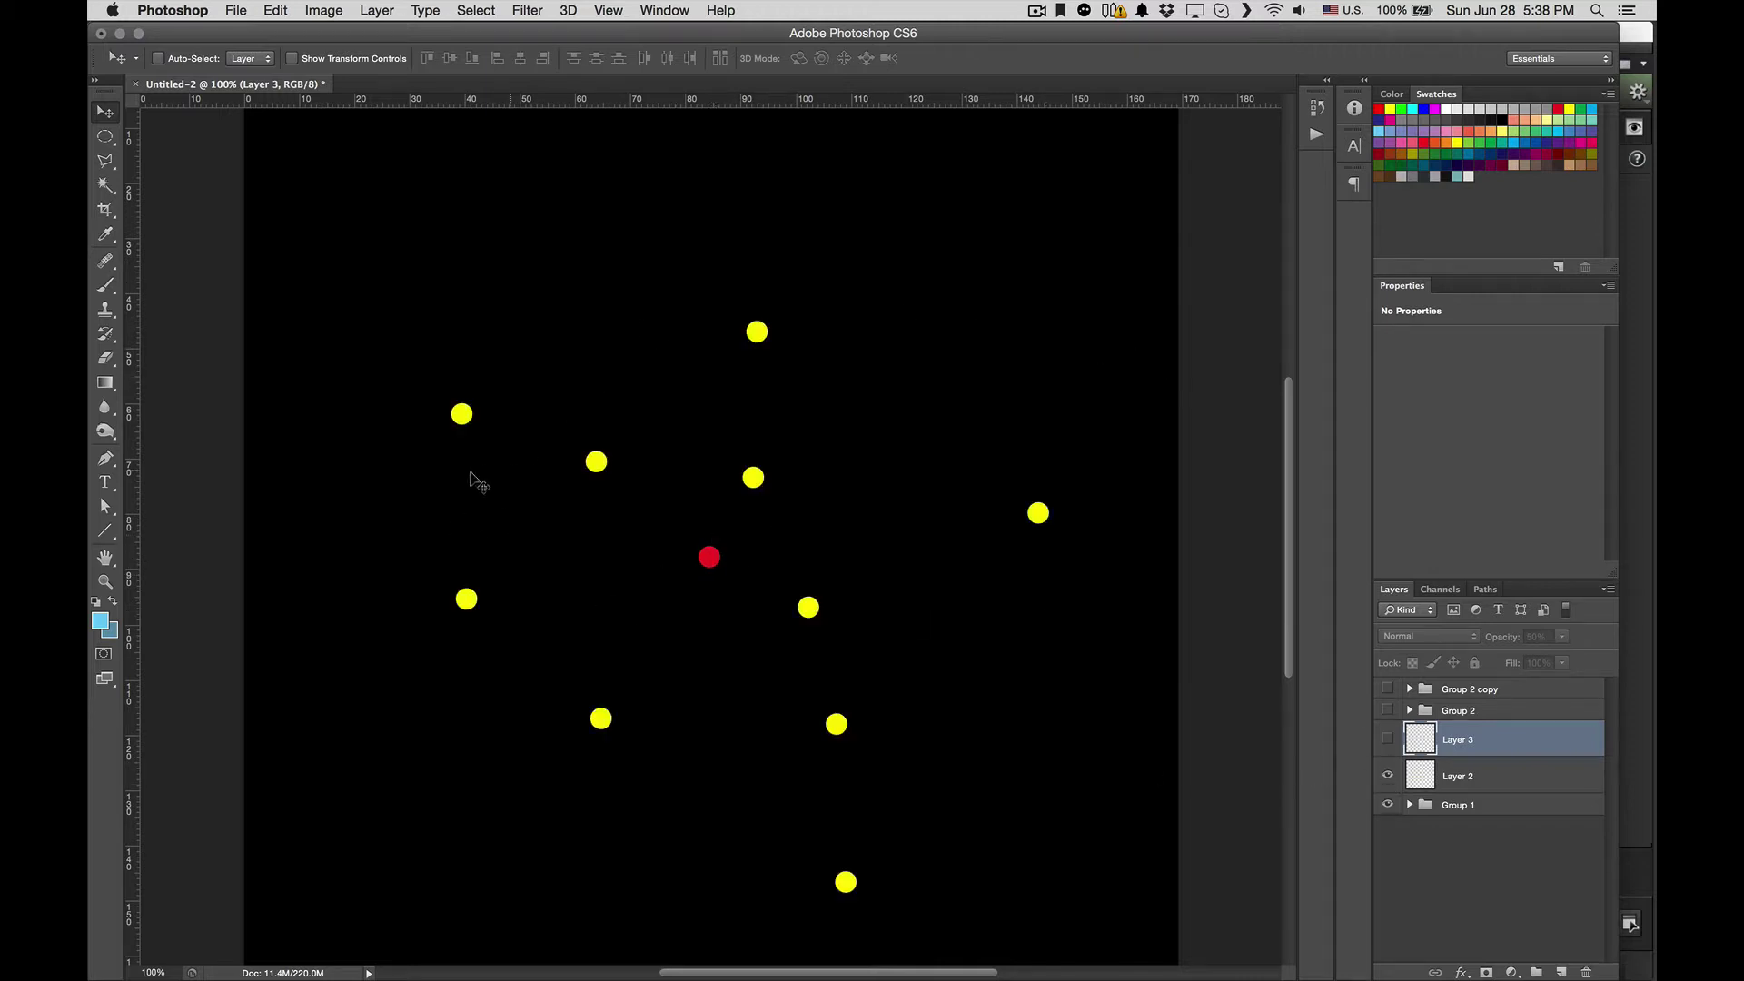
left_click(1387, 739)
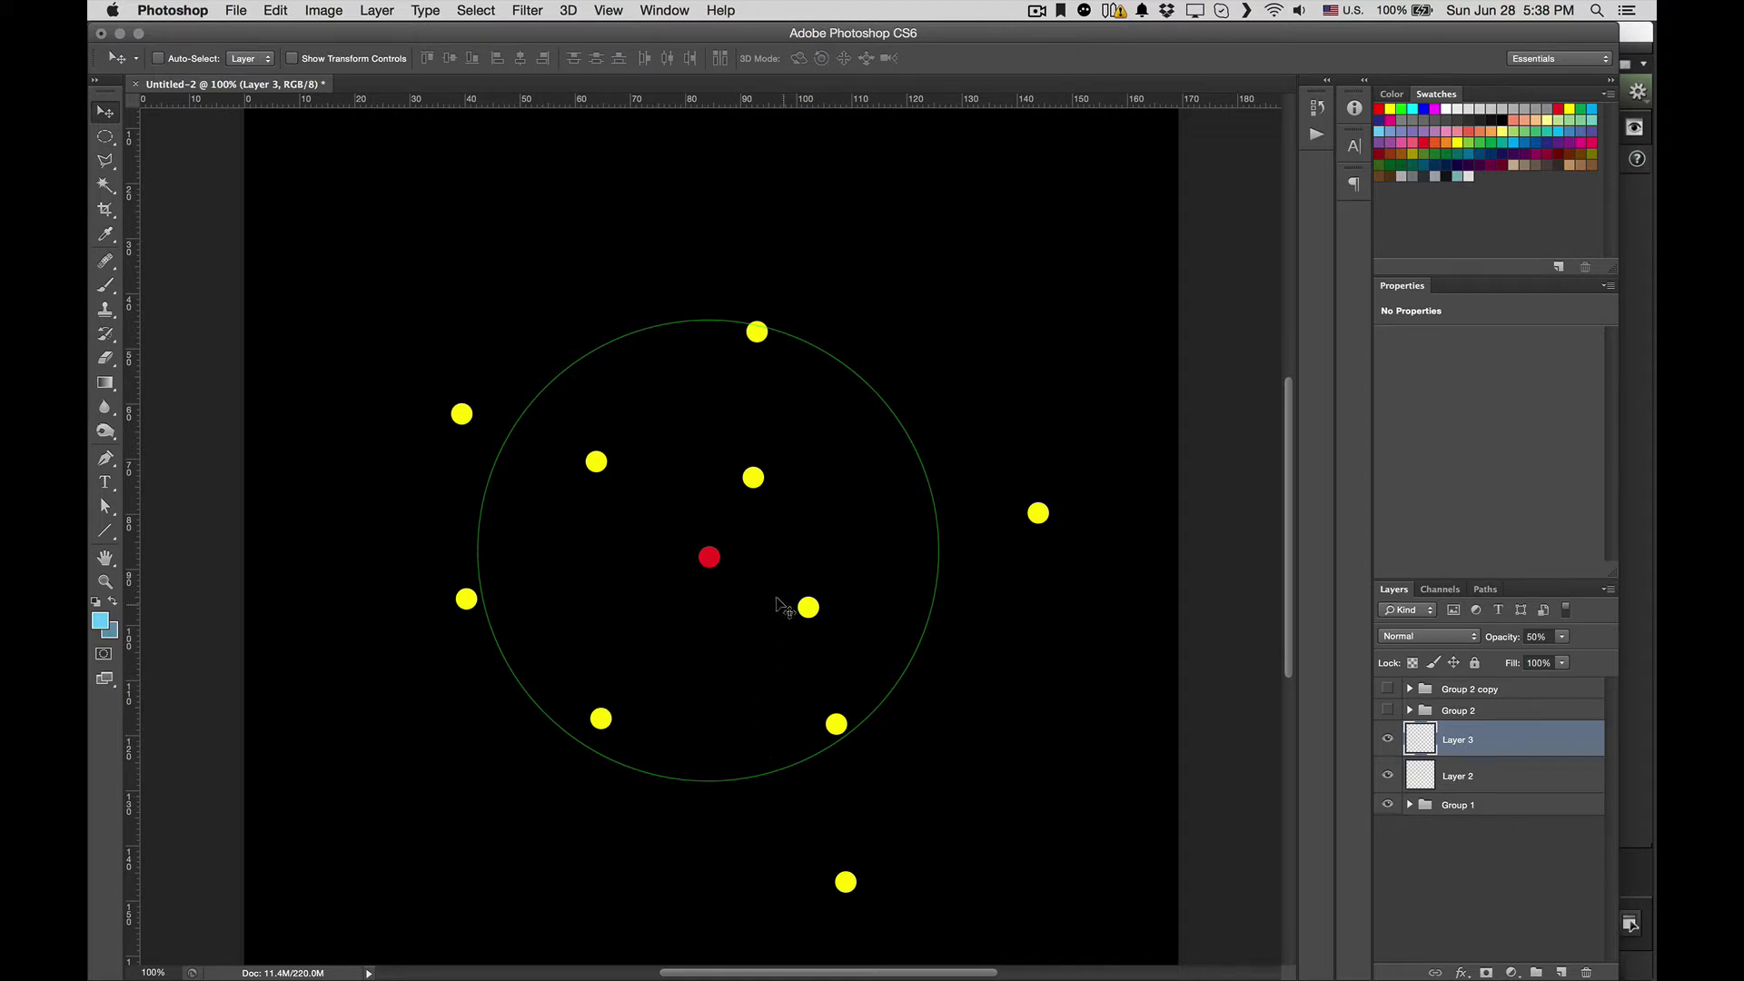
left_click(1387, 710)
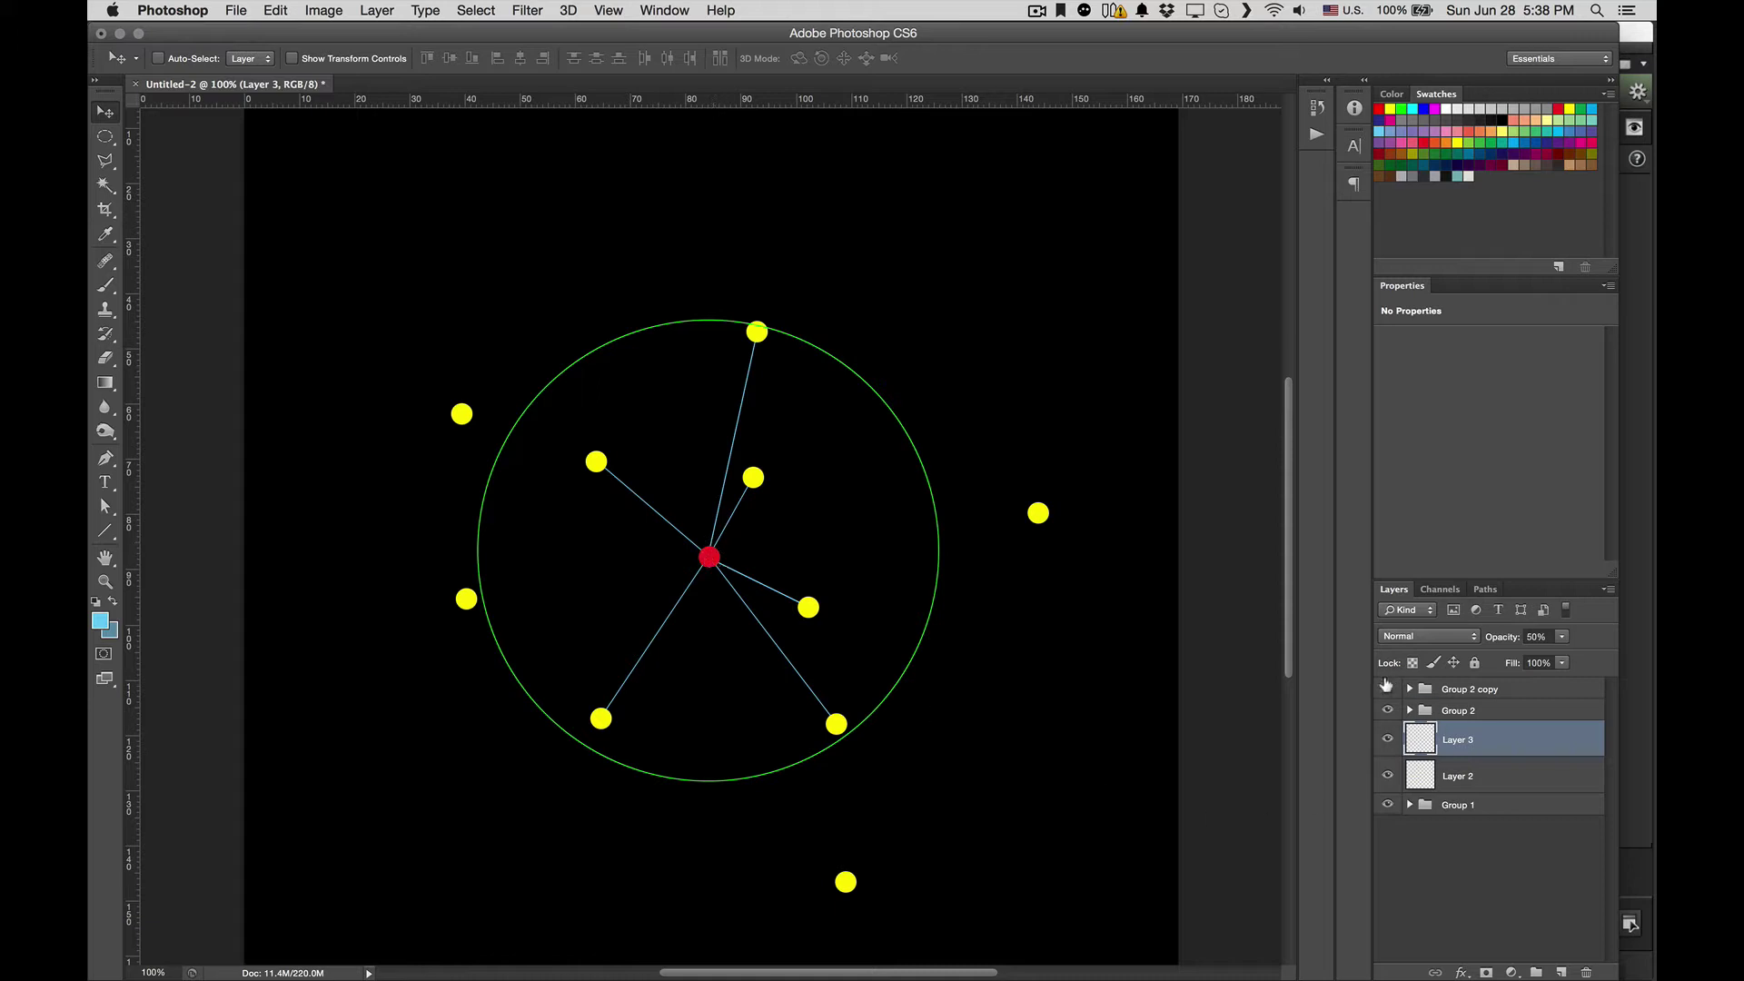
left_click(1386, 686)
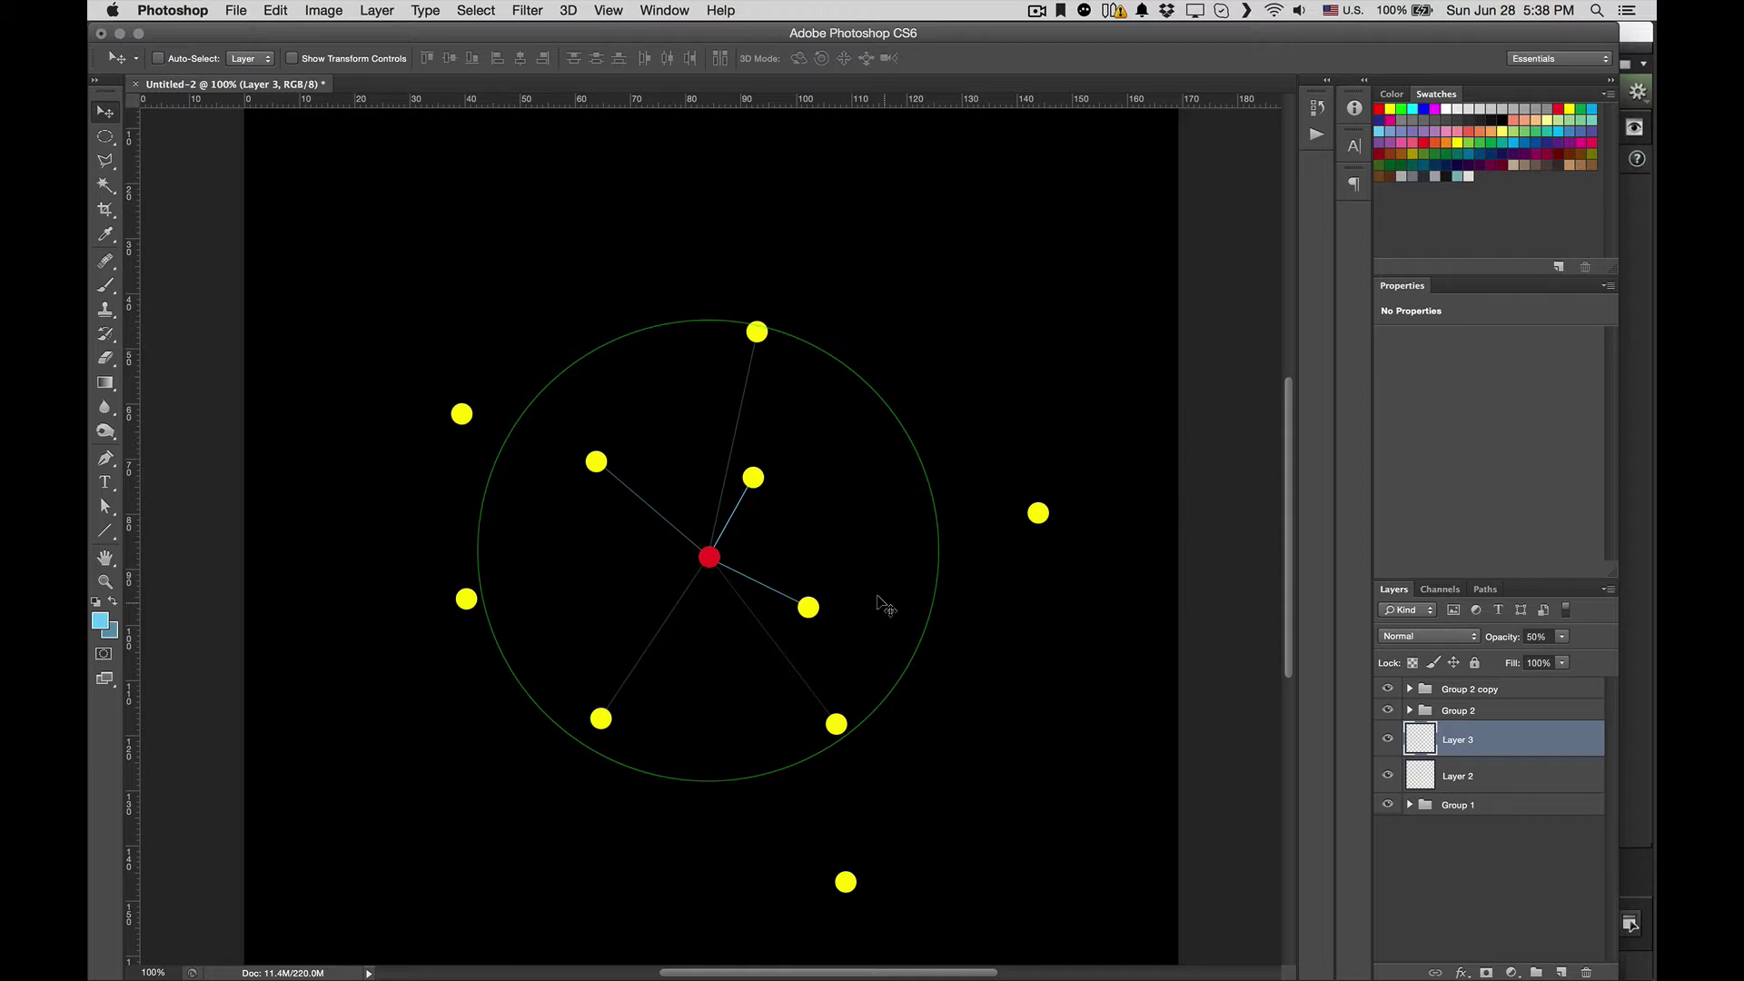
Step: Switch to Houdini, display the plex wrangle node, and widen its parameter area to show the full VEX code
key("super+Tab")
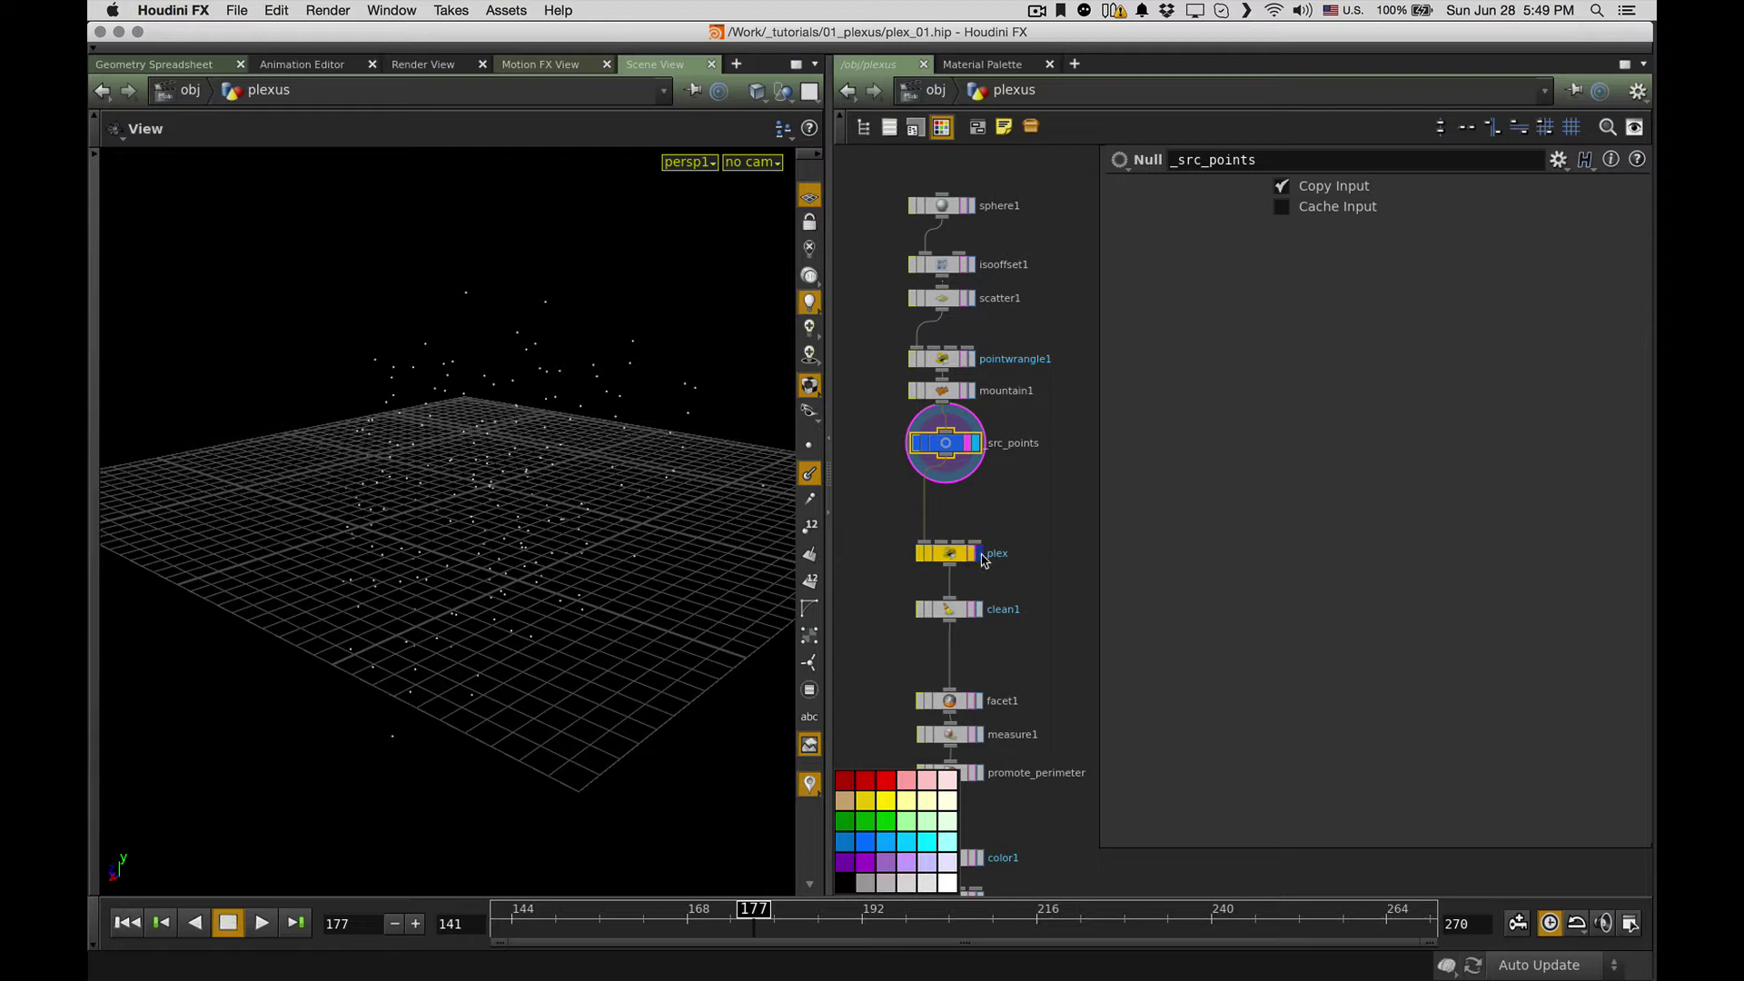
left_click(978, 552)
left_click(949, 556)
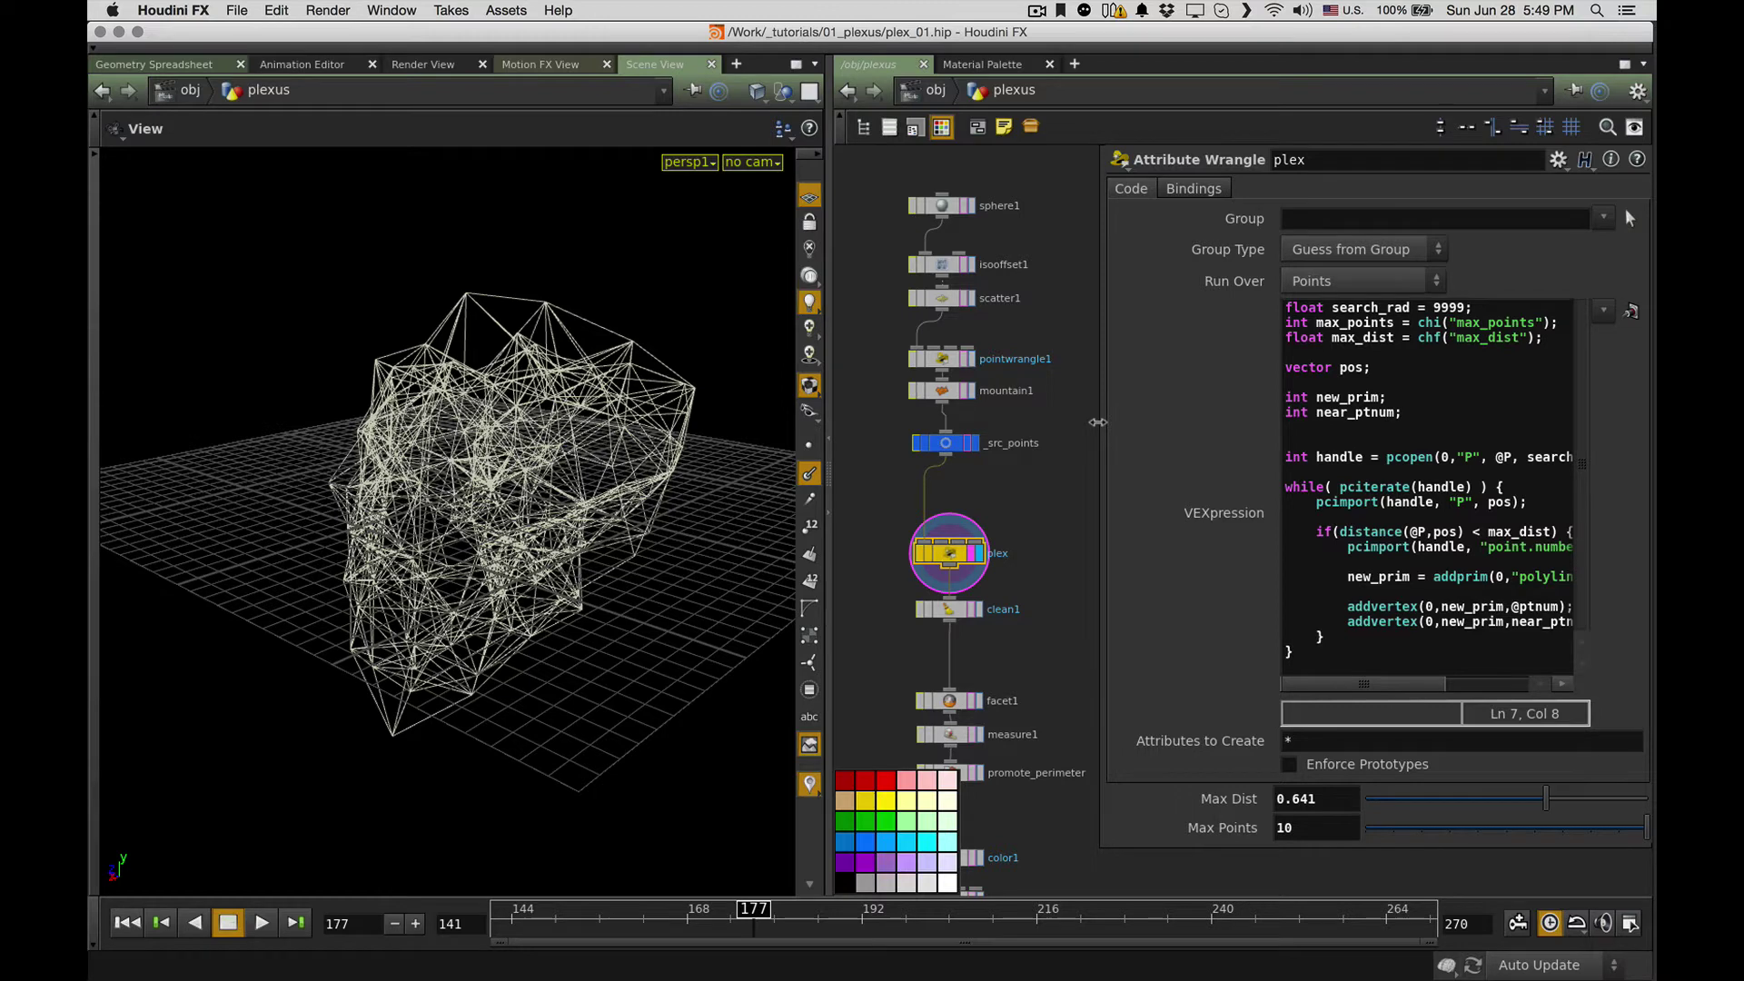
left_click_drag(1097, 423, 887, 416)
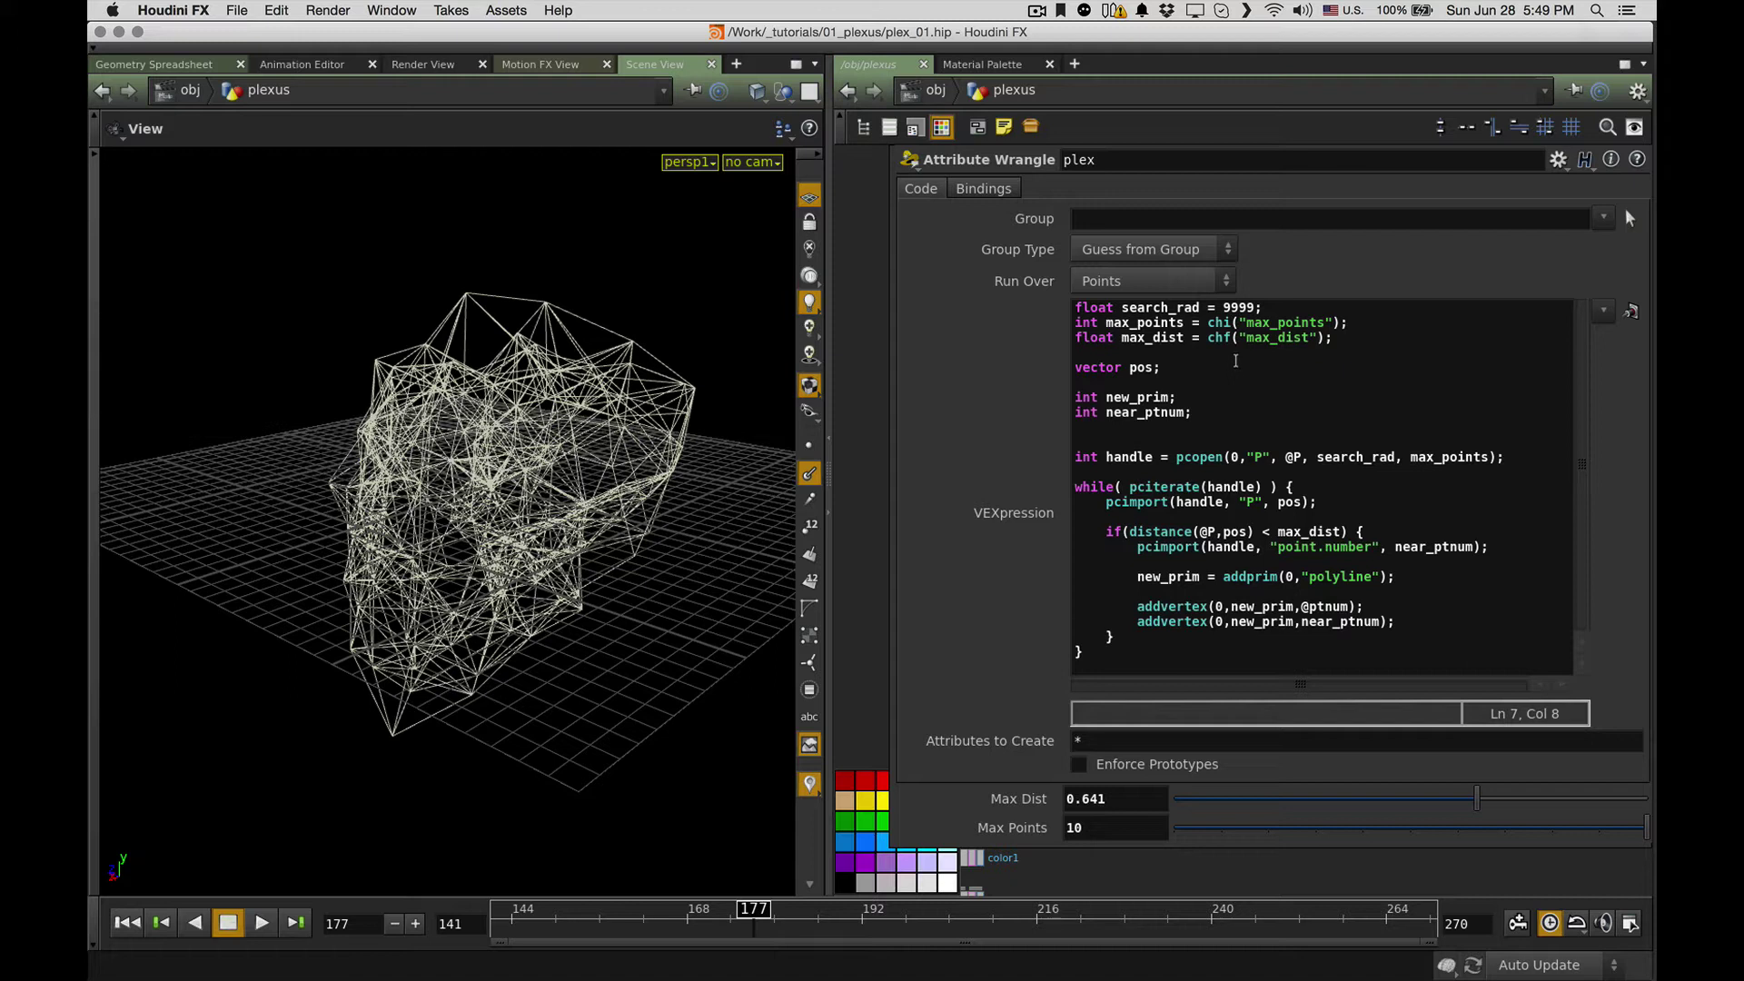
Step: Examine the search_rad, max_points and max_dist declarations at the start of the plex wrangle's code
left_click(1193, 362)
left_click_drag(1122, 309, 1256, 310)
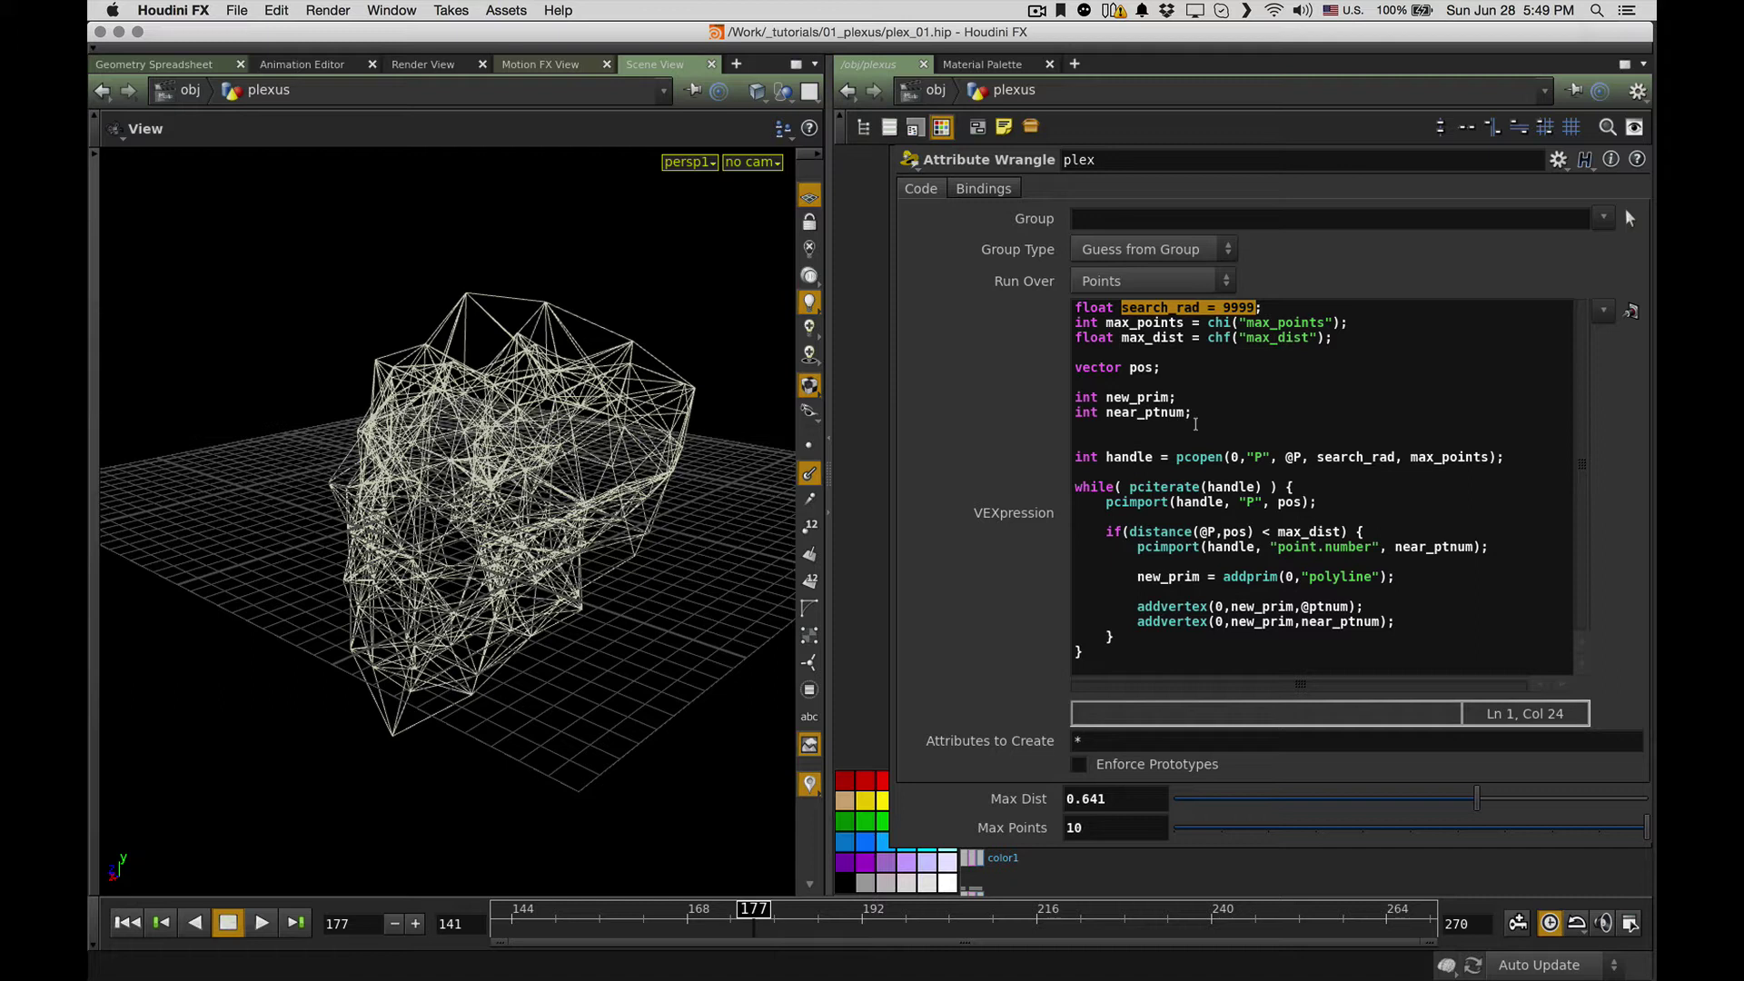
left_click_drag(1106, 322, 1185, 337)
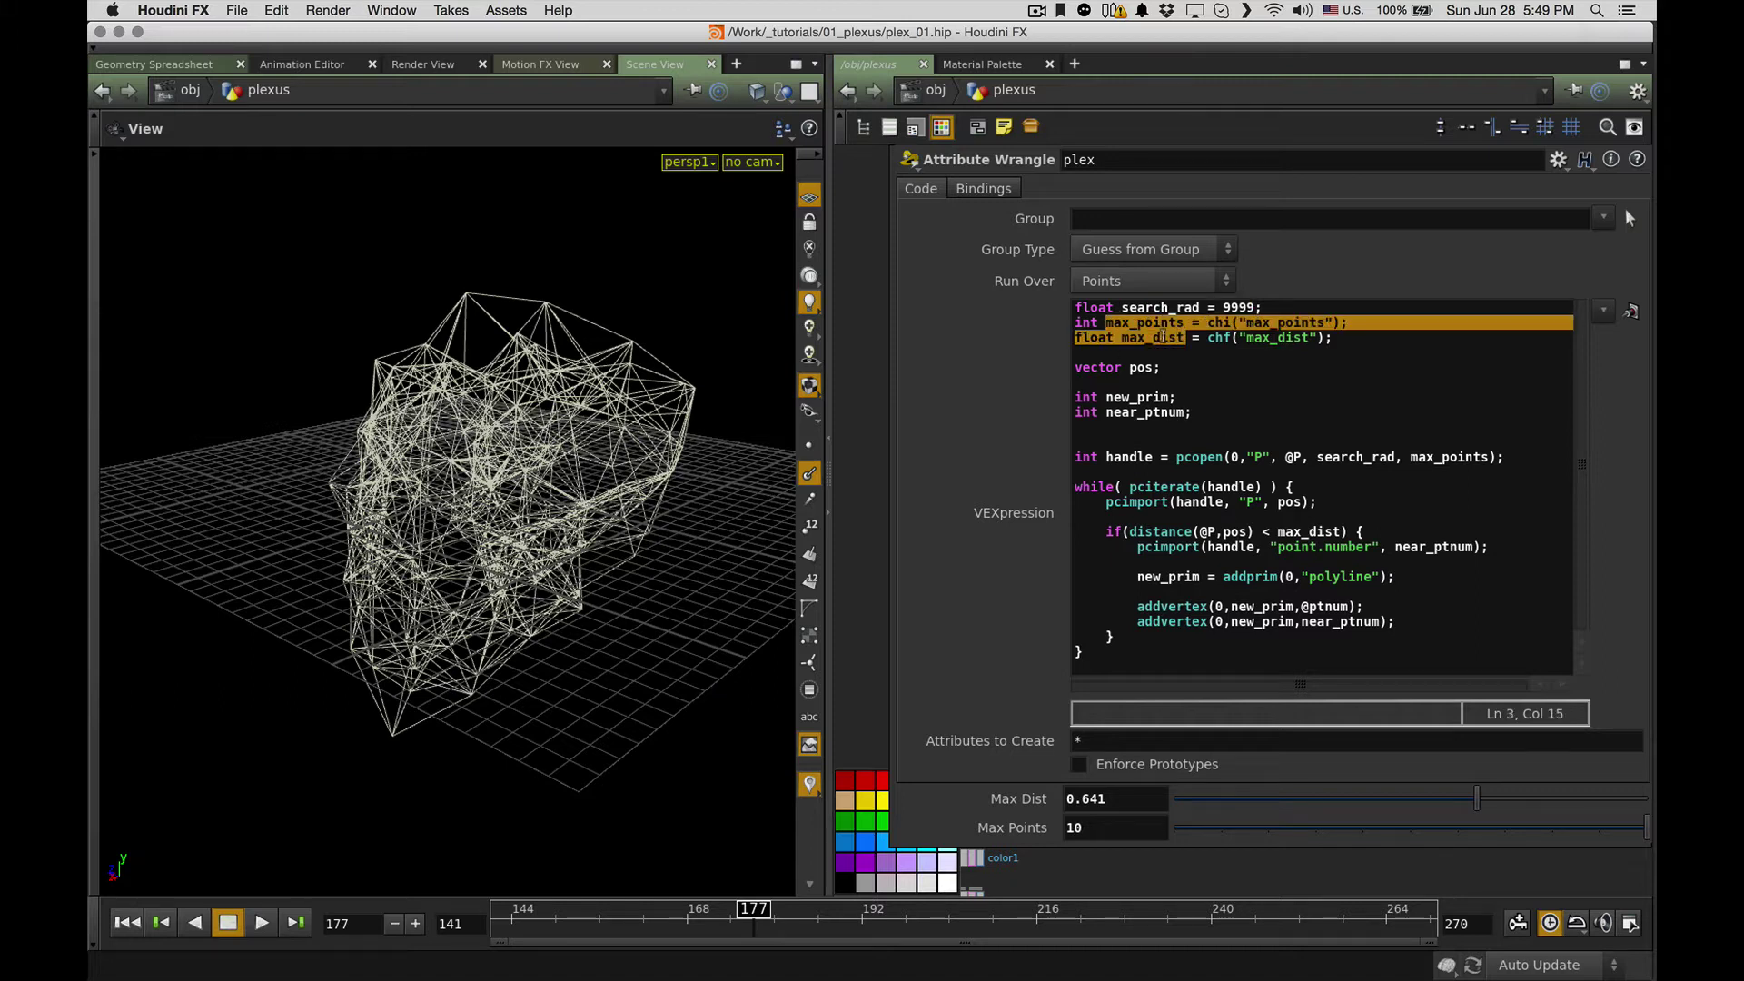
left_click(1131, 325)
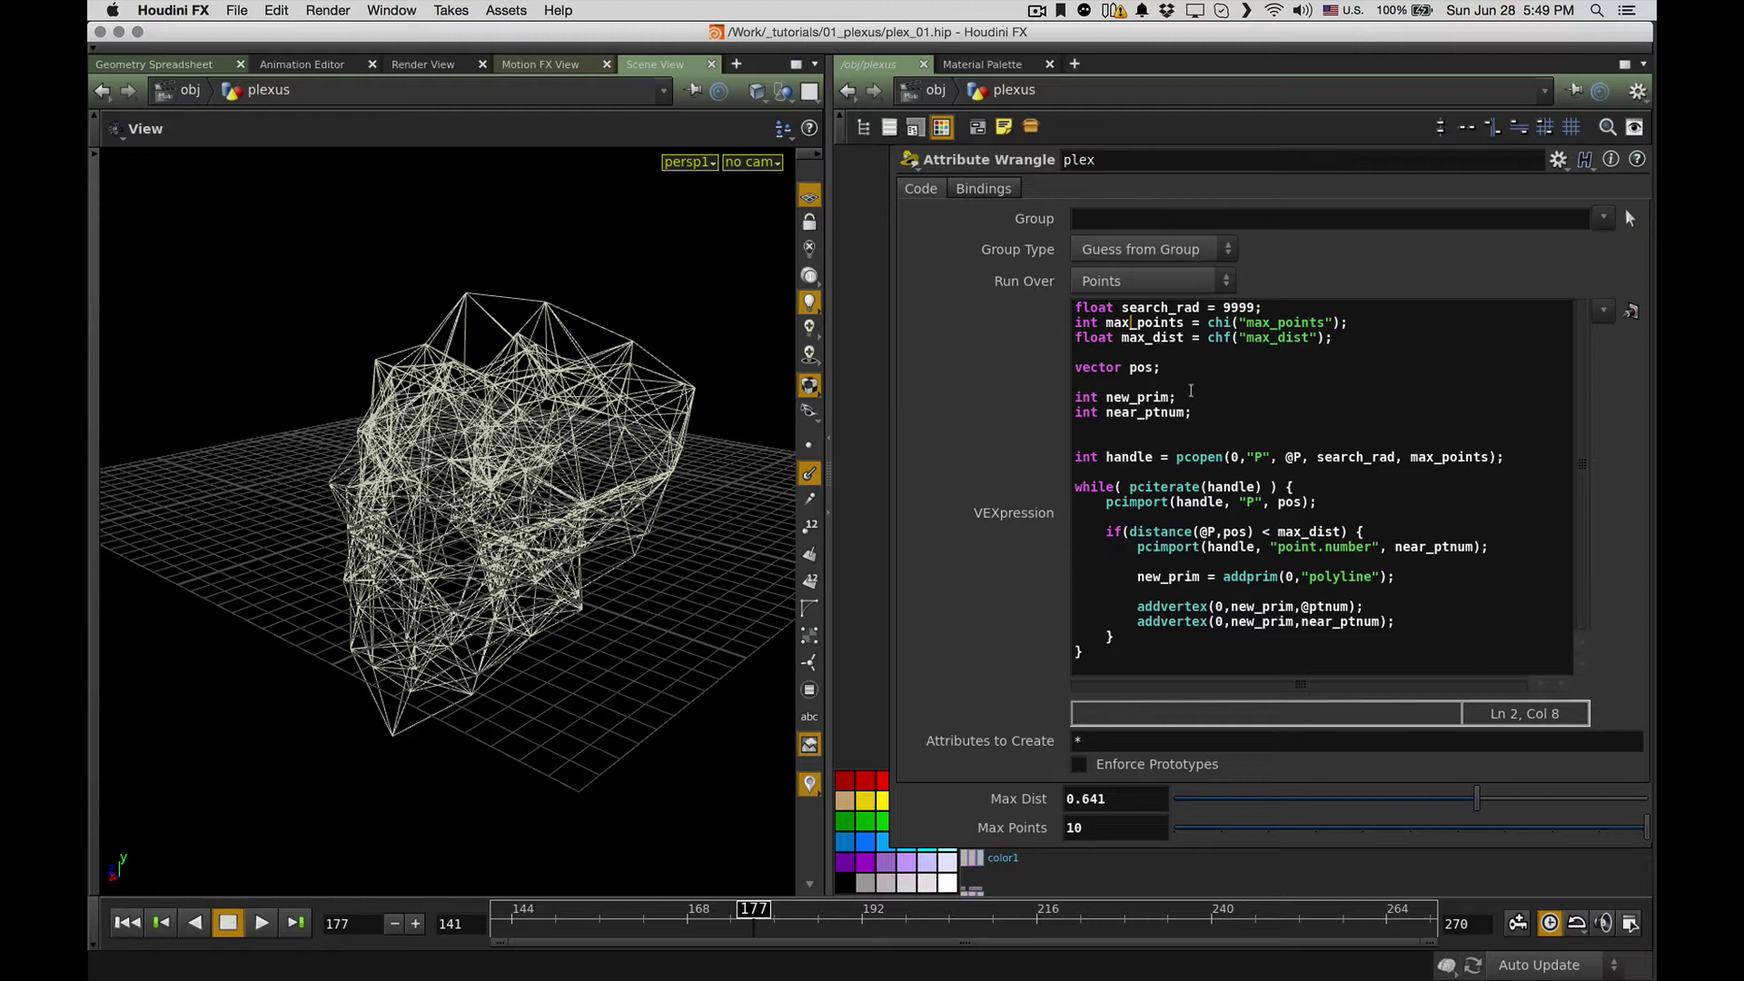
Step: Highlight max_points, max_dist and the pcopen call in the plex wrangle's code to explain the variable declarations and point cloud lookup
left_click_drag(1106, 323, 1185, 324)
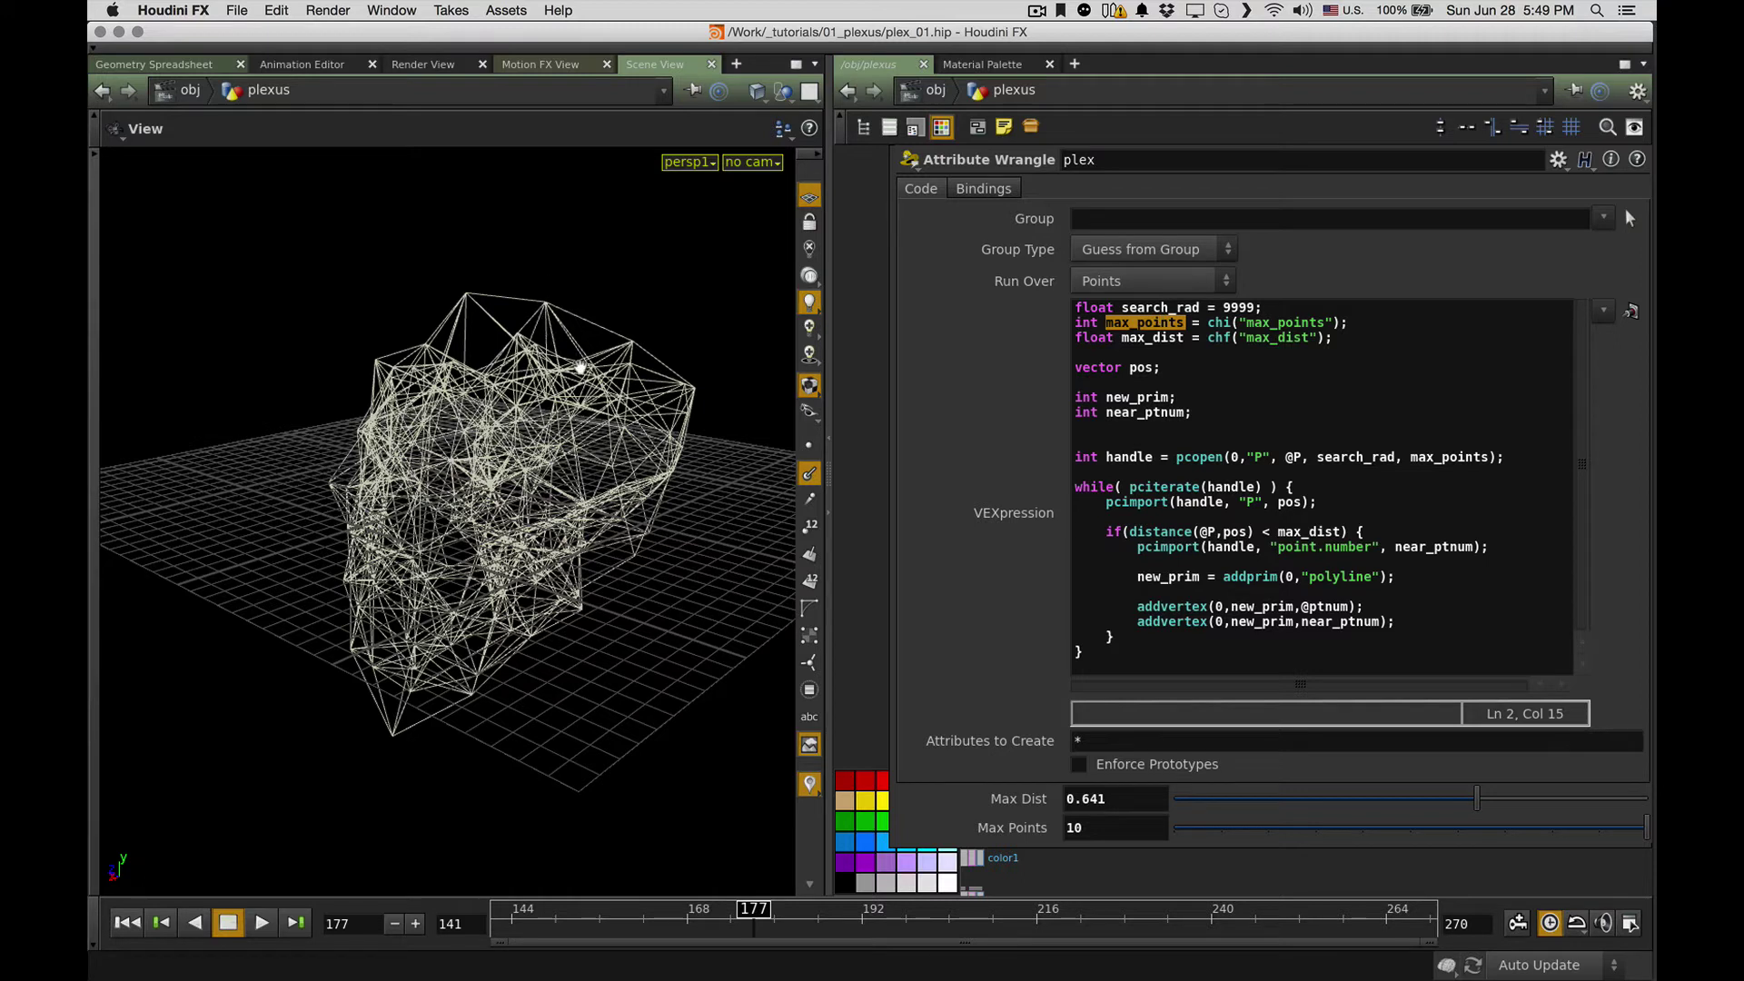
left_click_drag(1129, 337, 1180, 342)
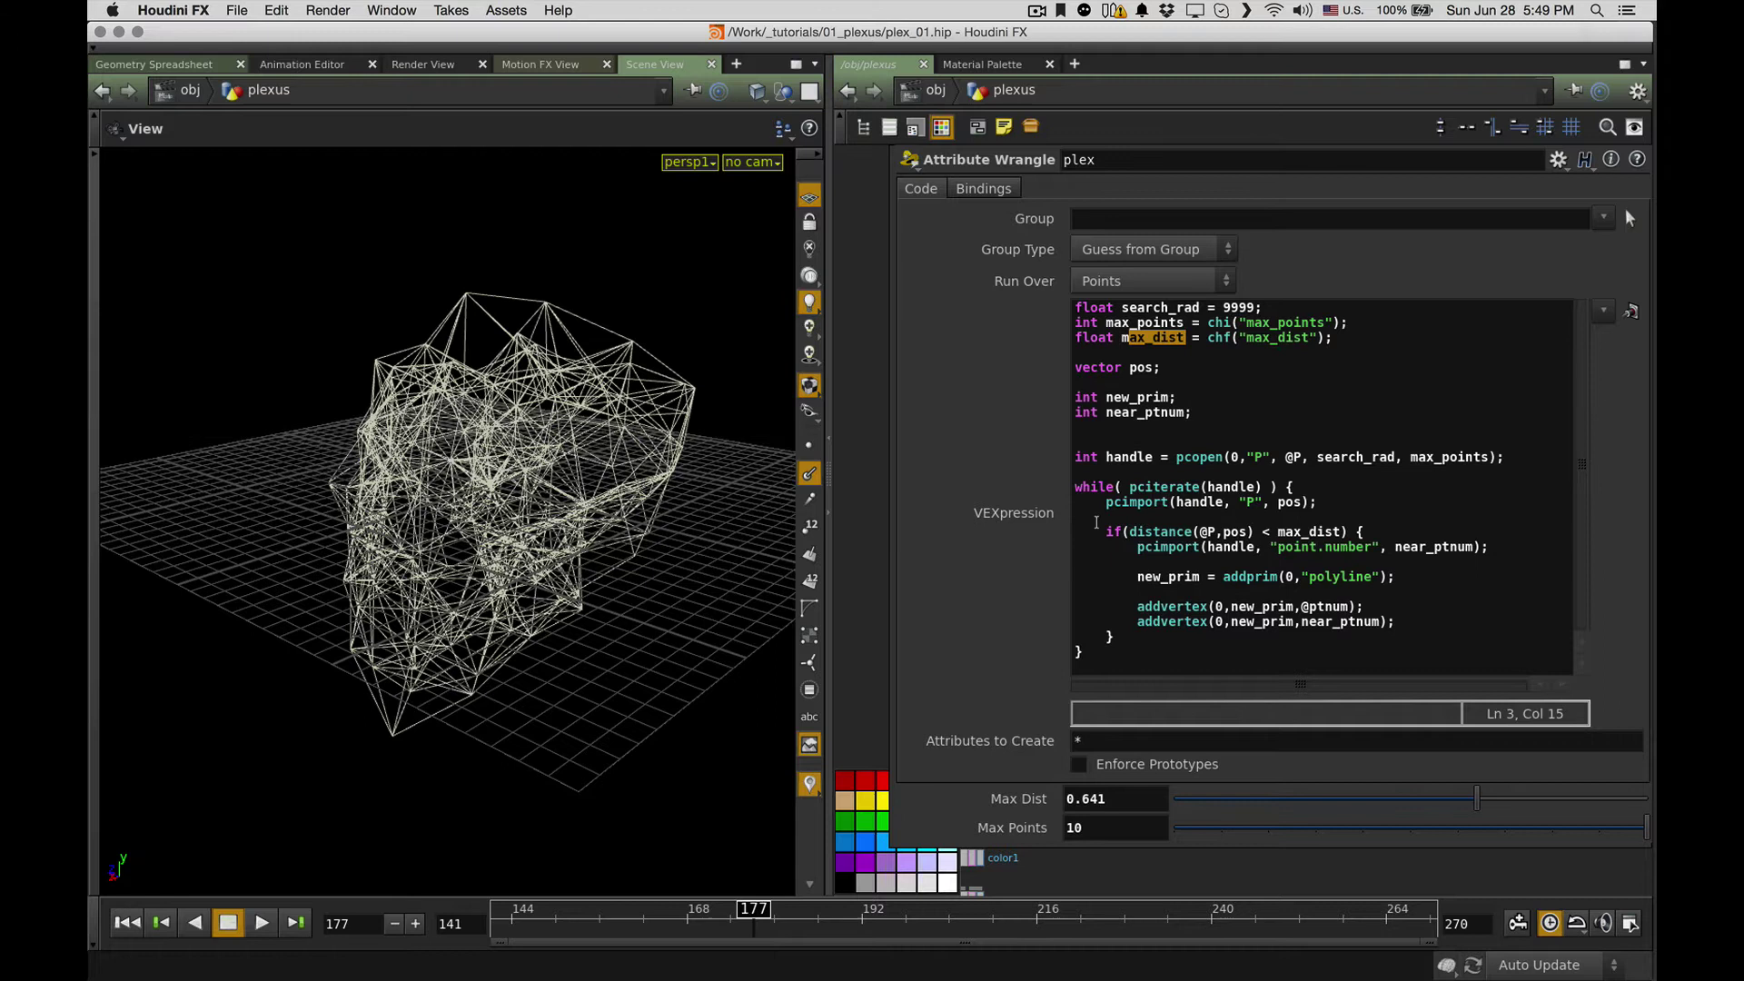
left_click(1209, 377)
left_click(1157, 443)
left_click_drag(1175, 457, 1224, 459)
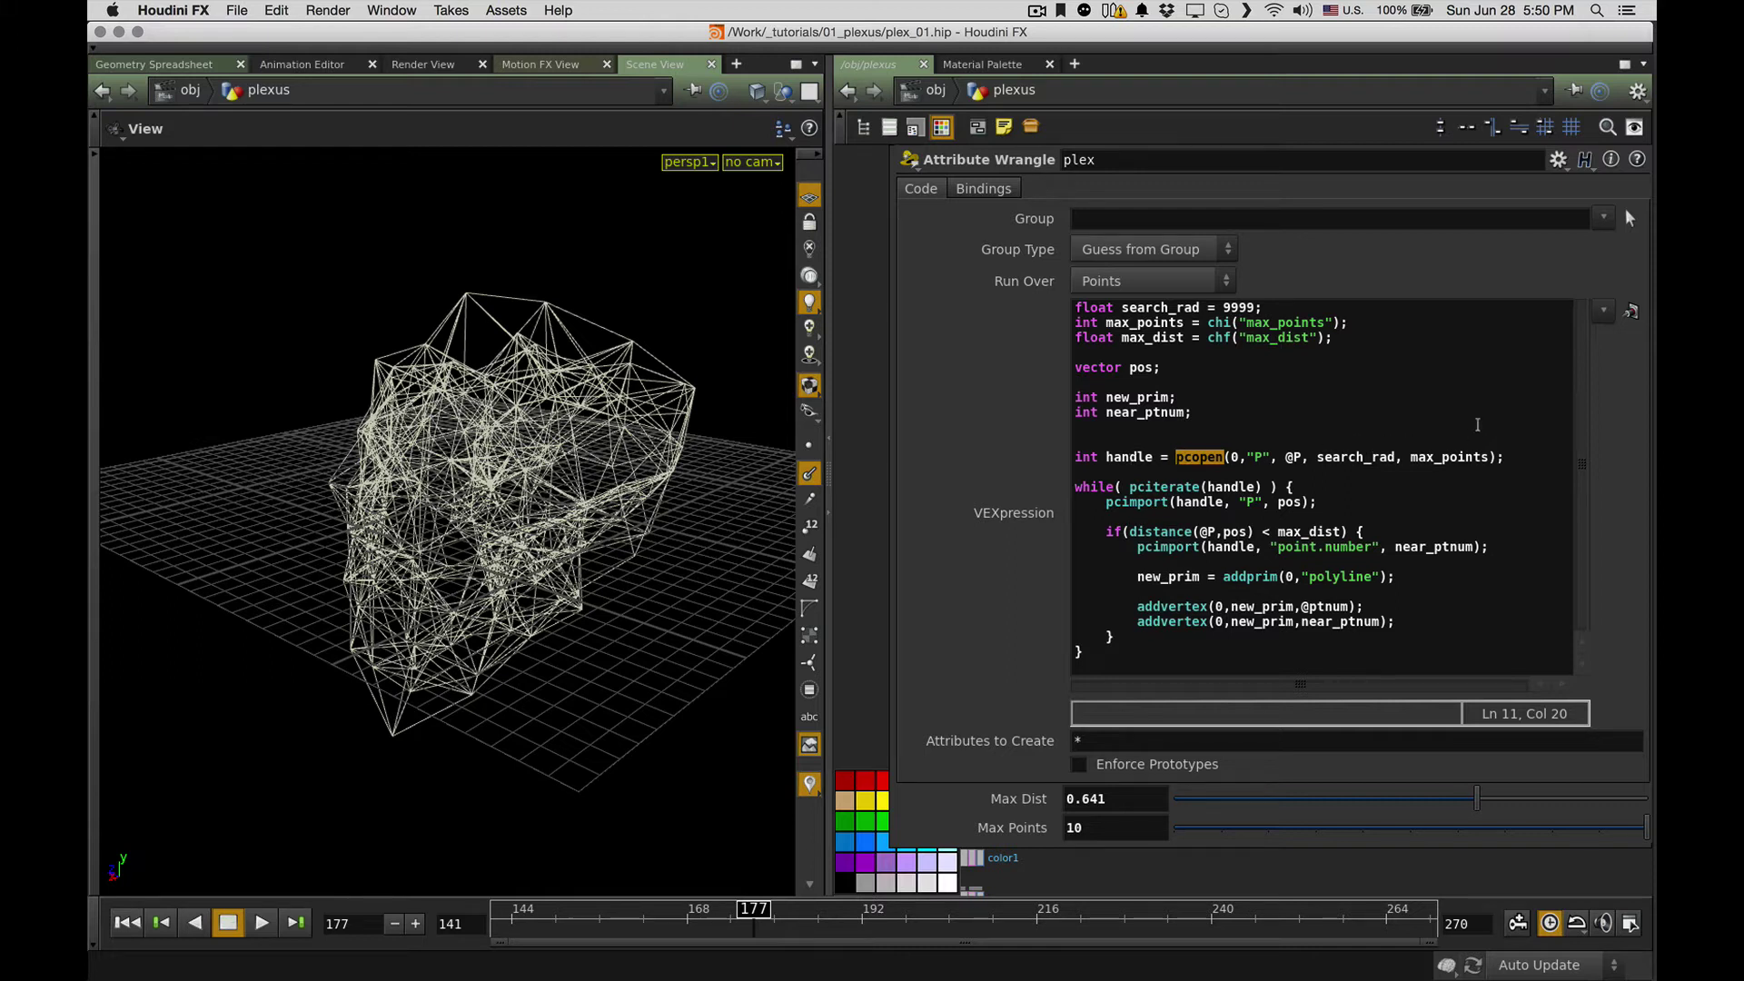
left_click(1182, 458)
Step: Switch to Safari and browse the VEX functions reference list
mouse_move(1198, 456)
key("super+Tab")
key("super+Tab")
key("super+Tab")
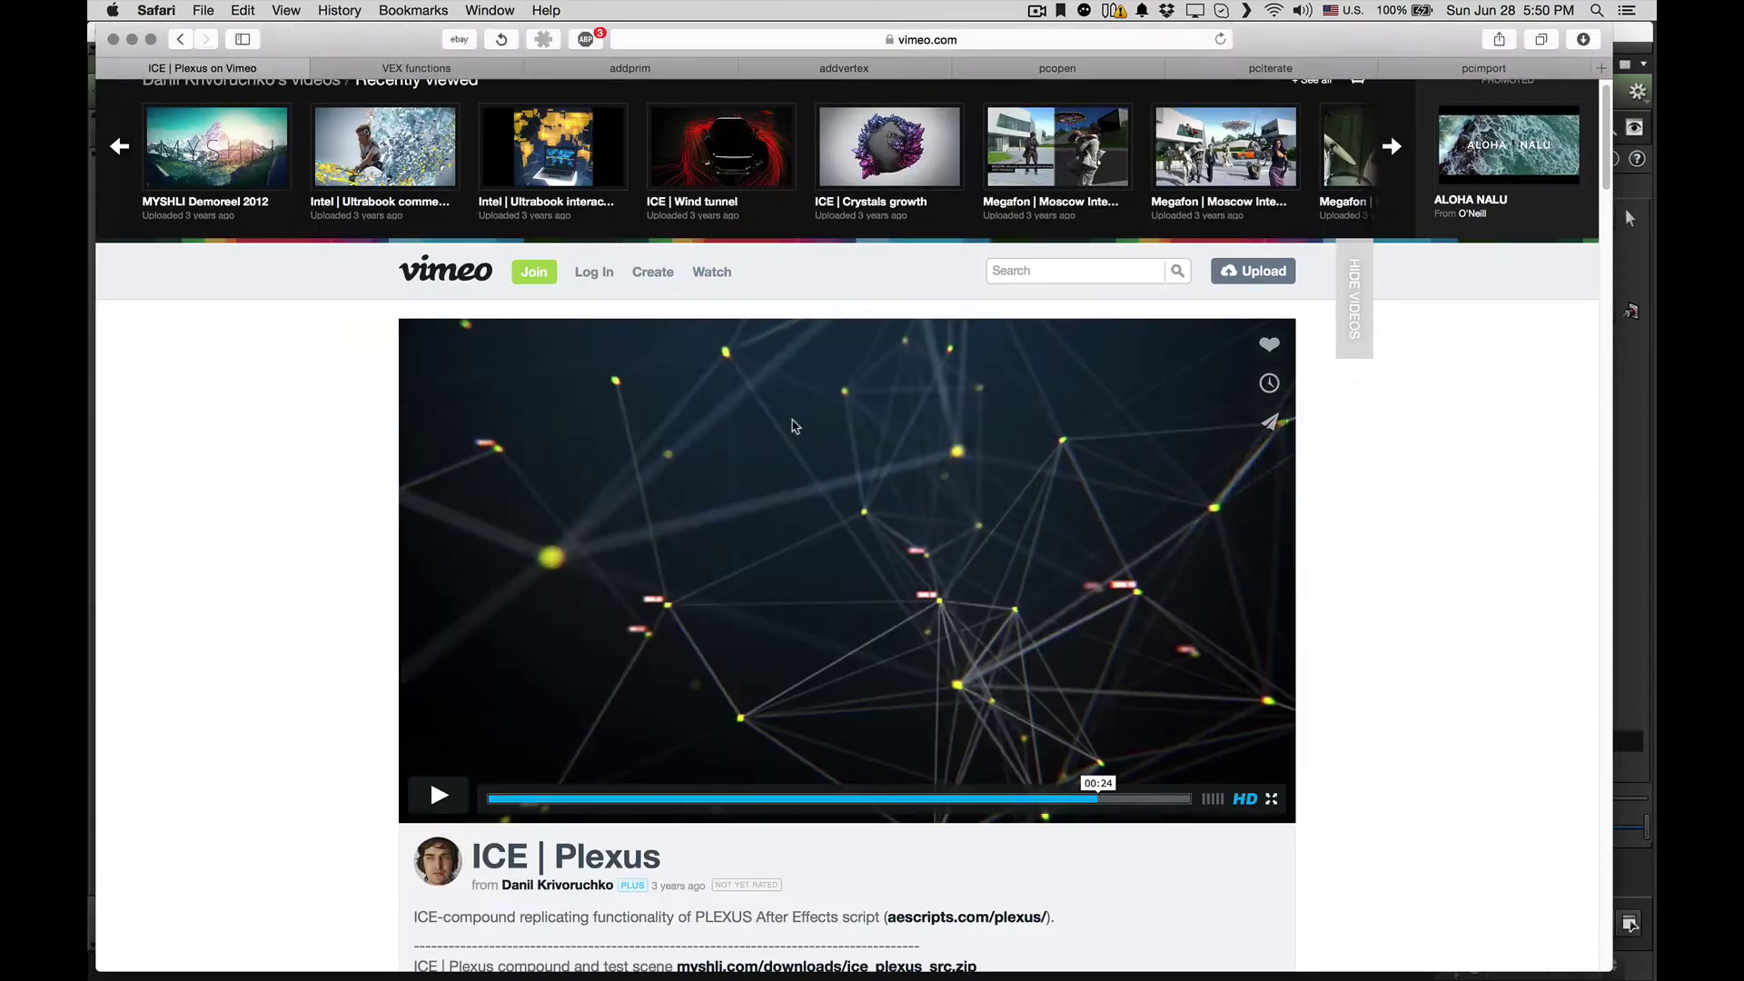
left_click(450, 69)
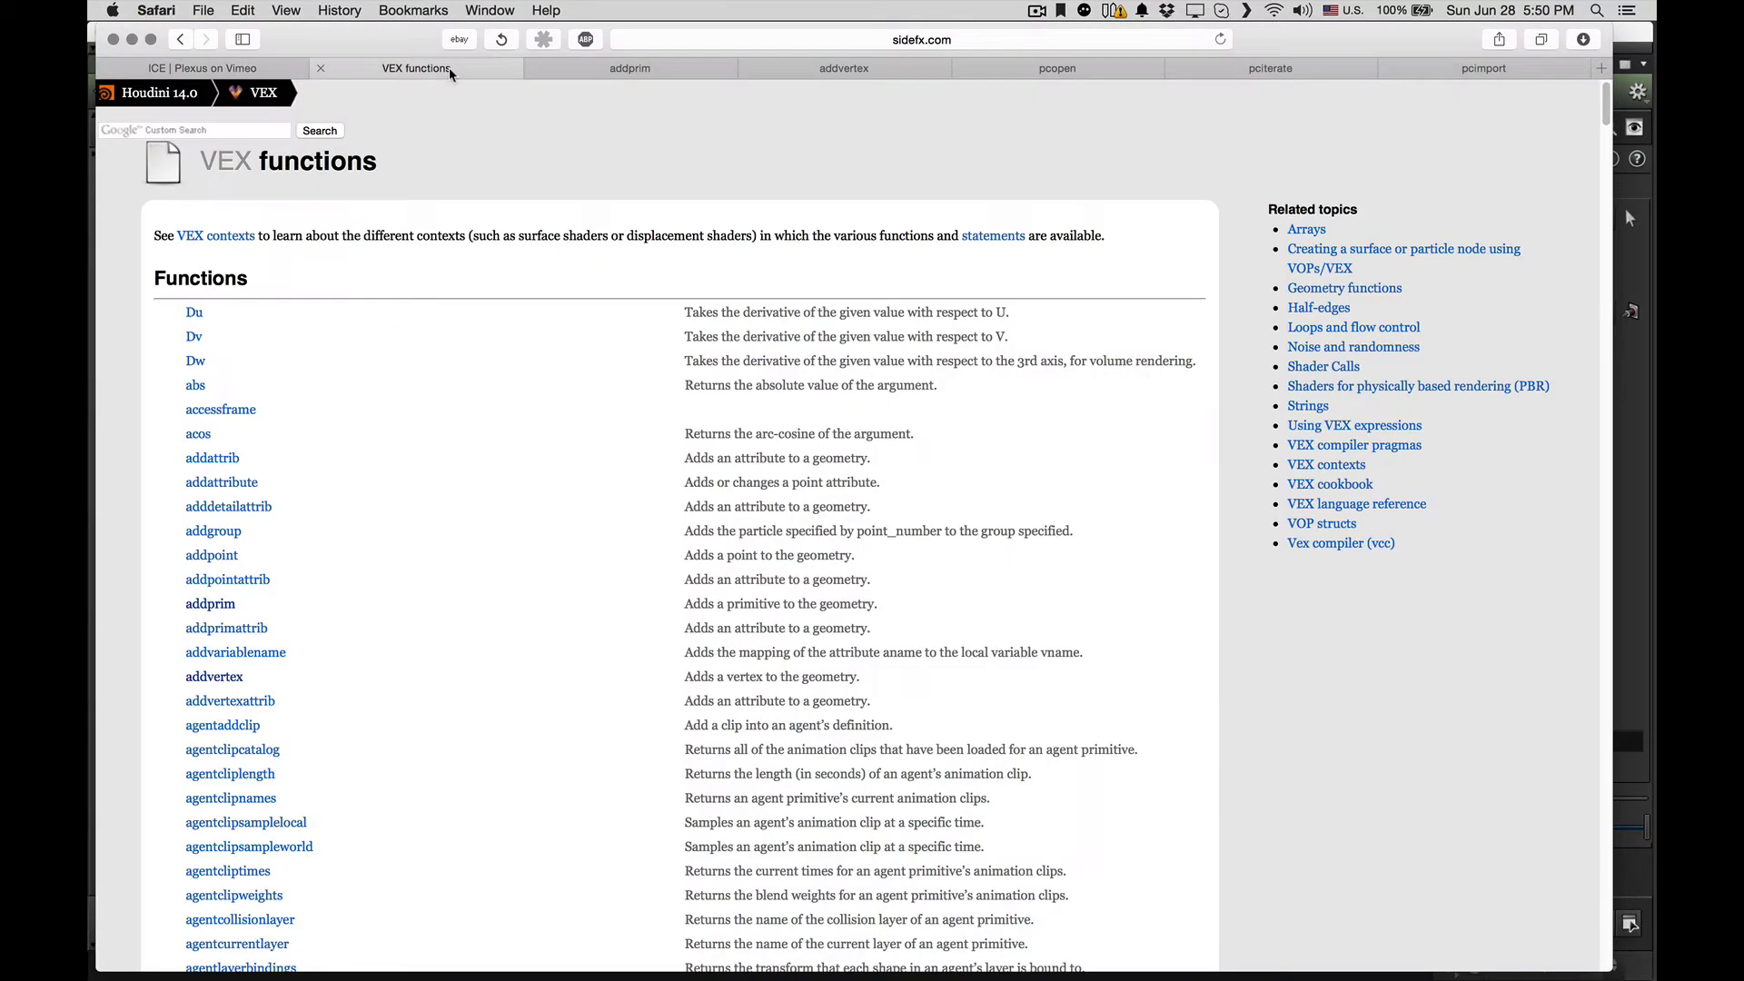
scroll(535, 303, "down", 15)
scroll(535, 302, "up", 15)
Step: Open the pcopen documentation page and read its signatures, overview and examples
left_click(1065, 66)
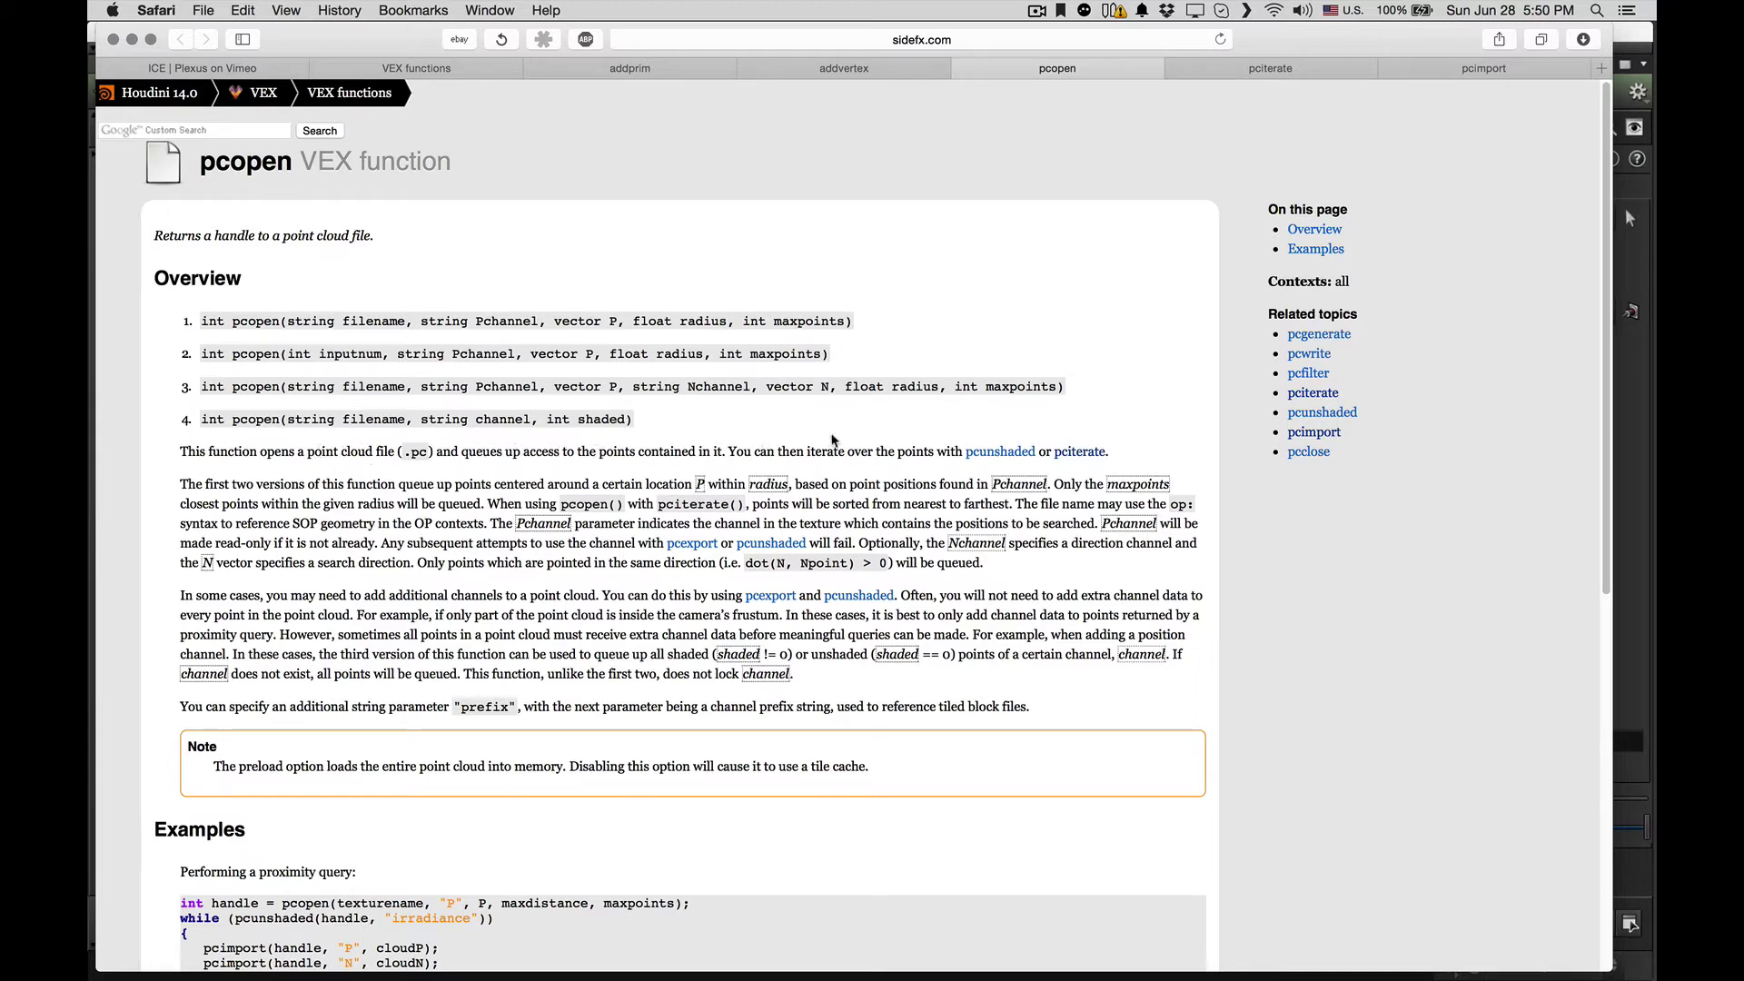
scroll(633, 275, "down", 1)
scroll(633, 275, "down", 5)
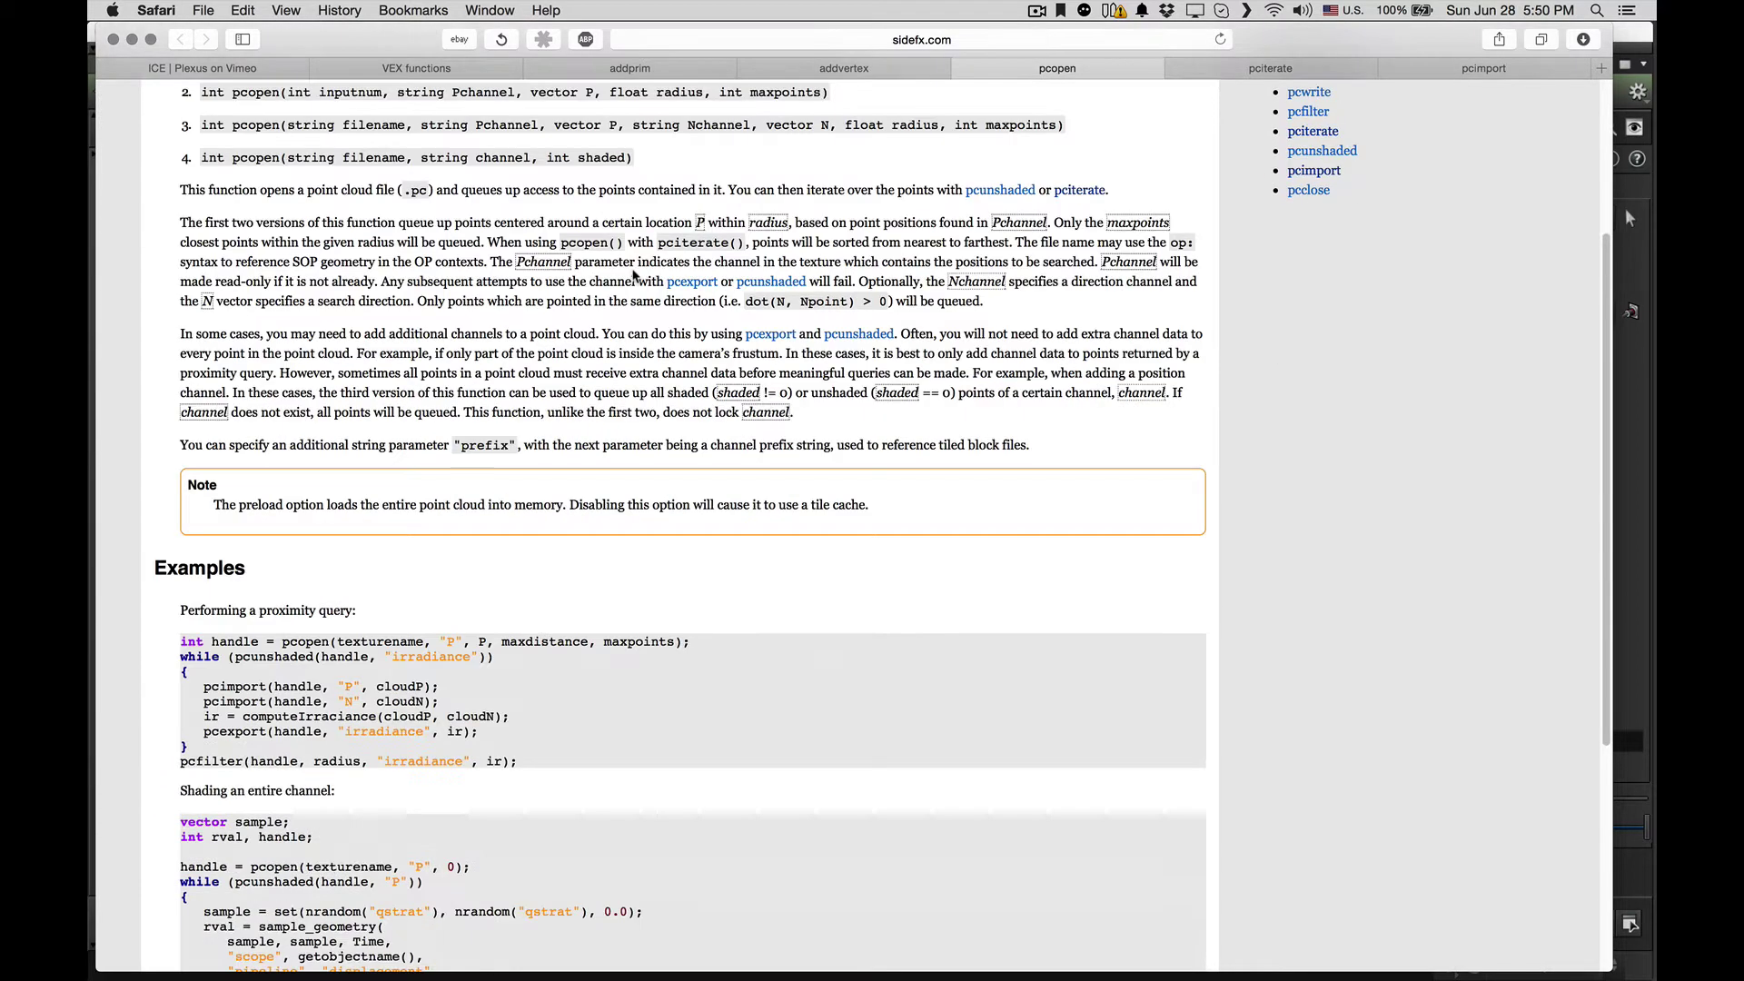
scroll(633, 273, "up", 3)
scroll(633, 309, "up", 1)
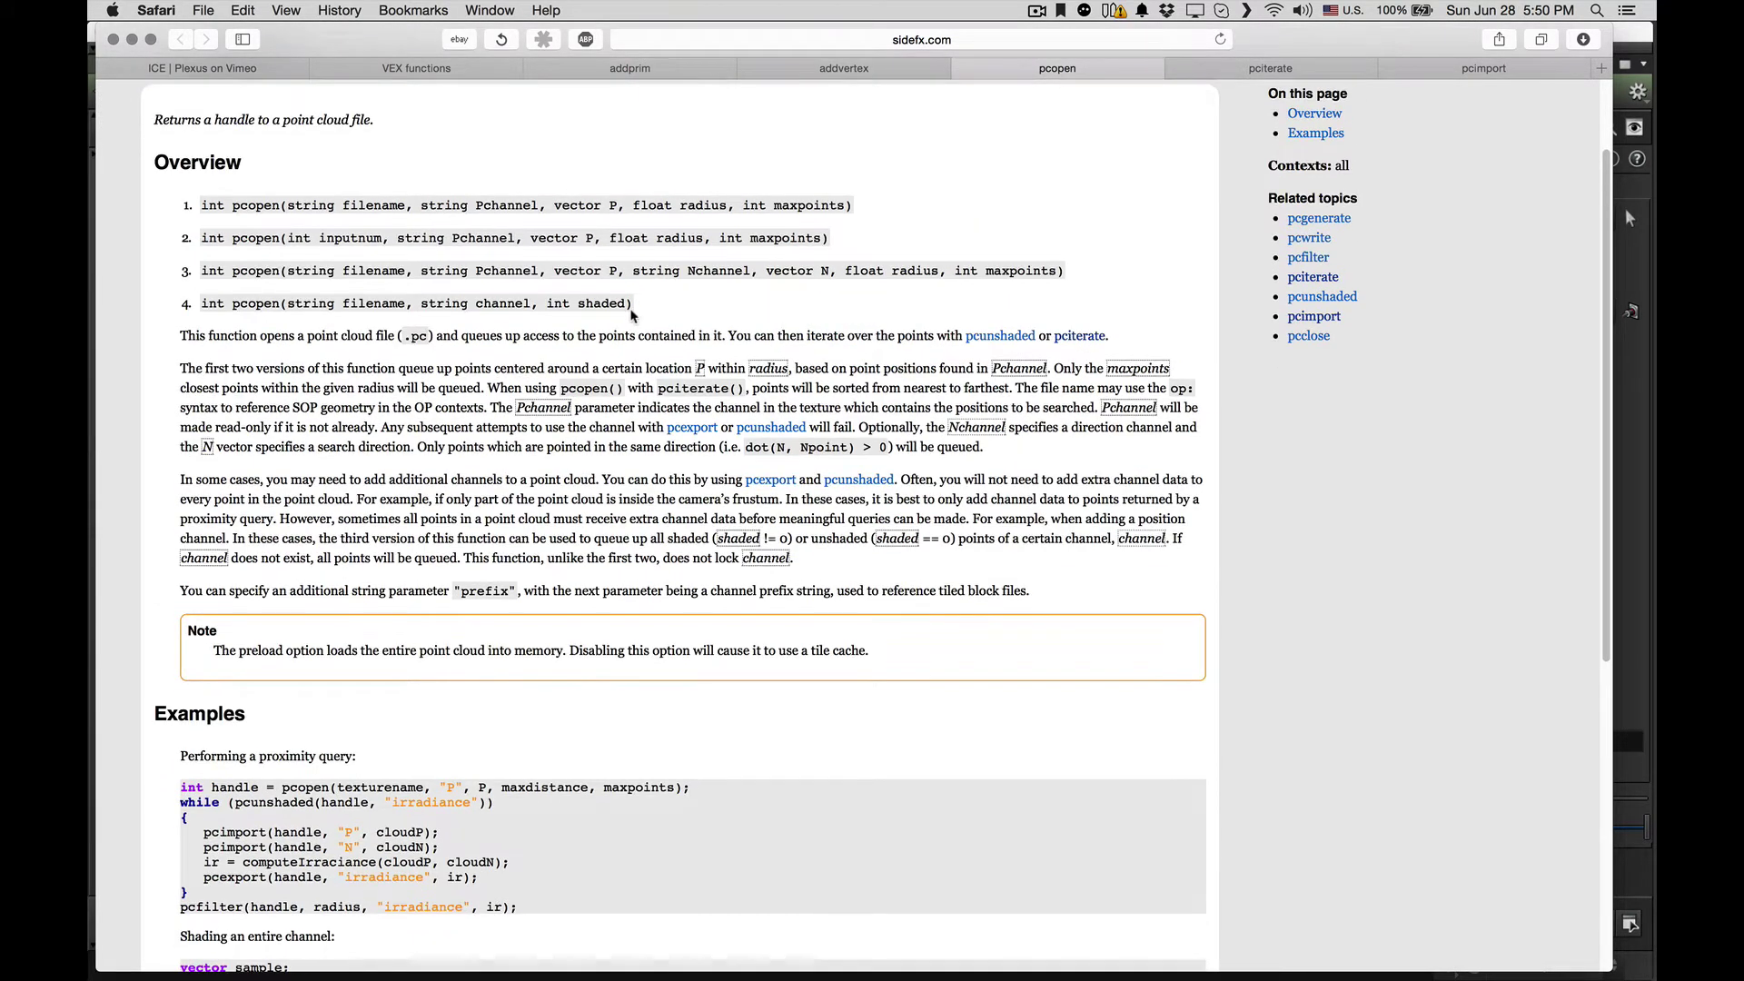
Step: Switch back to Houdini and examine pcopen's arguments 0, "P", @P, search_rad and max_points in the plex code
key("super+Tab")
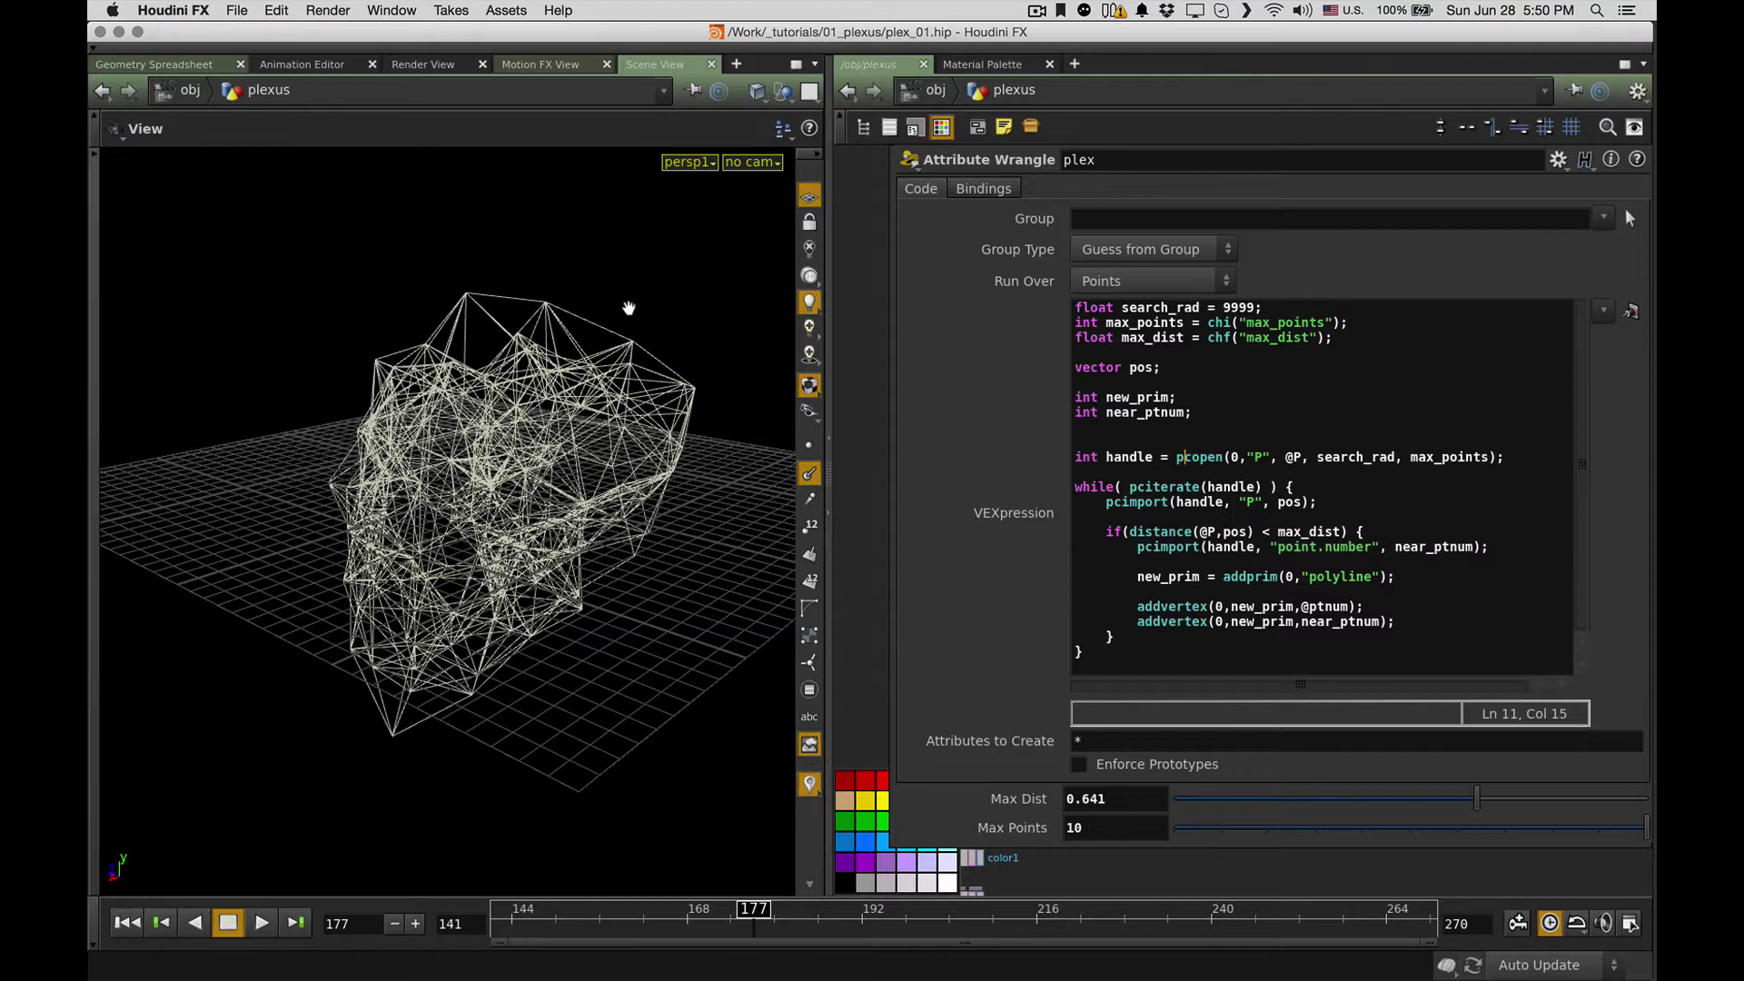
left_click(1233, 457)
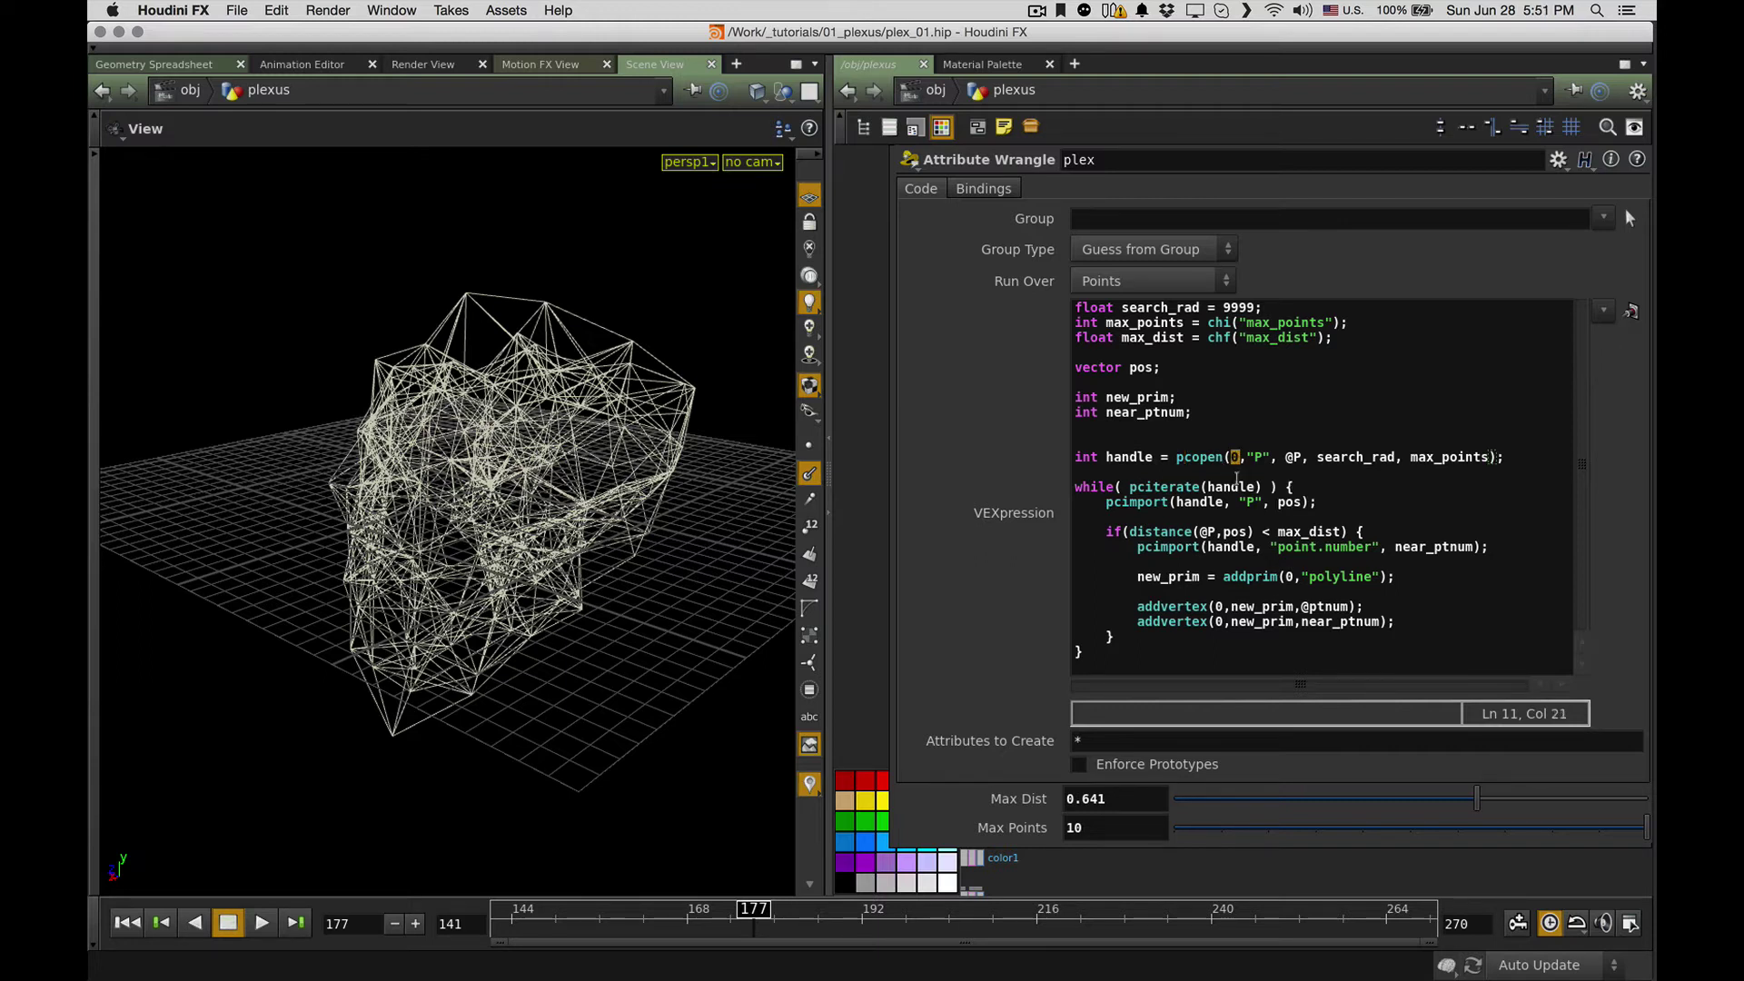
left_click_drag(1247, 456, 1269, 457)
key("Right")
key("Right")
key("Right")
key("Right")
left_click_drag(1318, 459, 1491, 460)
Step: Examine the pcimport call that reads P into pos and the if condition comparing distance(@P,pos) with max_dist
left_click(1078, 516)
left_click_drag(1106, 501, 1223, 502)
left_click(1252, 501)
left_click_drag(1279, 502, 1300, 505)
left_click(1143, 545)
left_click(1233, 532)
double_click(1234, 532)
left_click(1202, 532)
left_click(1159, 552)
left_click_drag(1280, 548, 1367, 547)
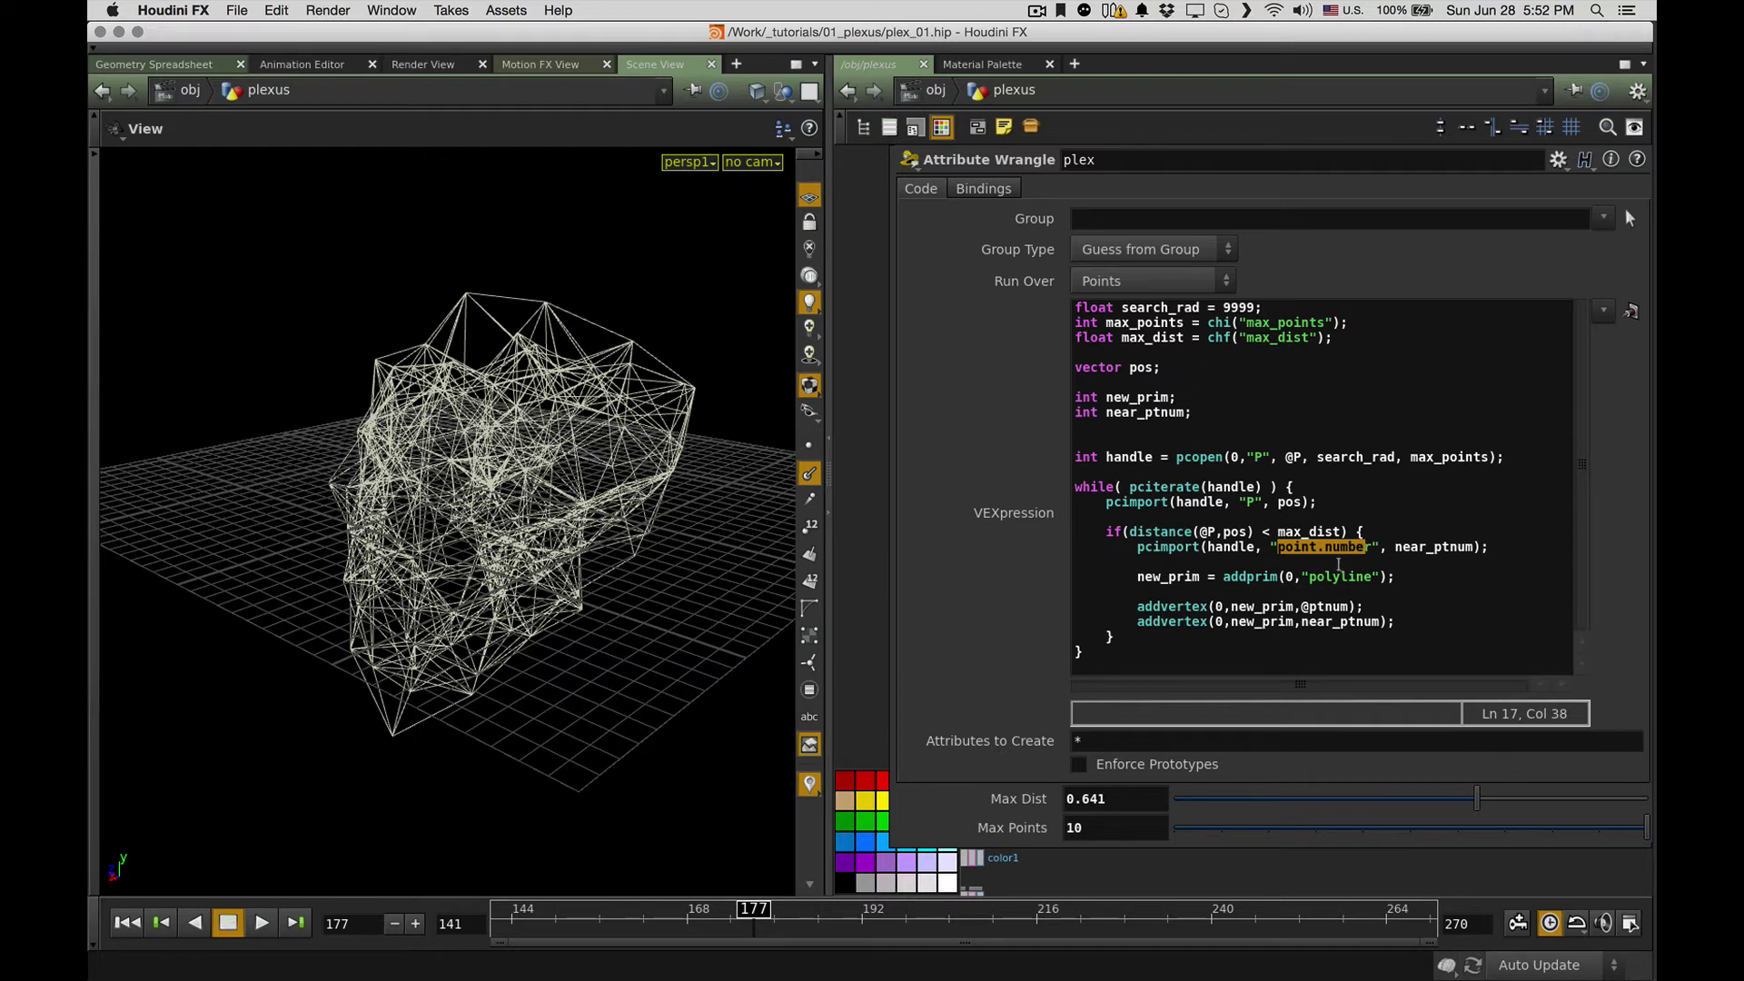
left_click_drag(1403, 548, 1475, 548)
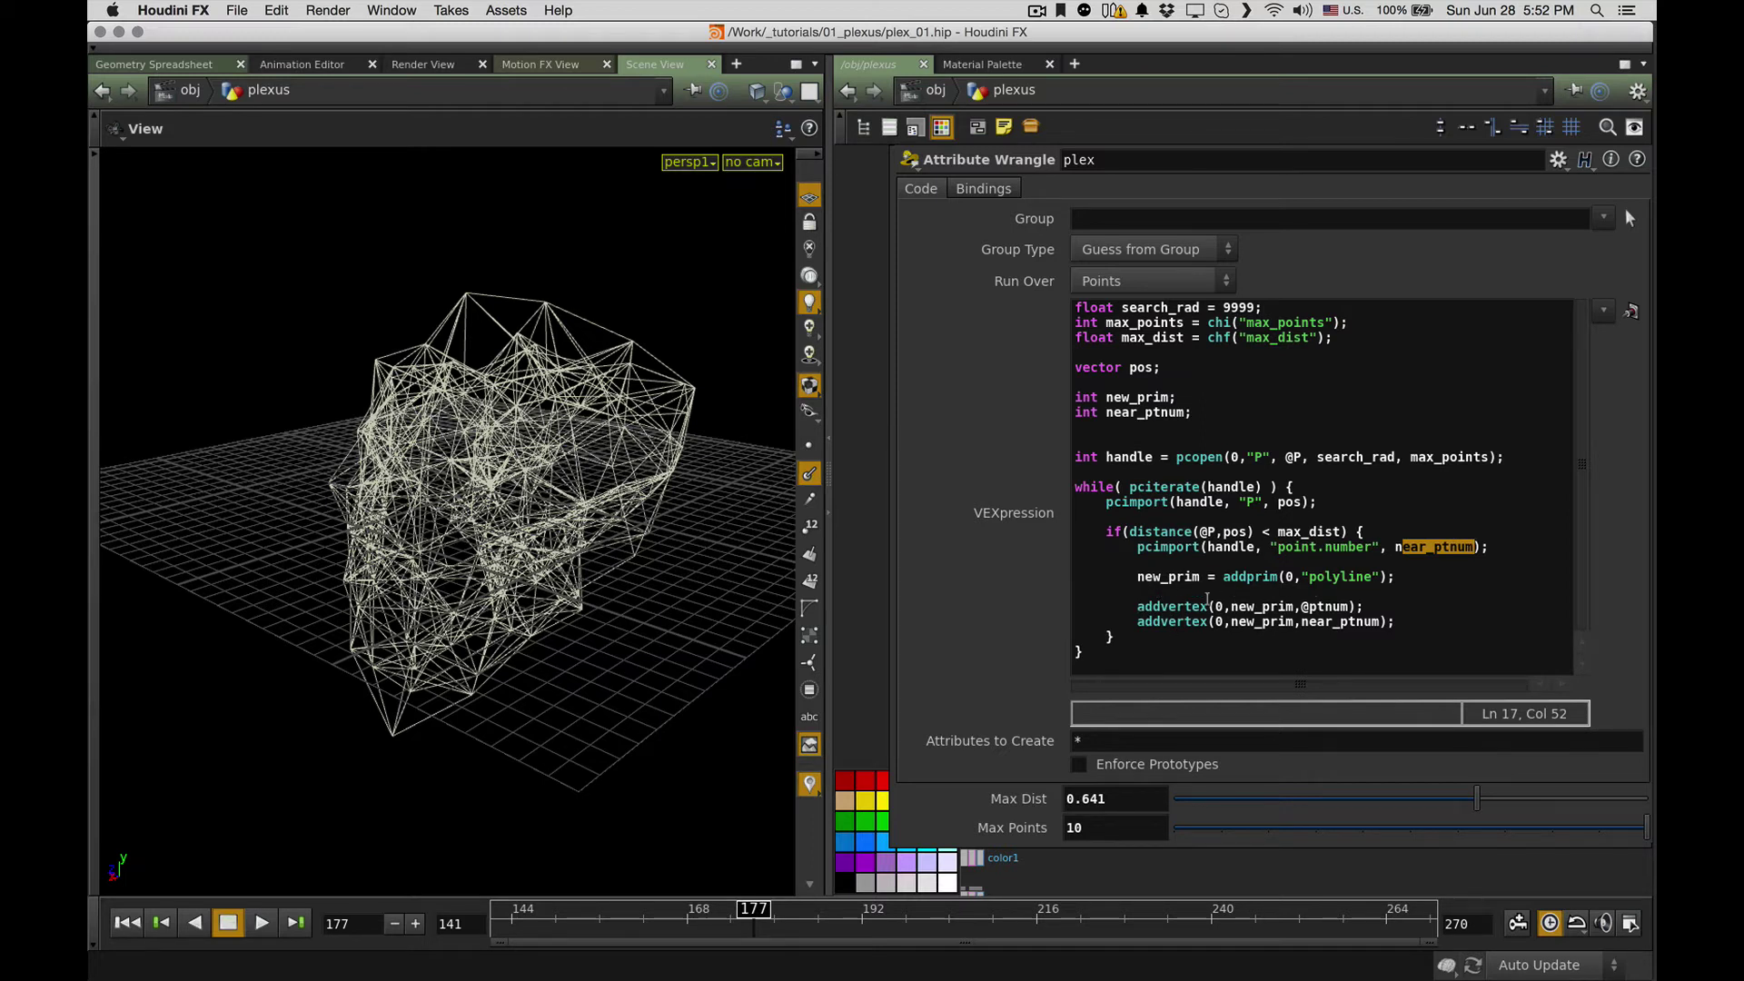
left_click_drag(1303, 607, 1378, 625)
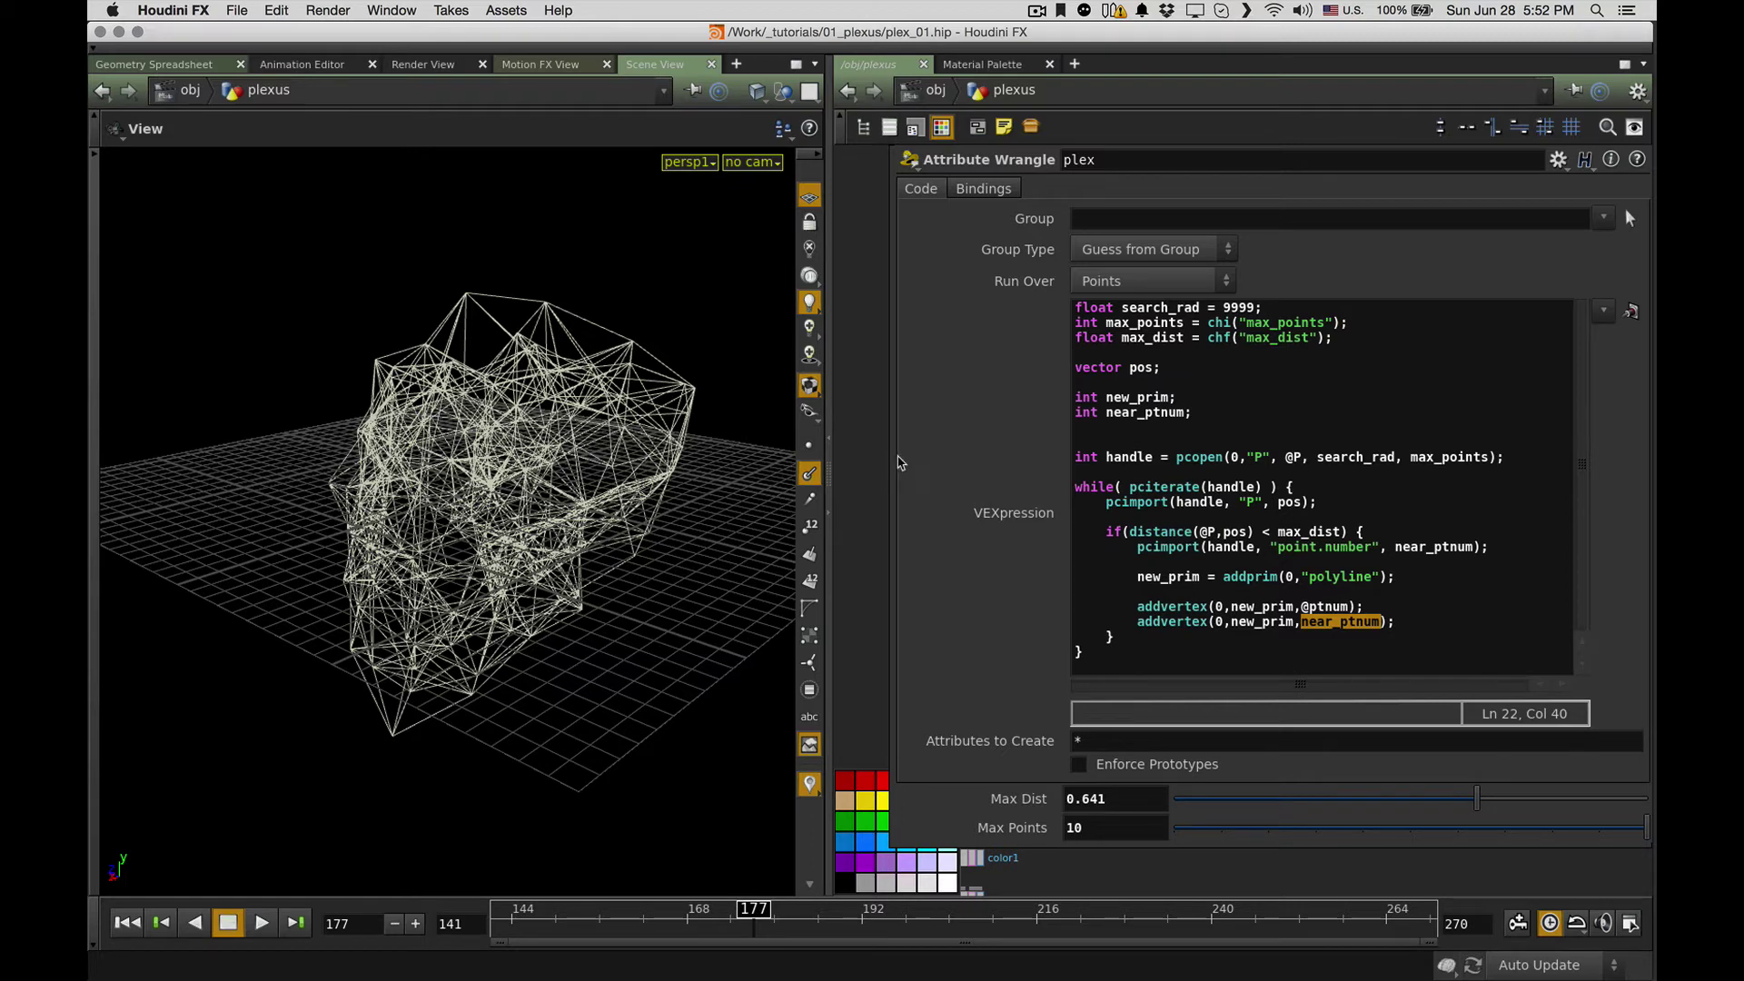
Step: Narrow the parameter area to reveal the node network, and play the animation from the first frame
left_click_drag(890, 451, 1061, 452)
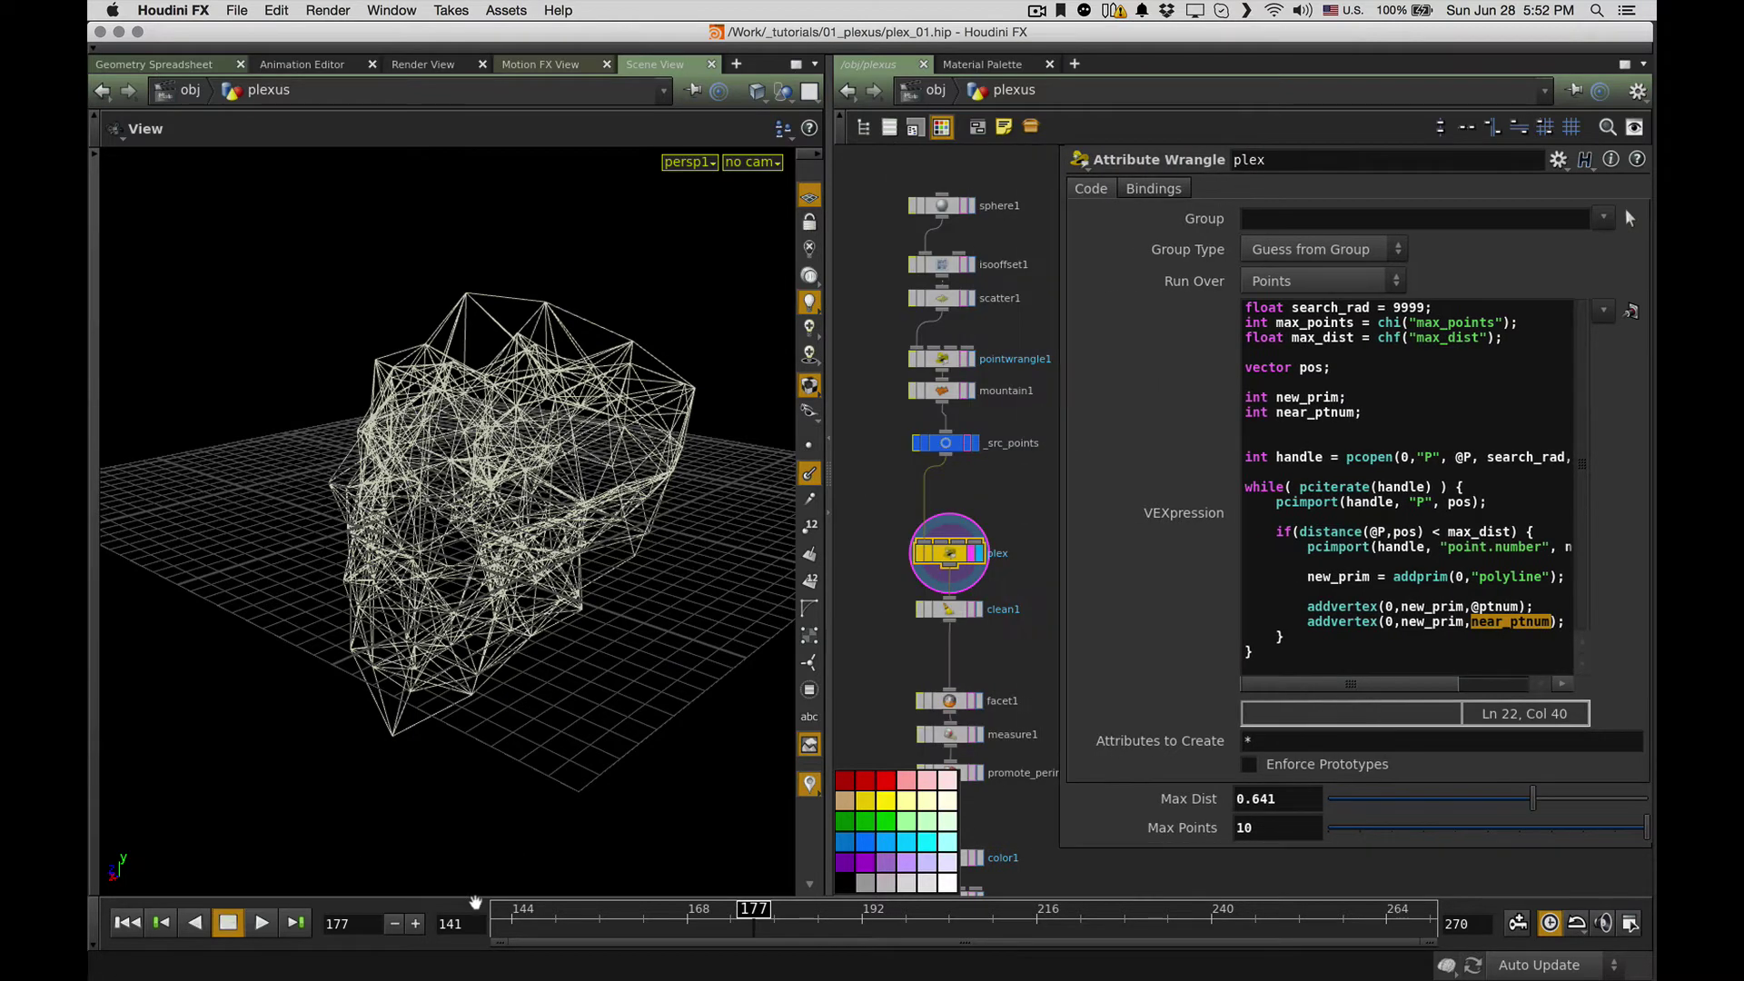
left_click(127, 923)
left_click(261, 923)
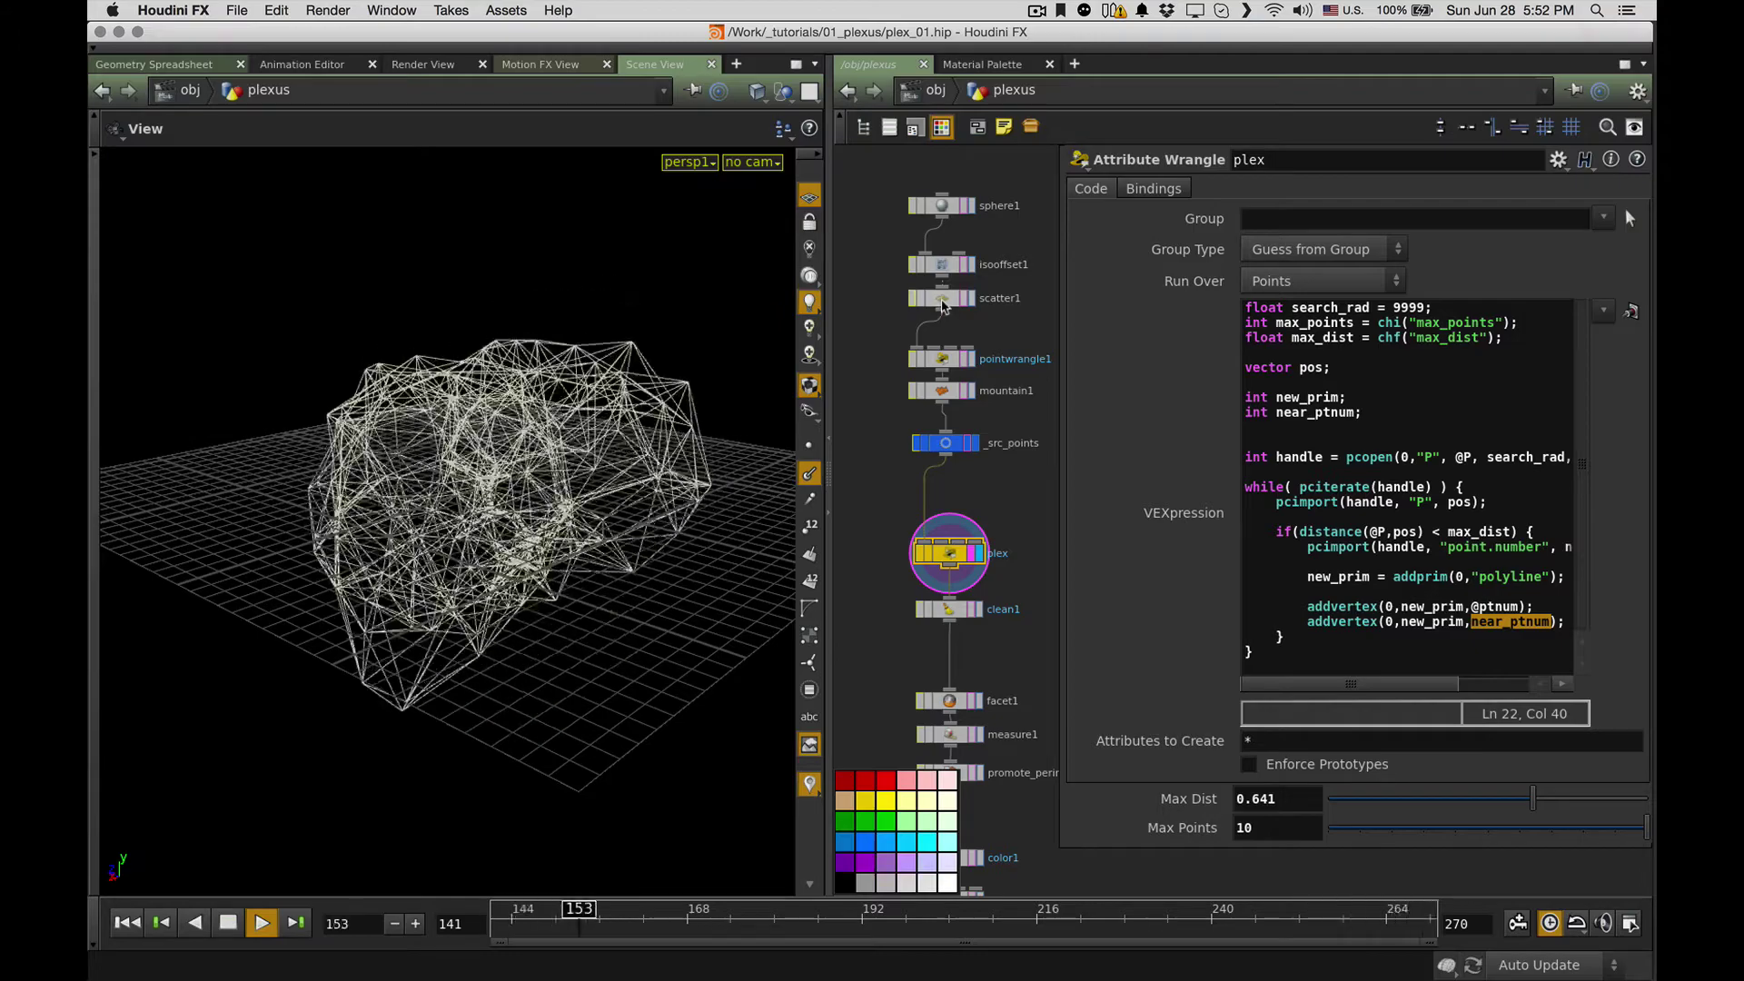
Step: Try denser point counts on scatter1 by setting Force Total Count to 500 and 5000 during playback
left_click(942, 305)
left_click(1253, 369)
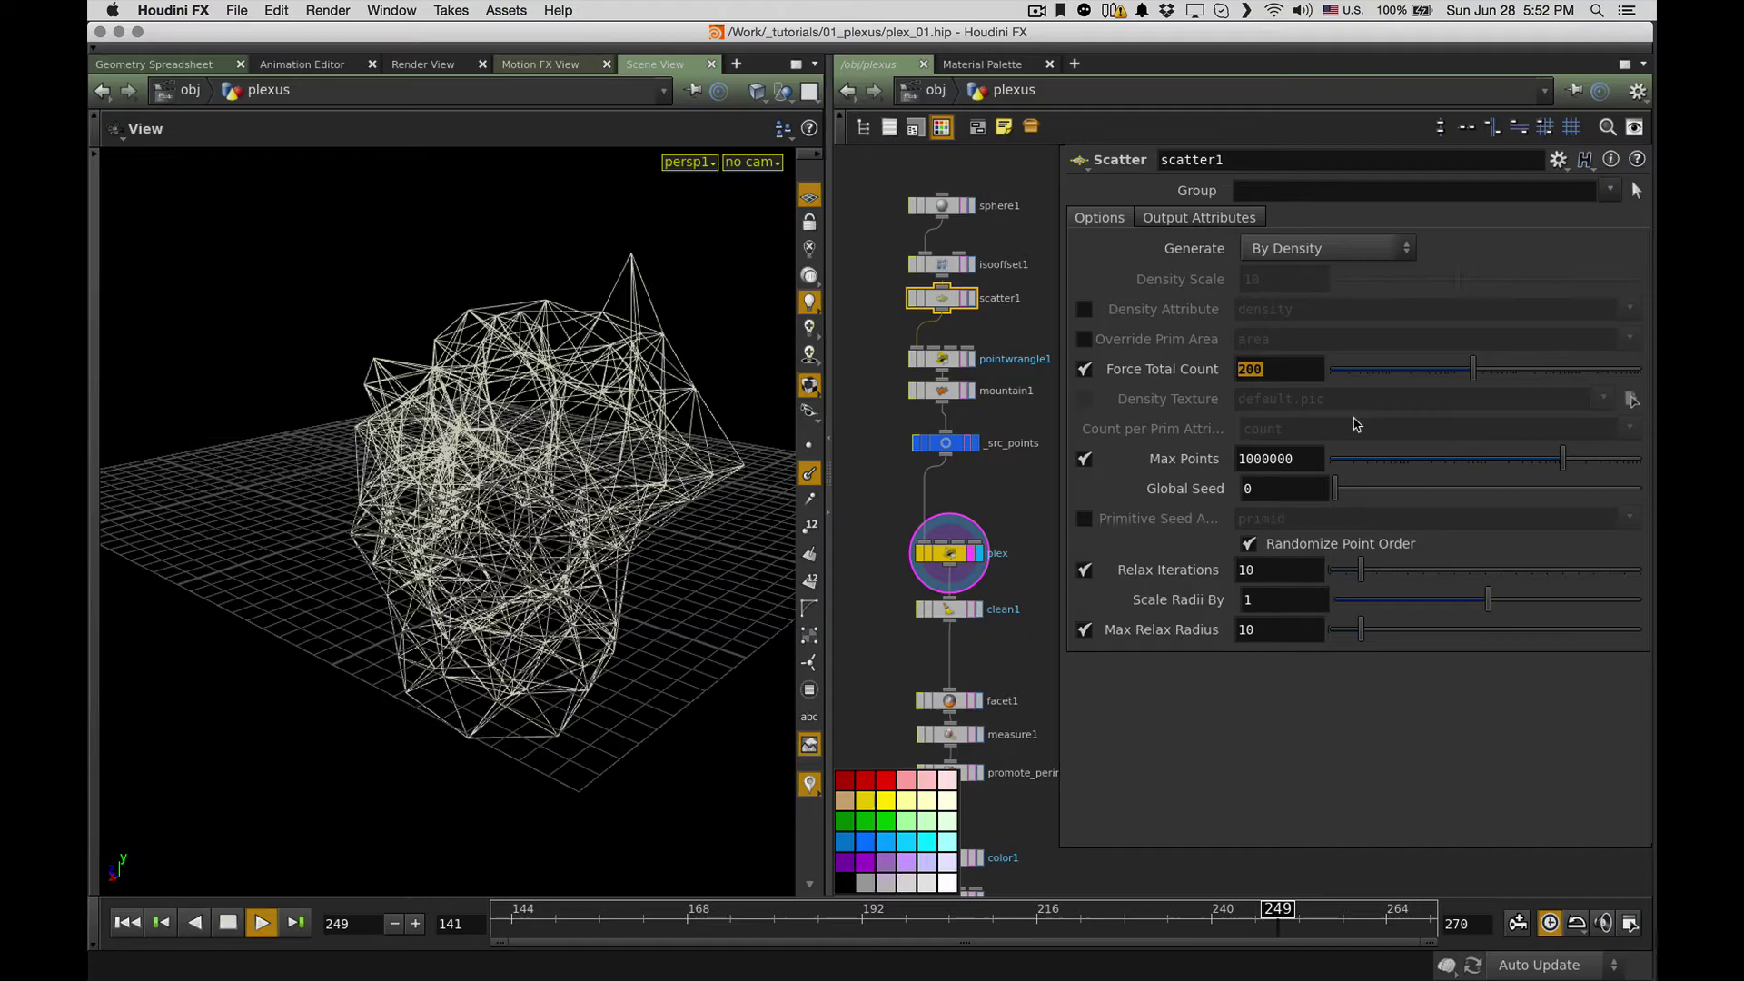
type("500")
key("Return")
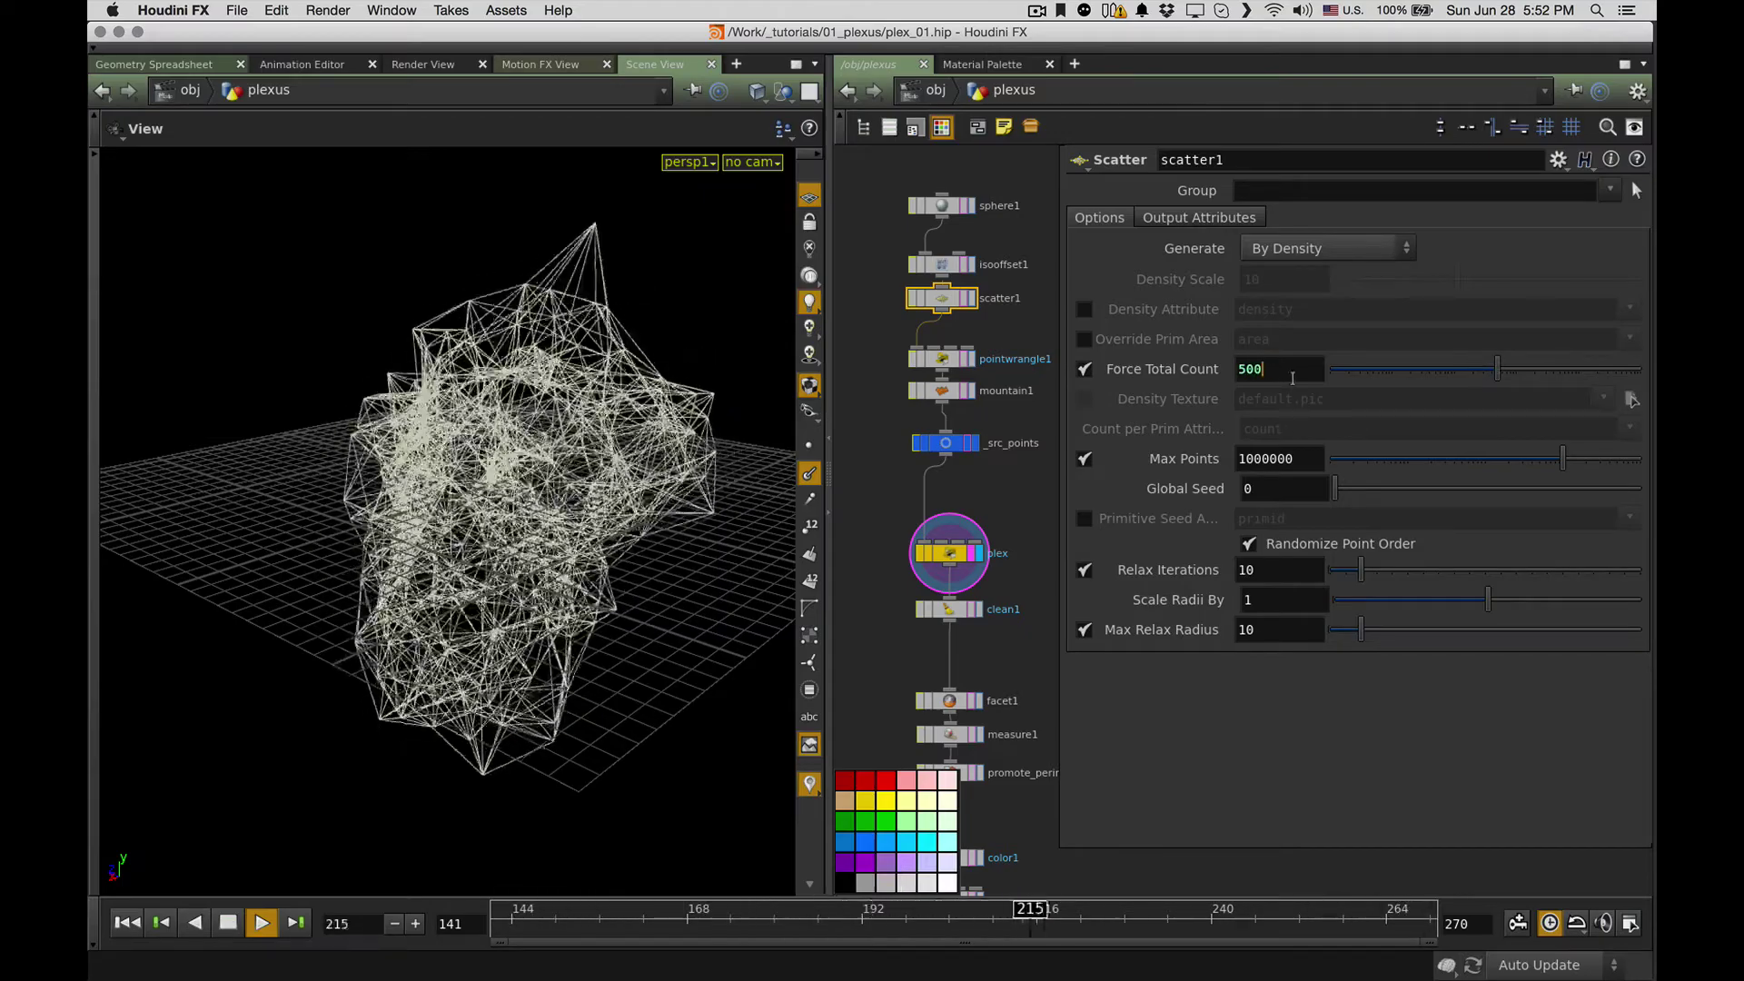
left_click(1292, 369)
type("0")
key("Return")
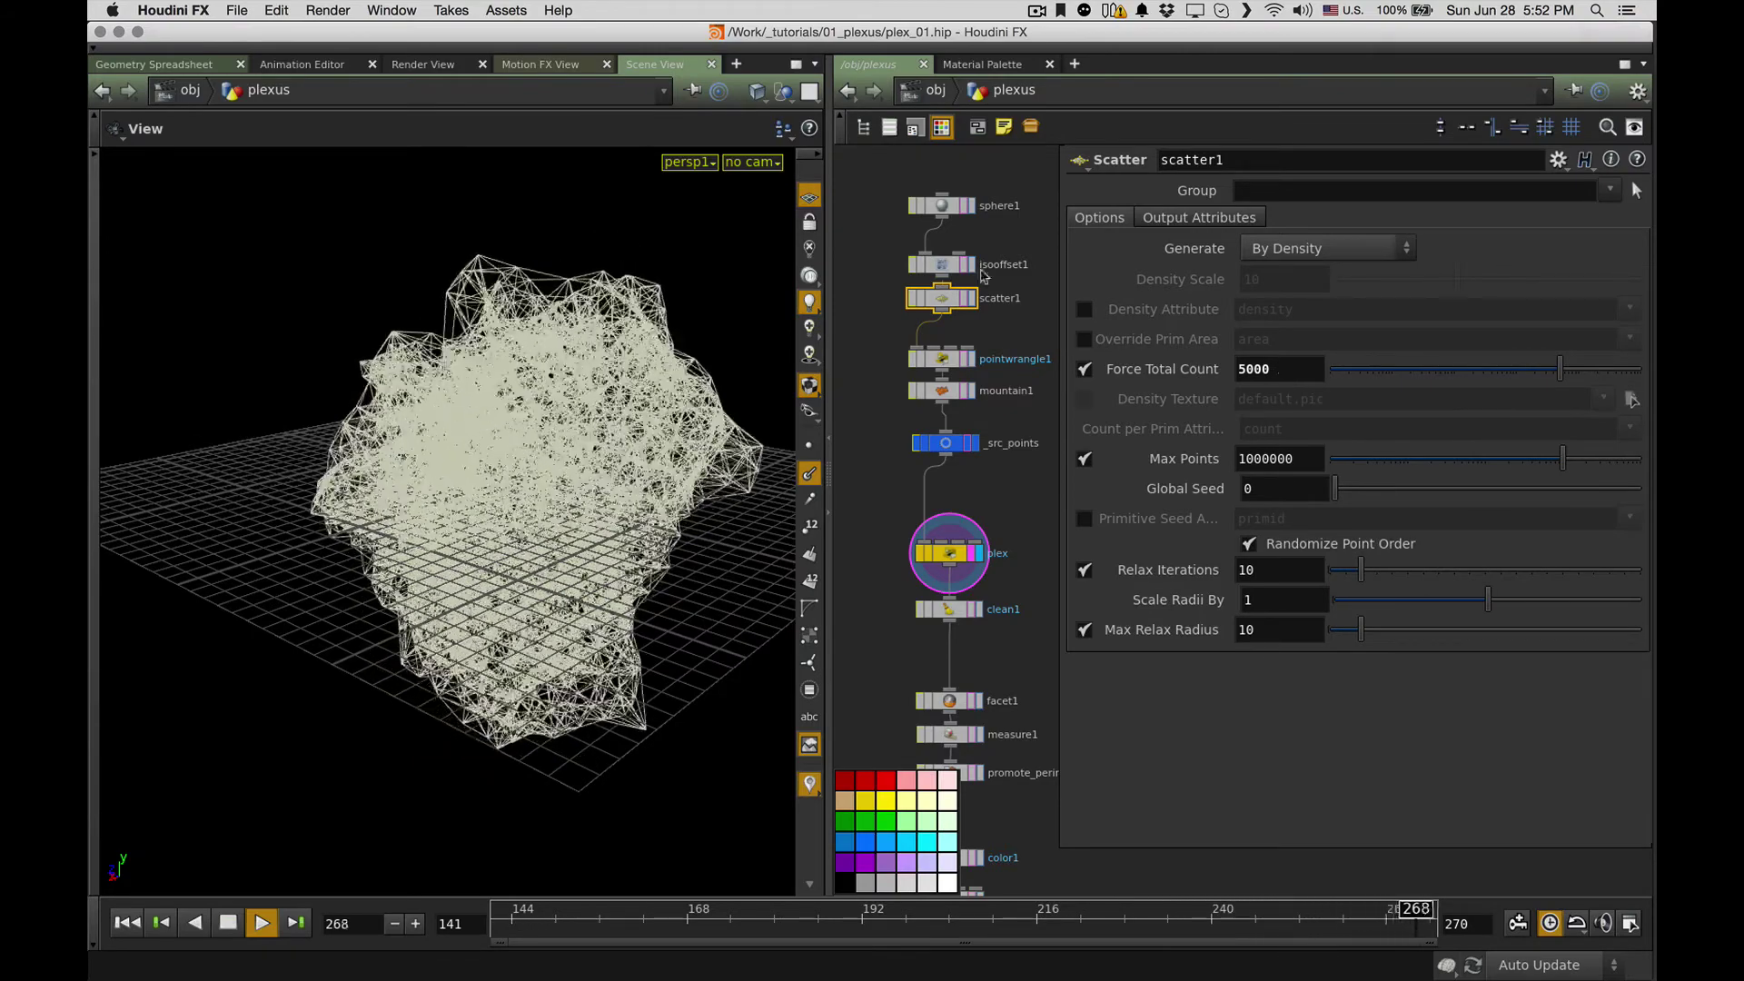
Step: Set scatter1's Force Total Count to 100 and stop the playback
left_click(1291, 372)
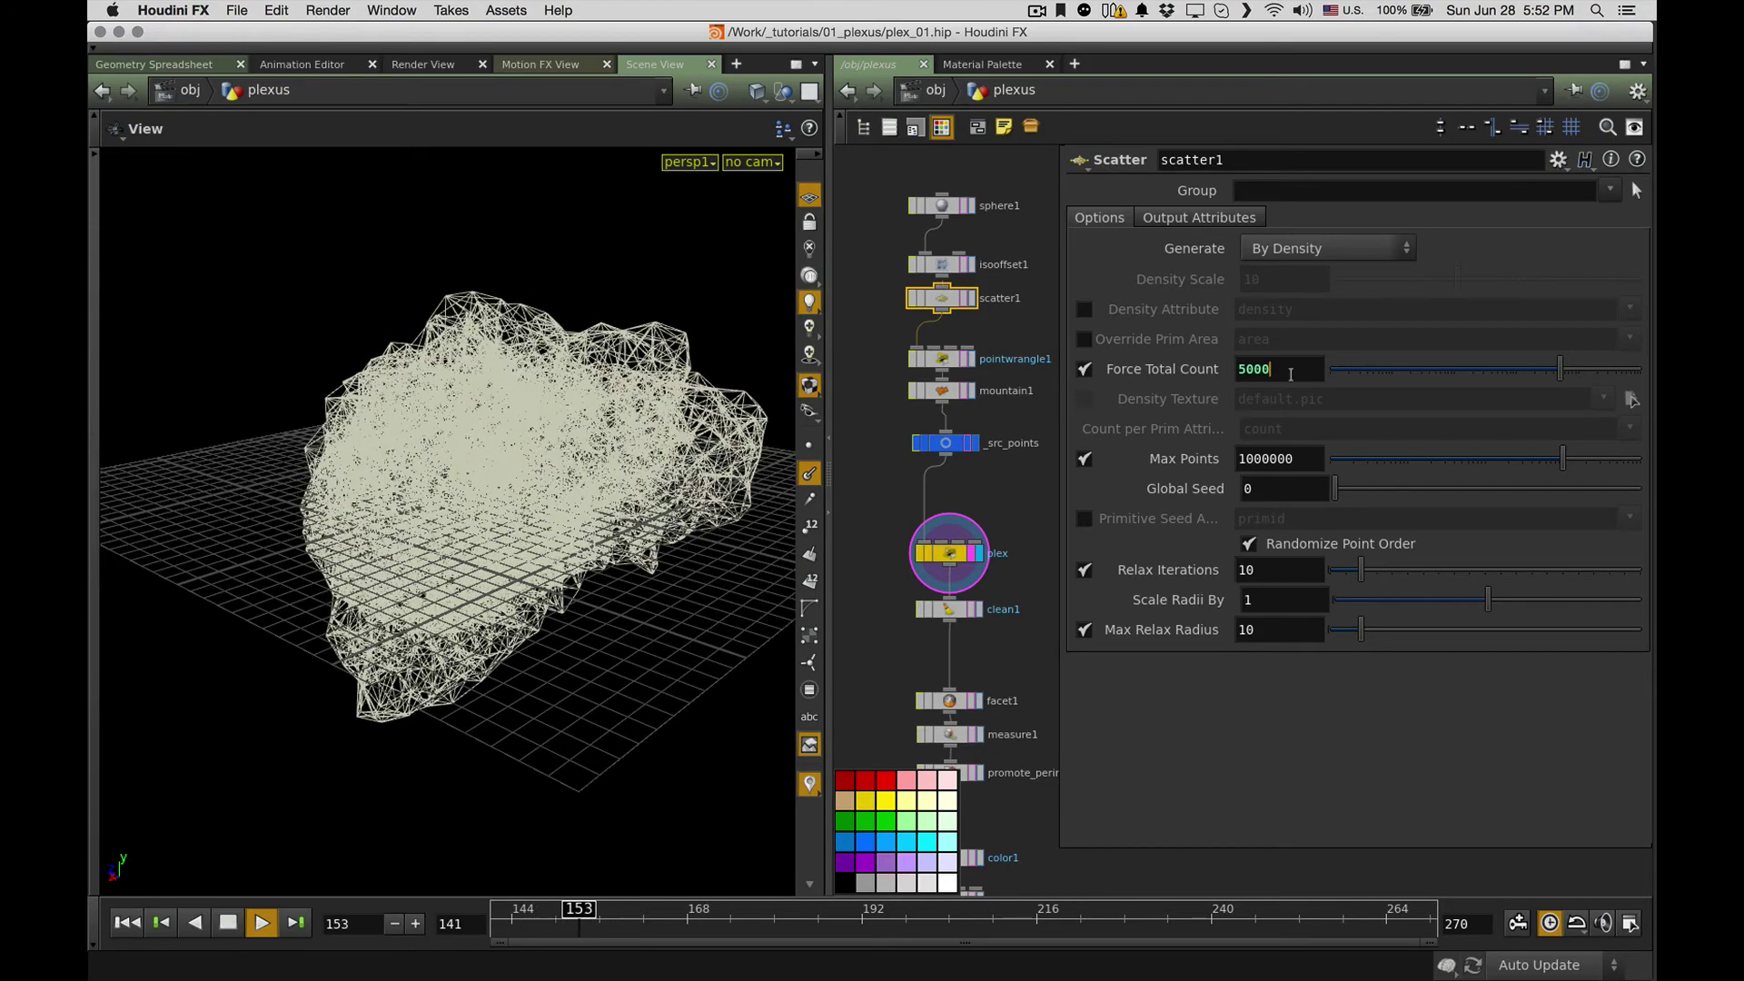
key("BackSpace")
key("BackSpace")
key("BackSpace")
key("BackSpace")
type("100")
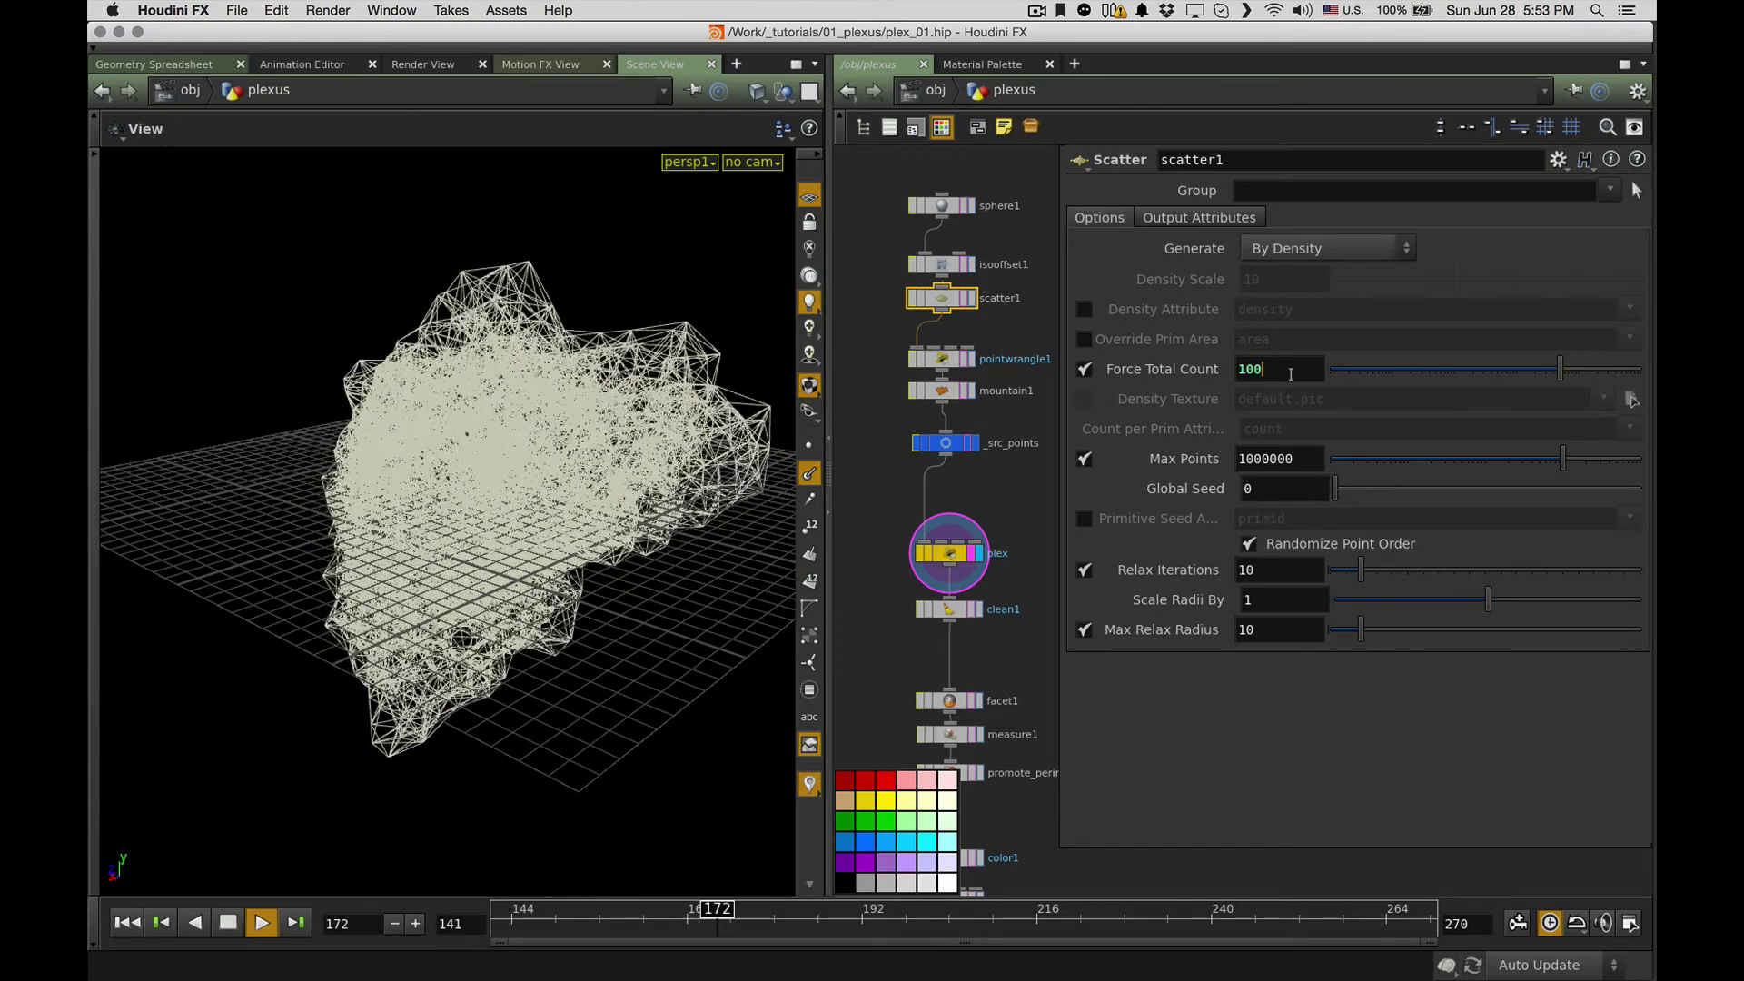
key("Return")
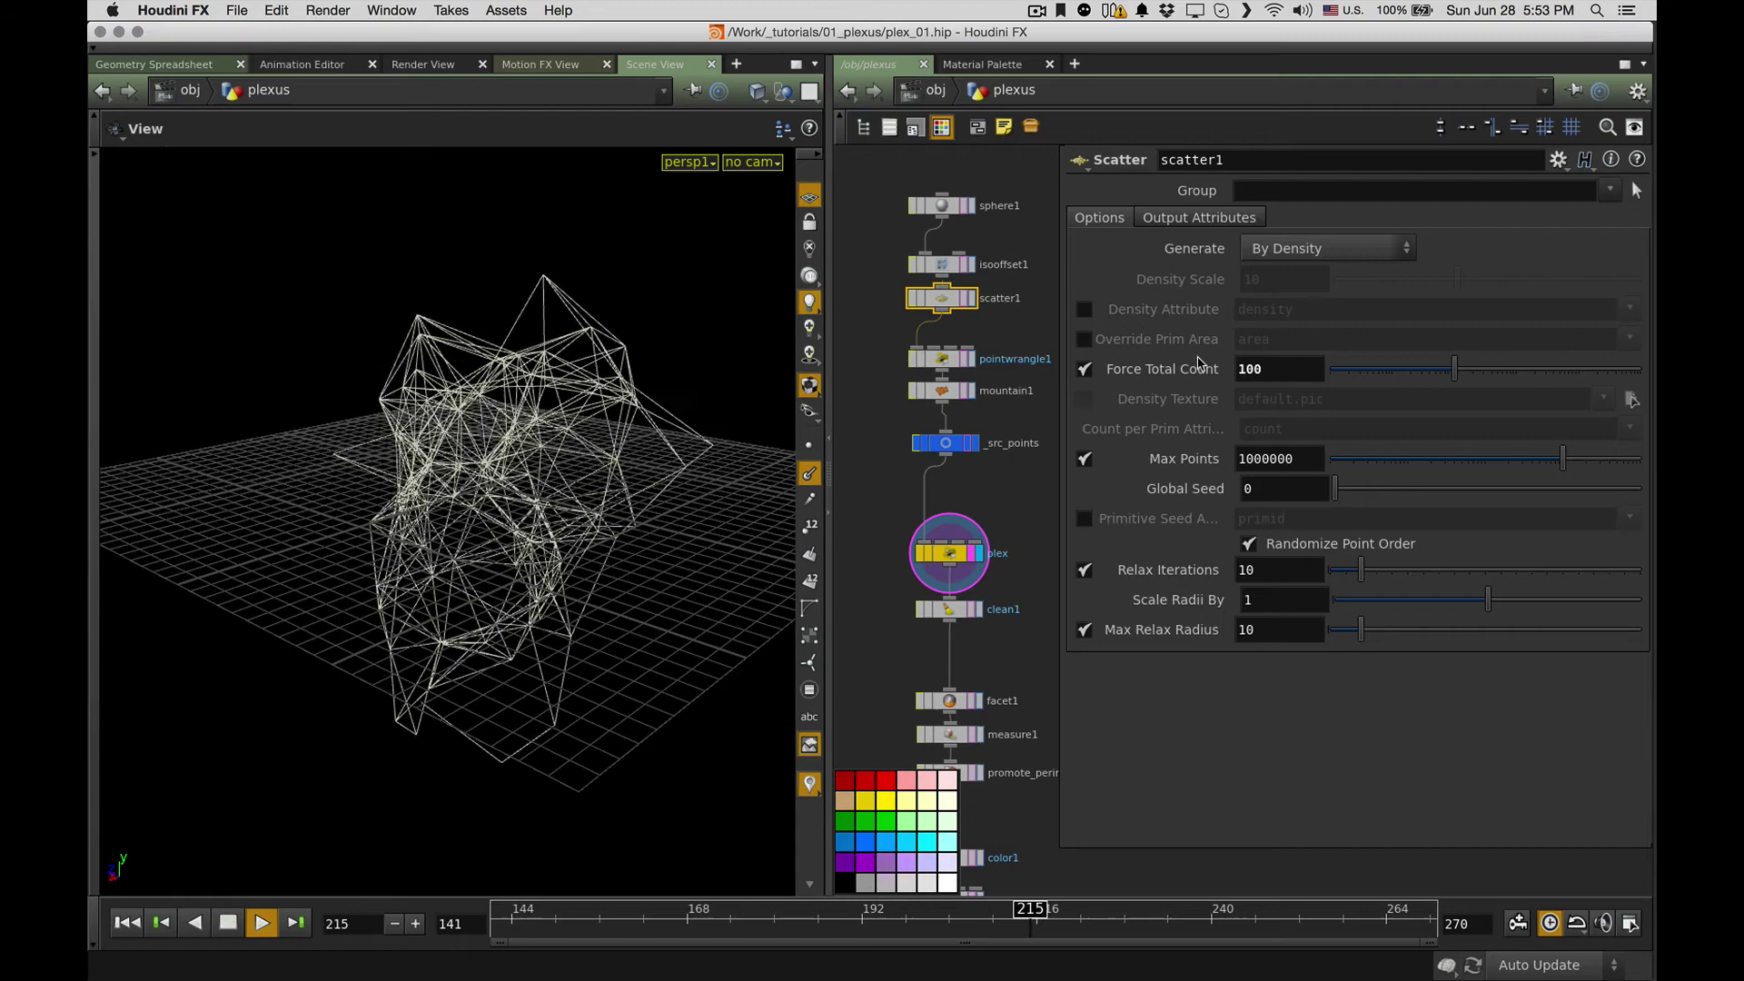
left_click(227, 923)
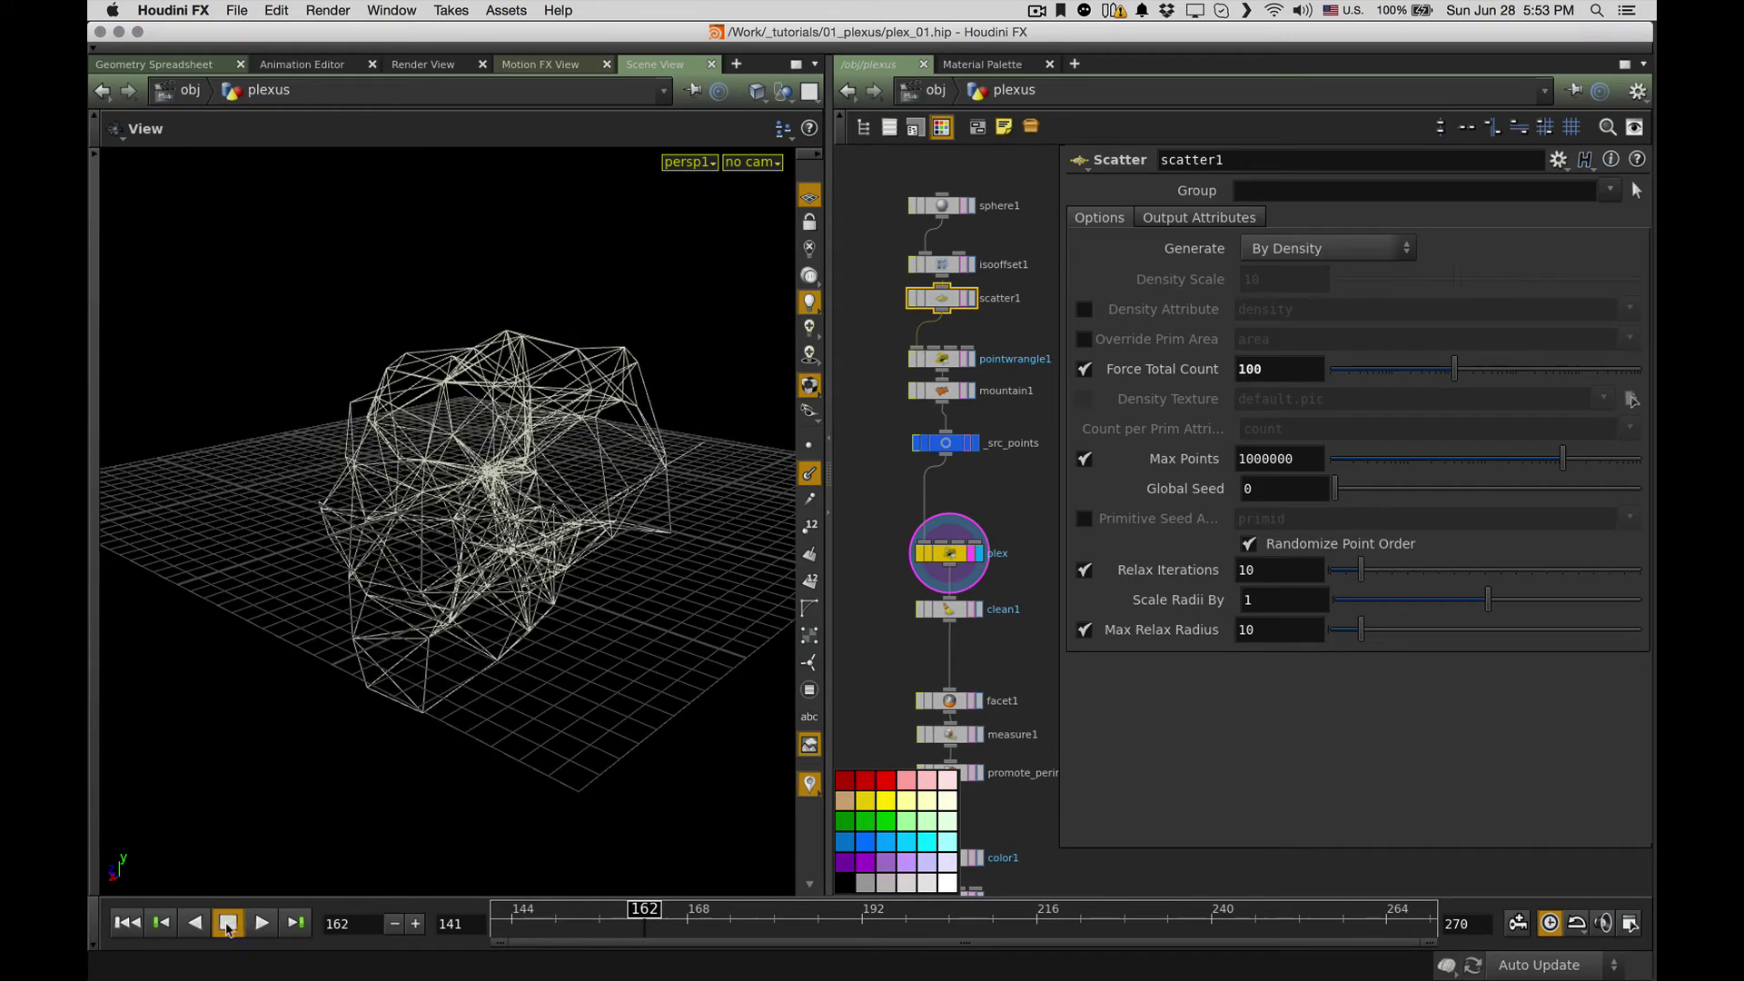
Step: Show primitive numbers in the viewport and inspect the plex node's individual lines up close
middle_click_drag(876, 612, 886, 472)
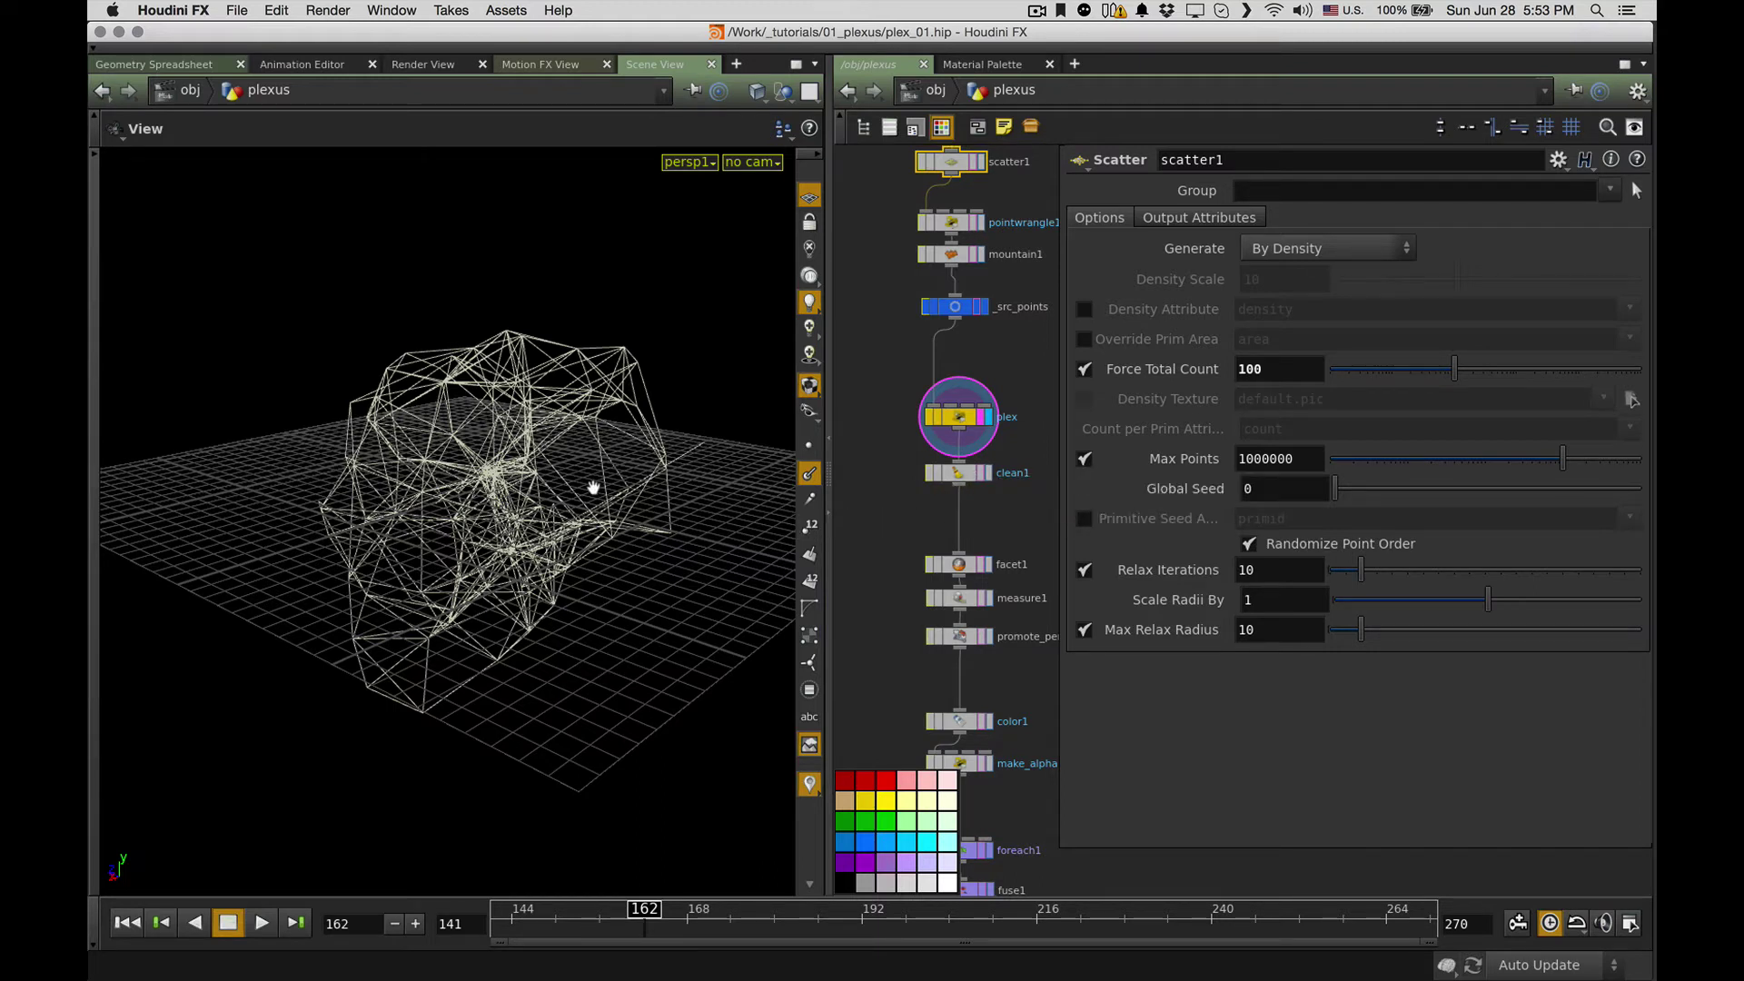
left_click_drag(630, 525, 455, 514)
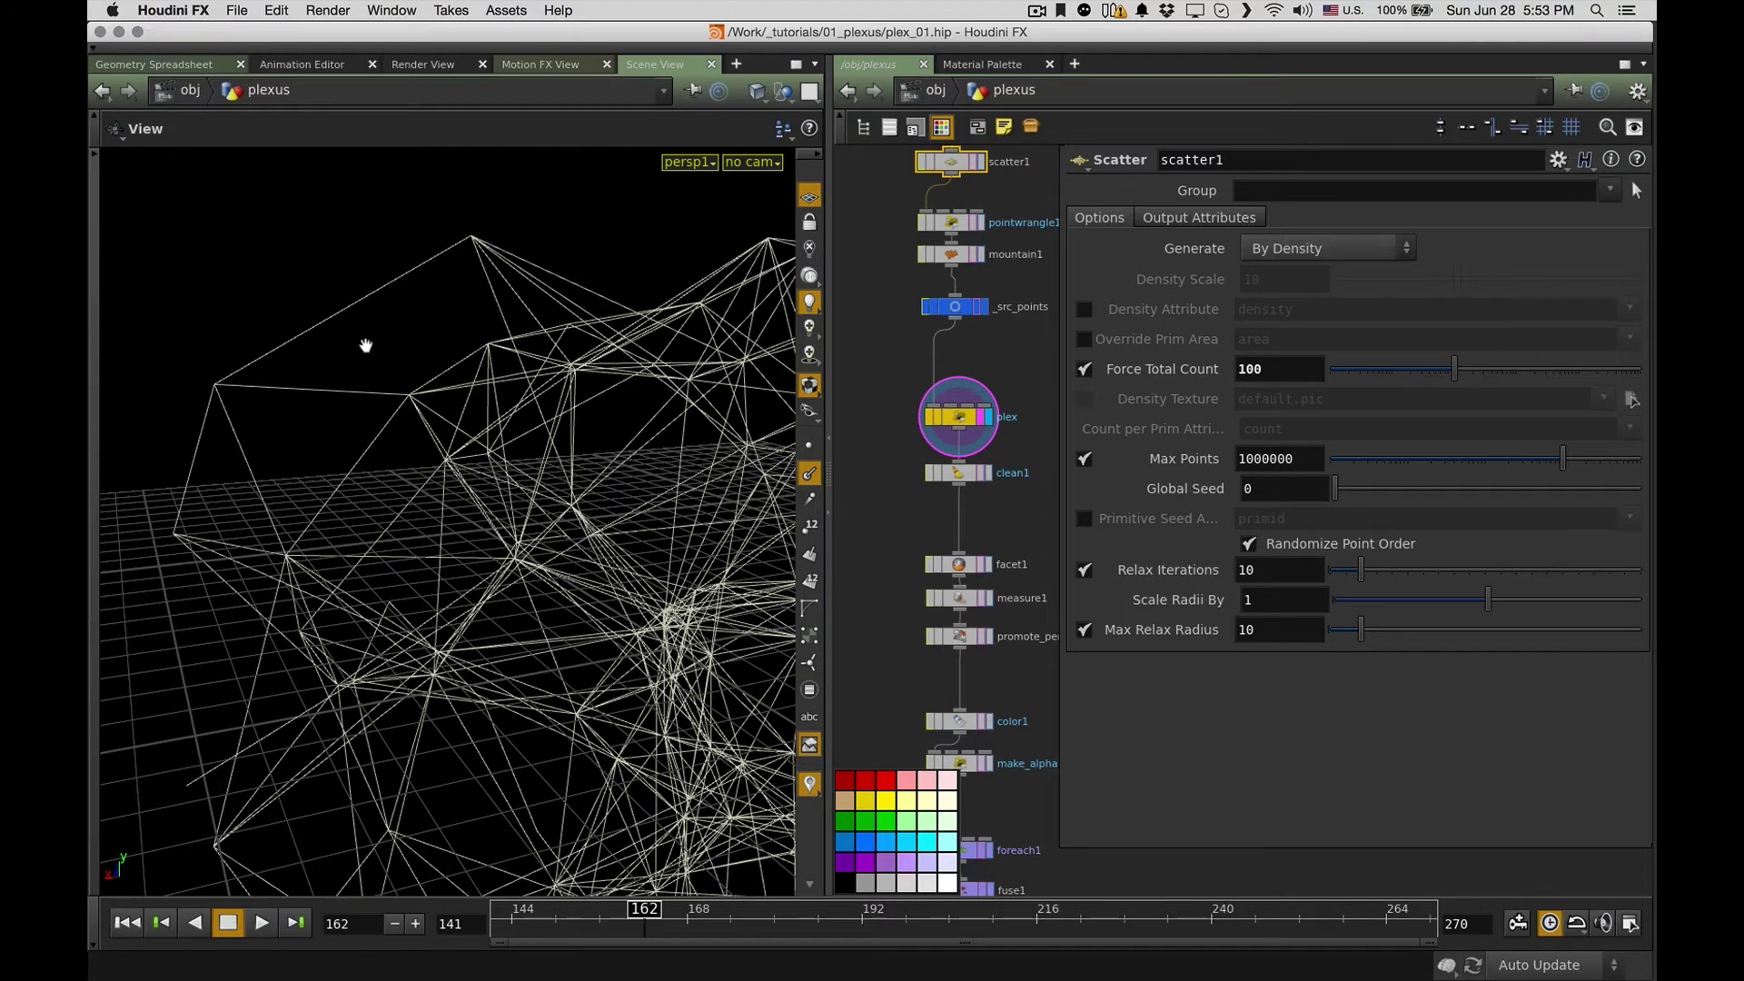
left_click_drag(366, 343, 388, 381)
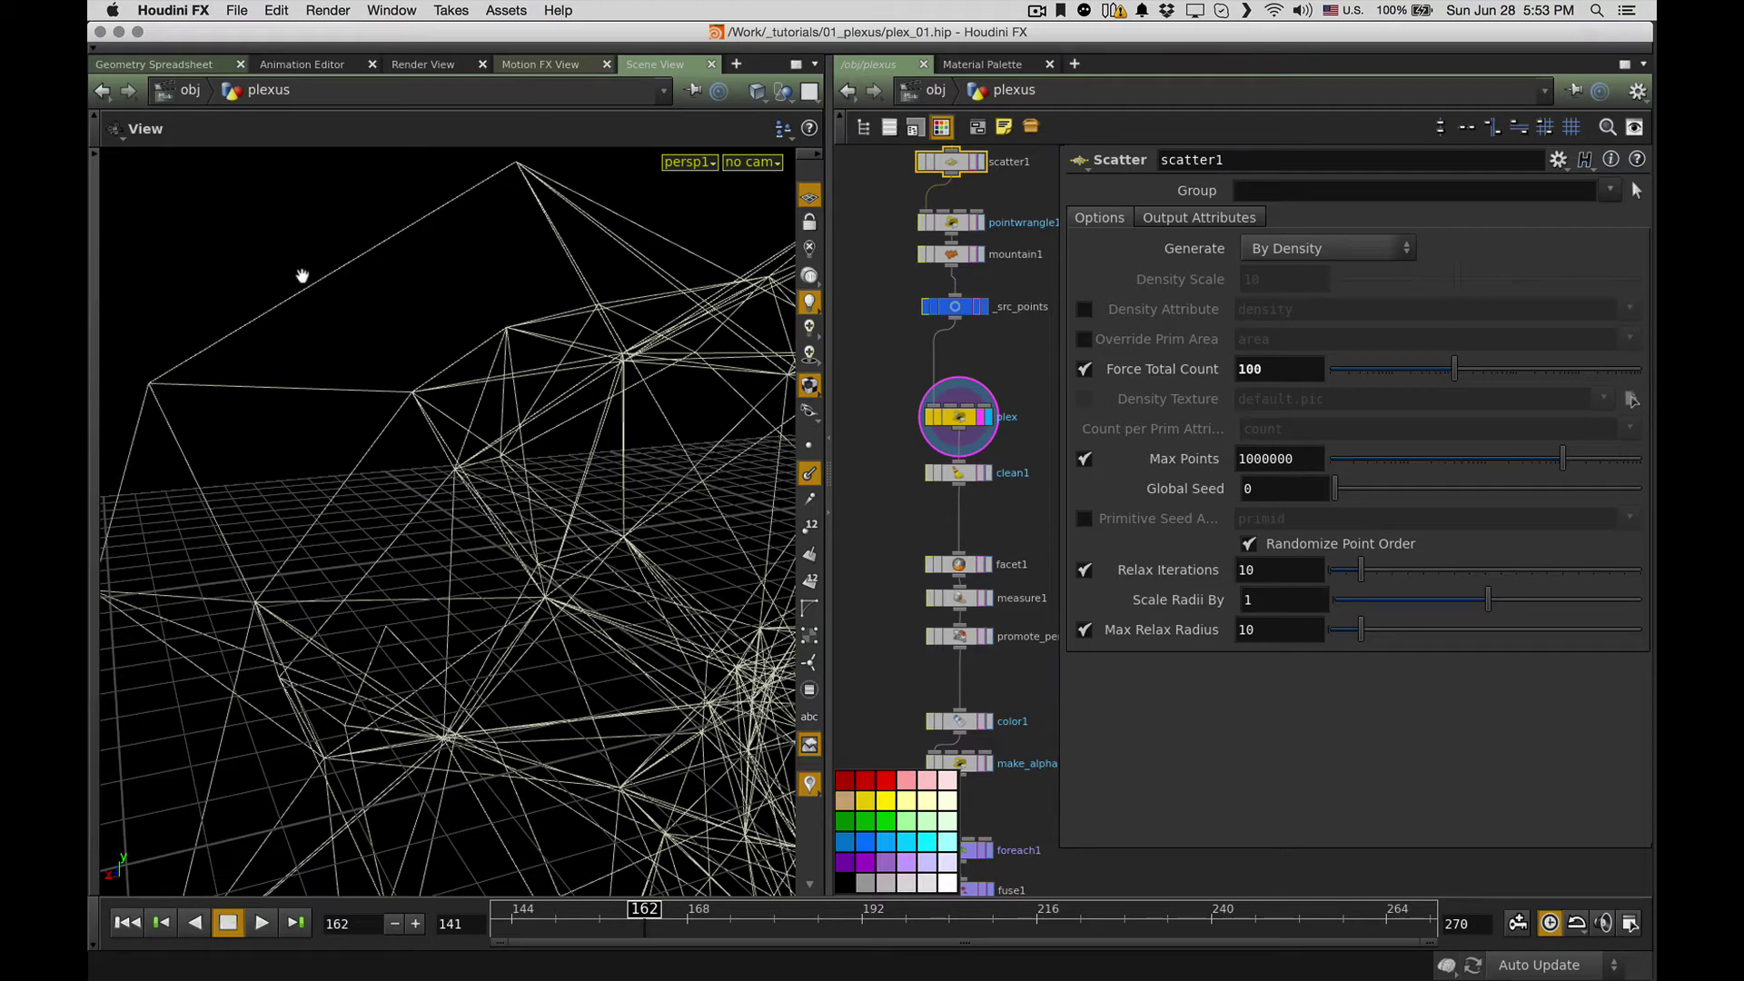
left_click(810, 579)
scroll(326, 345, "up", 3)
left_click_drag(326, 345, 467, 381)
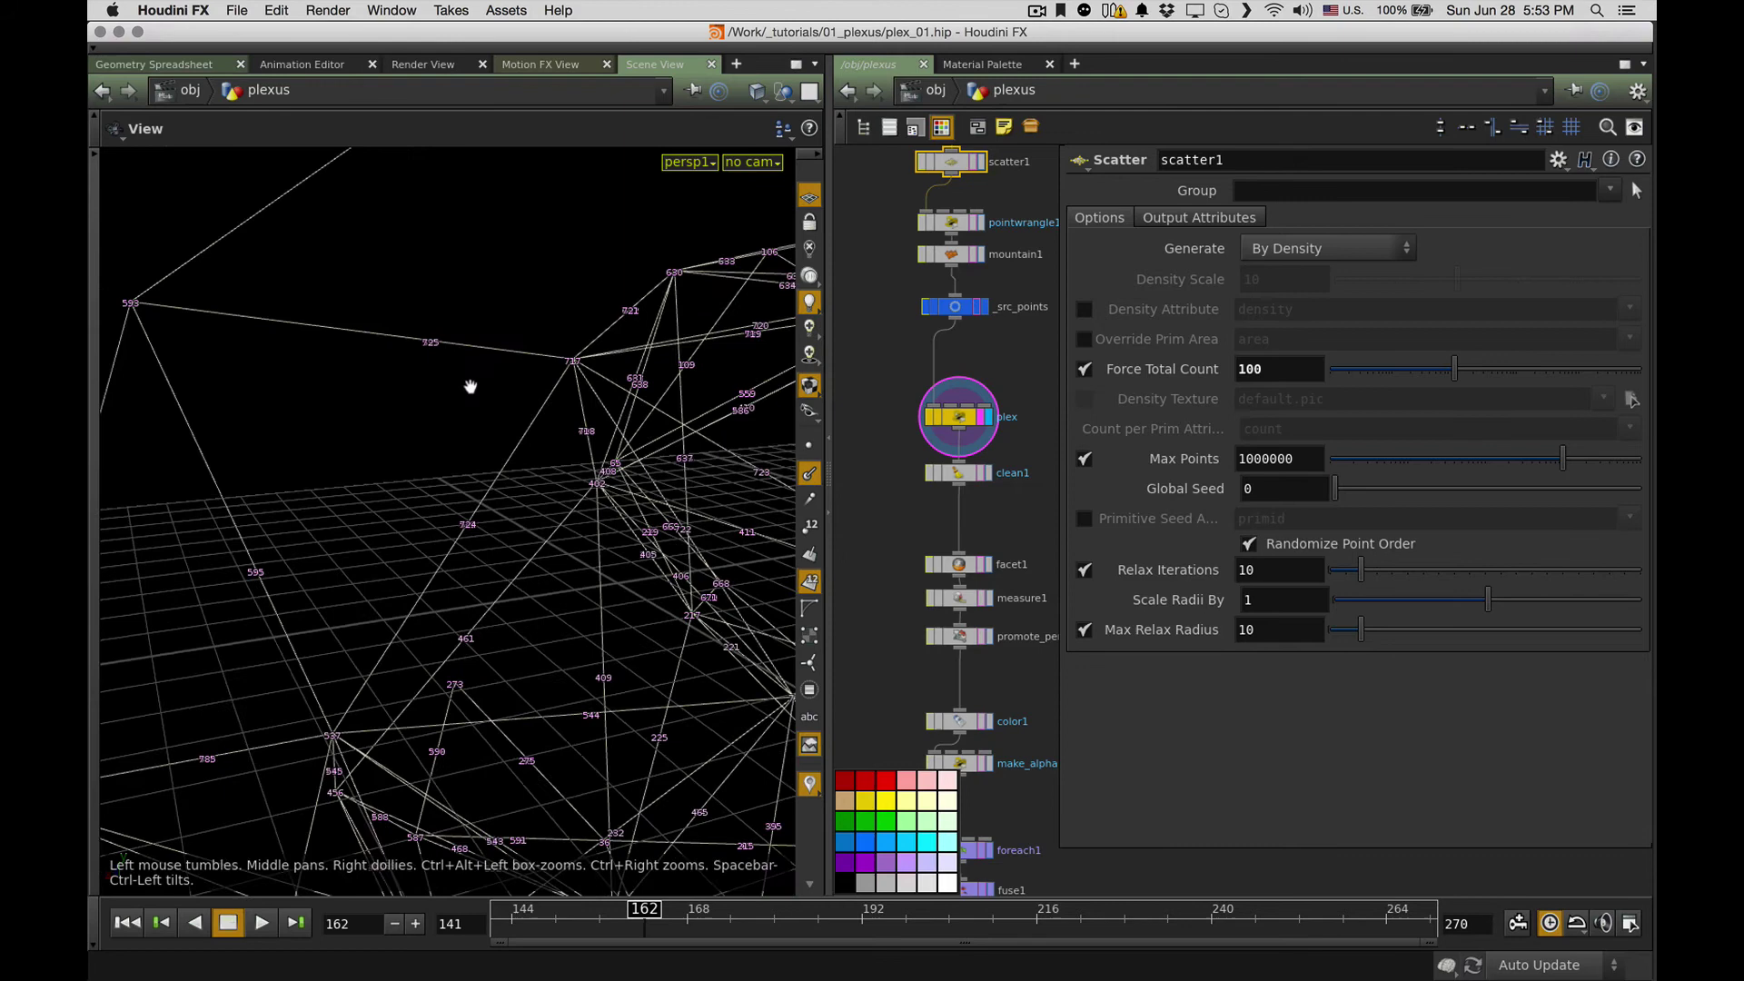
scroll(426, 369, "up", 5)
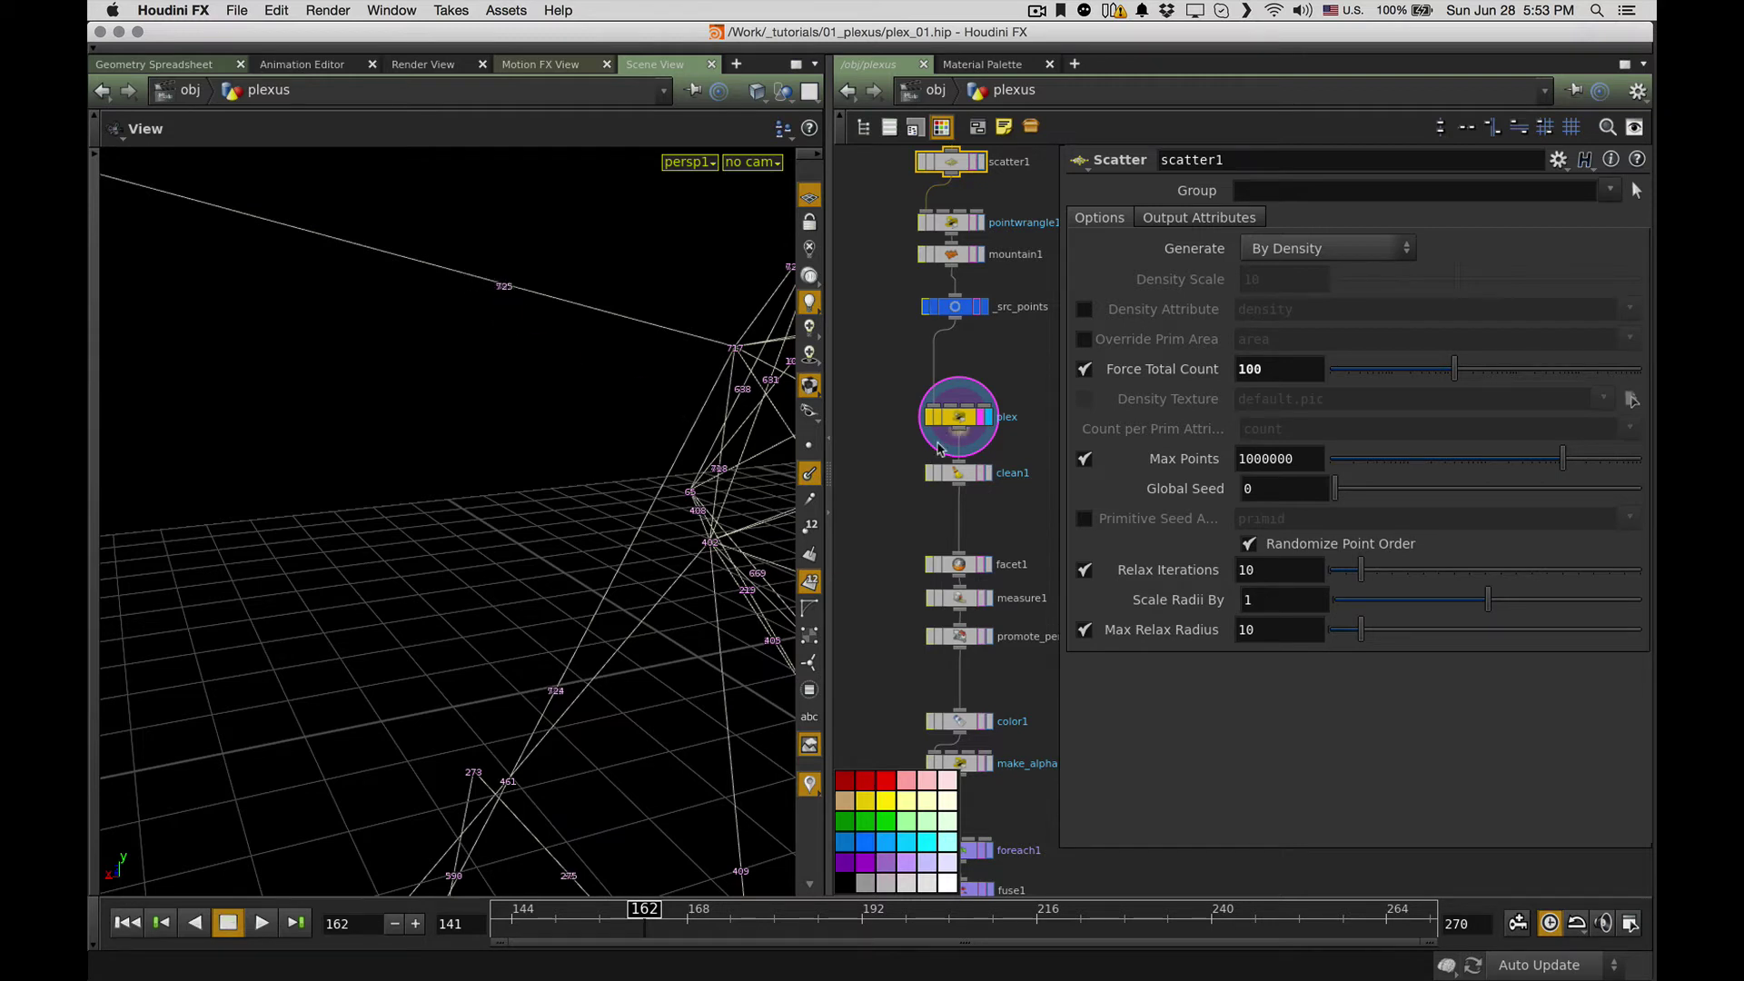
Step: Display the clean1 node, inspect its parameters and numbered lines, and turn the primitive numbers back off
left_click(987, 473)
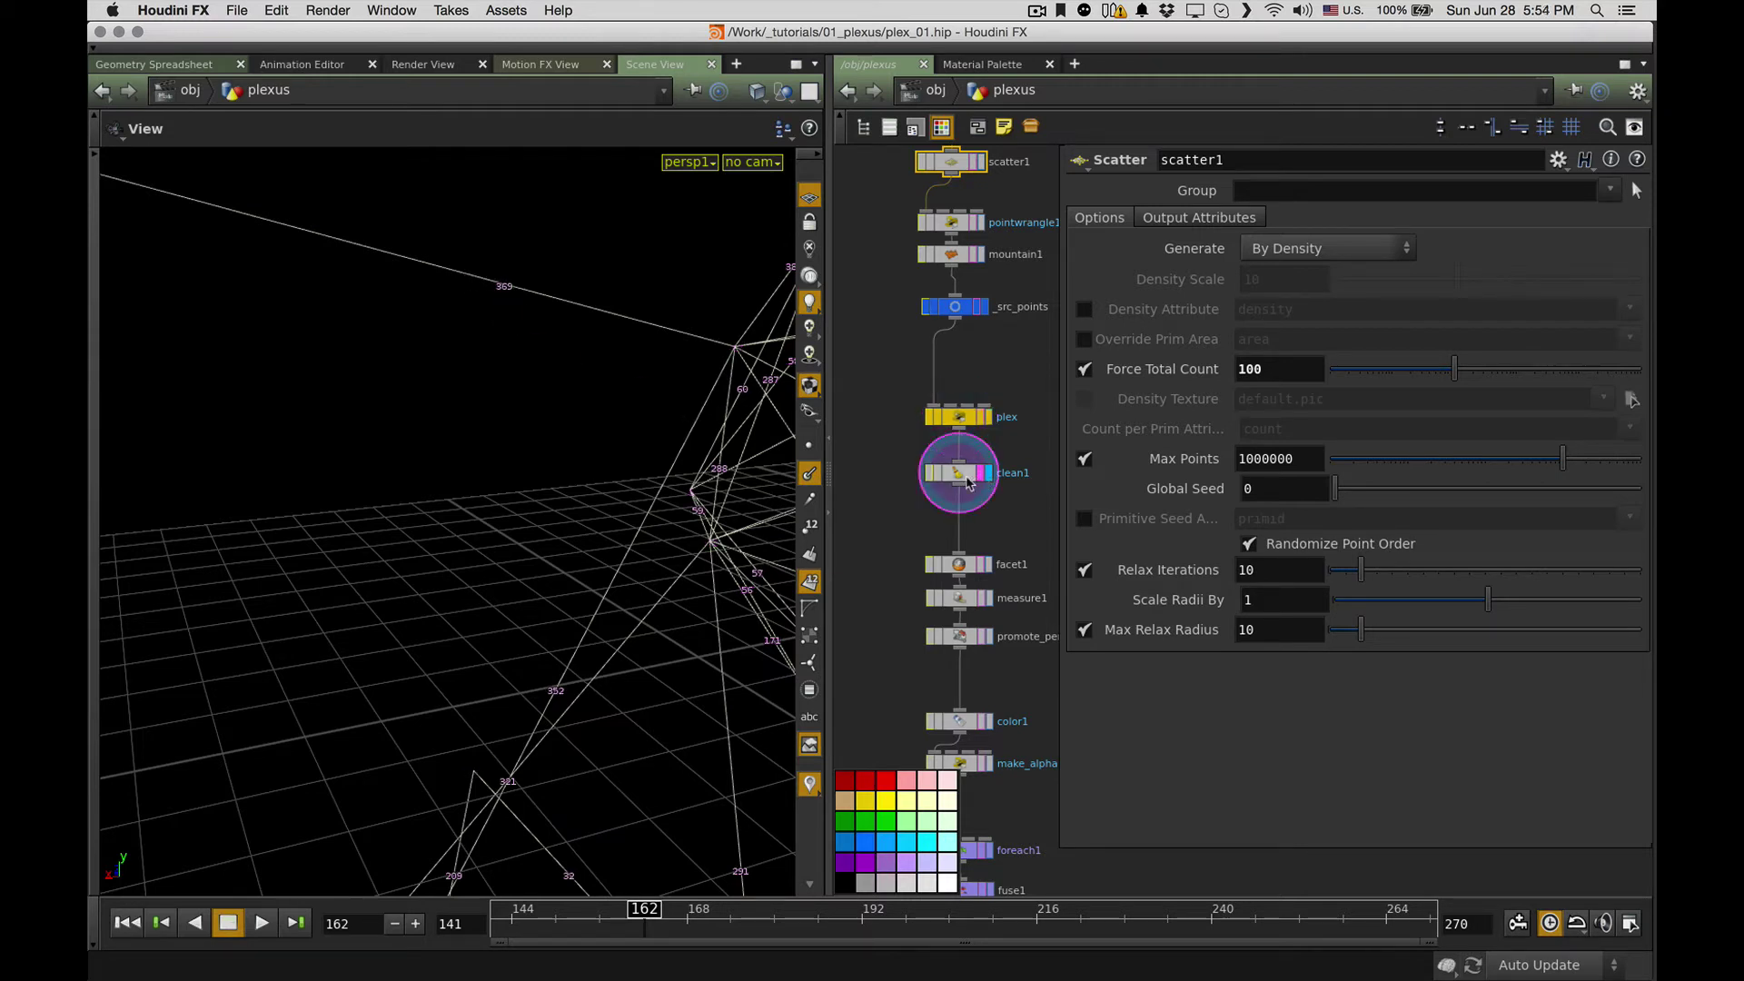
left_click(929, 469)
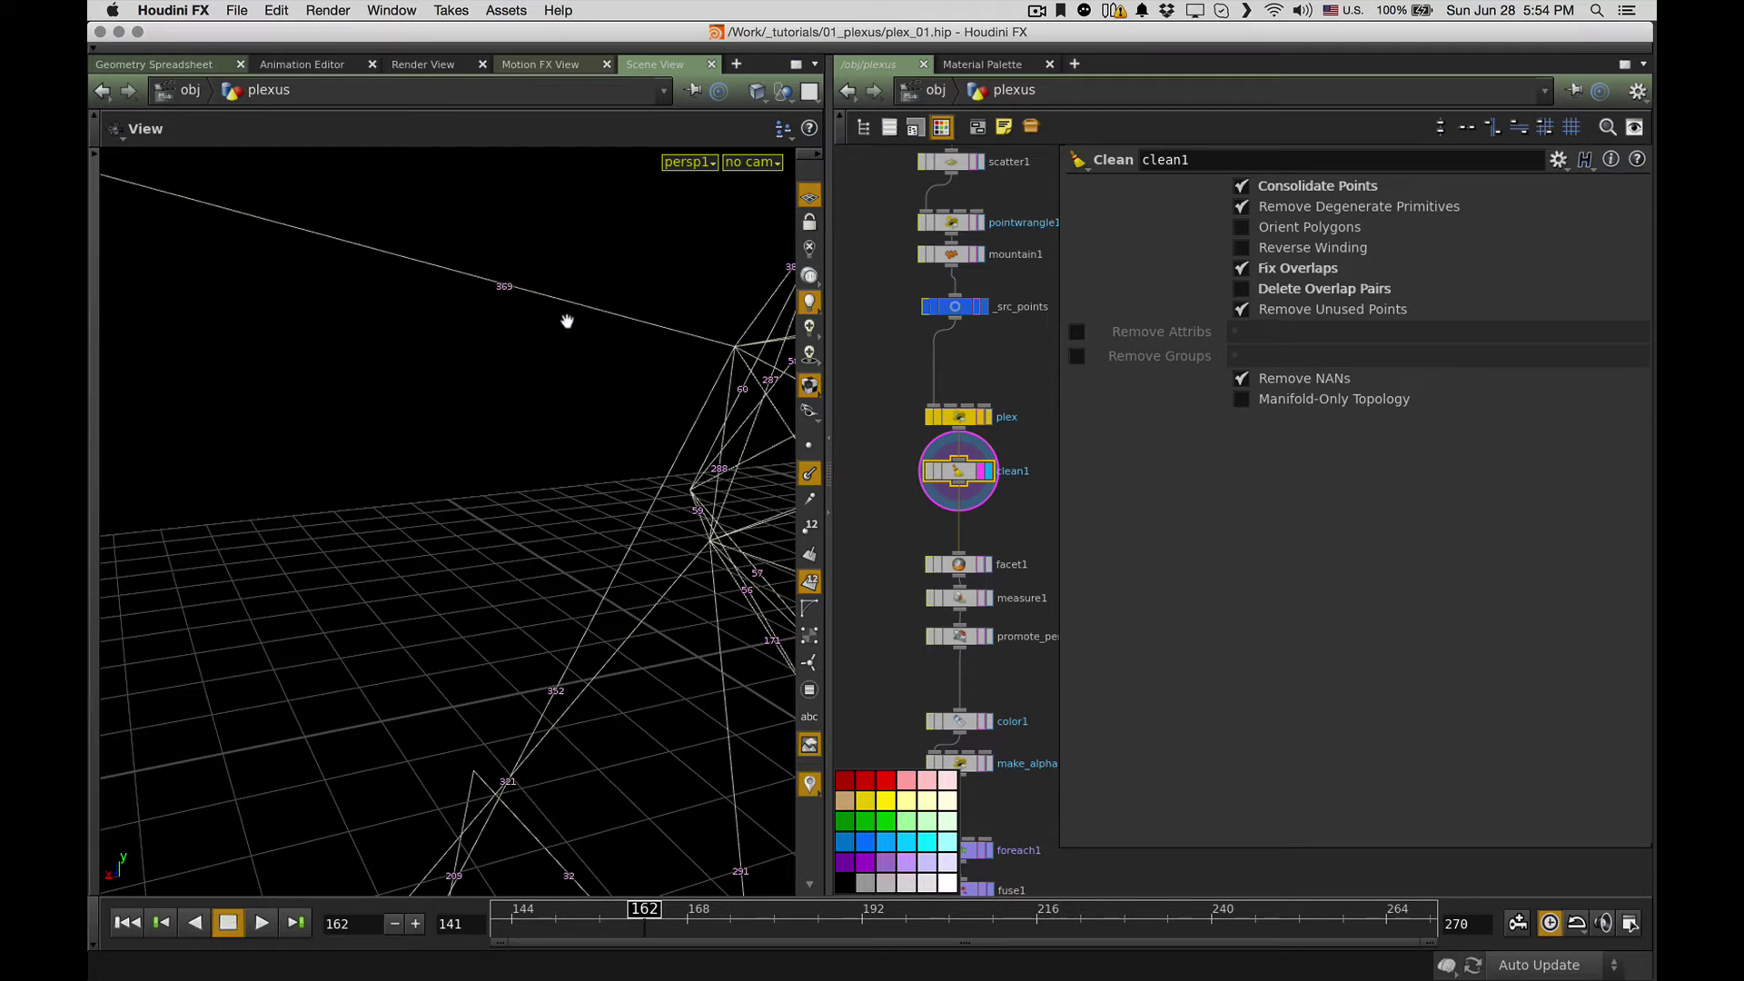
left_click_drag(566, 320, 498, 390)
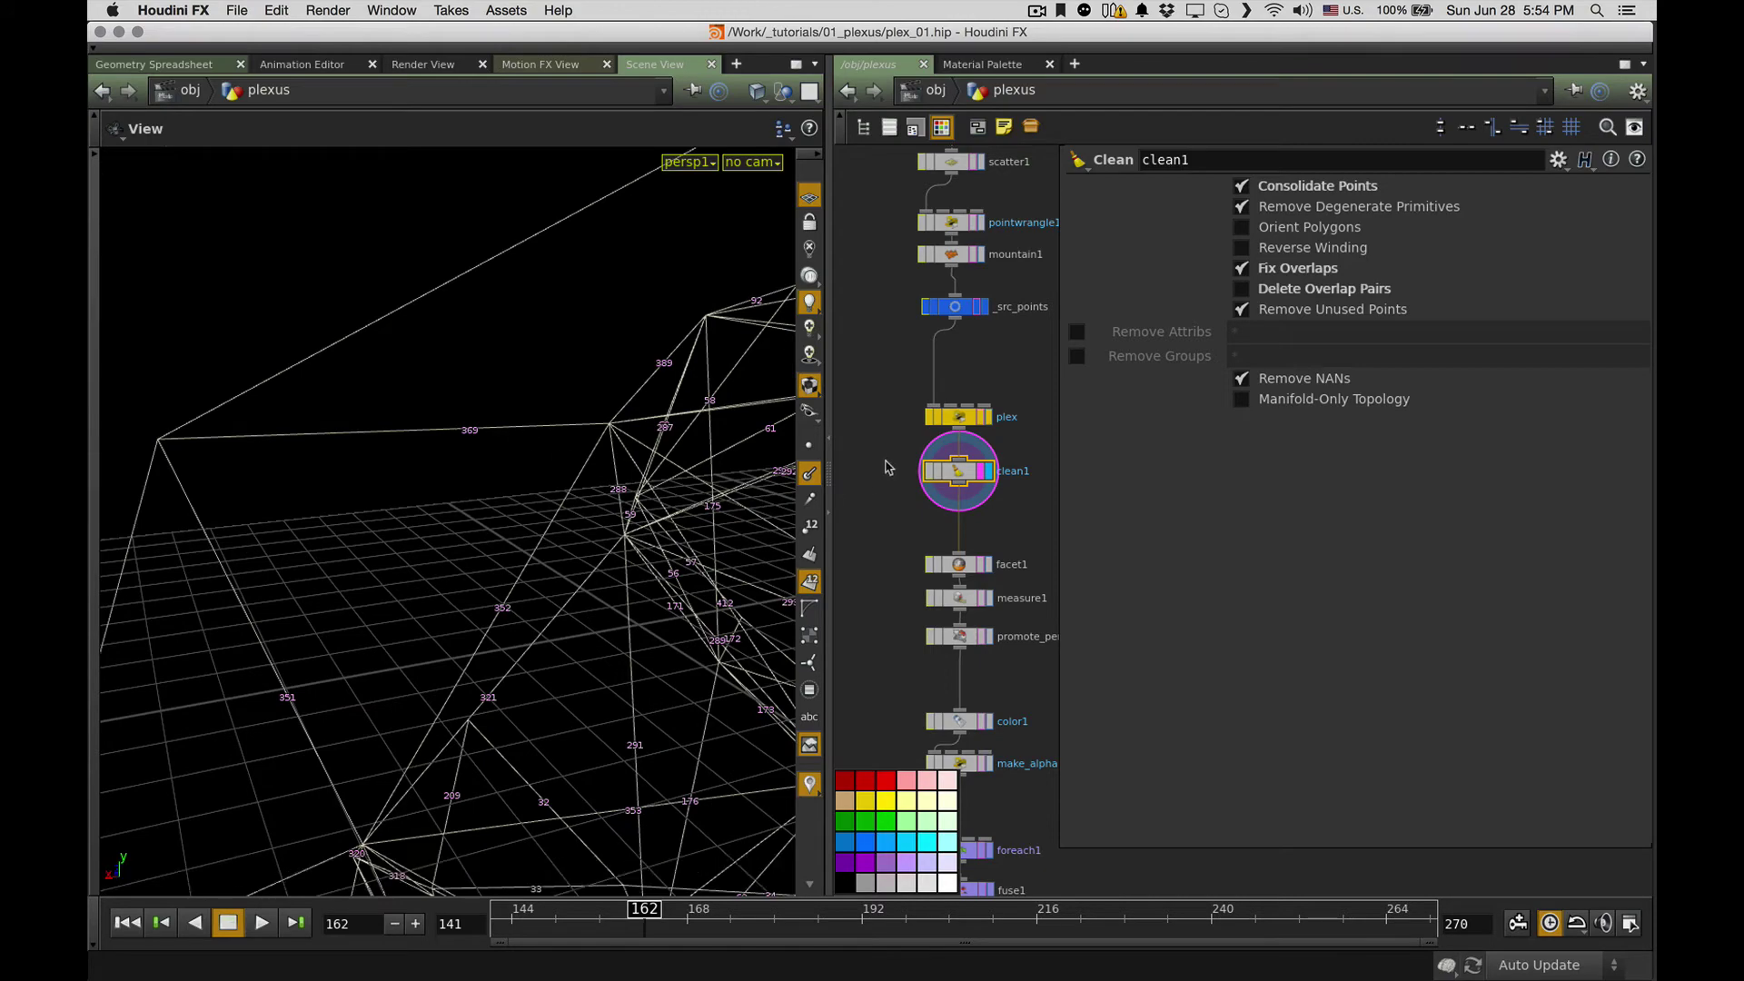
left_click_drag(575, 525, 531, 488)
left_click(809, 473)
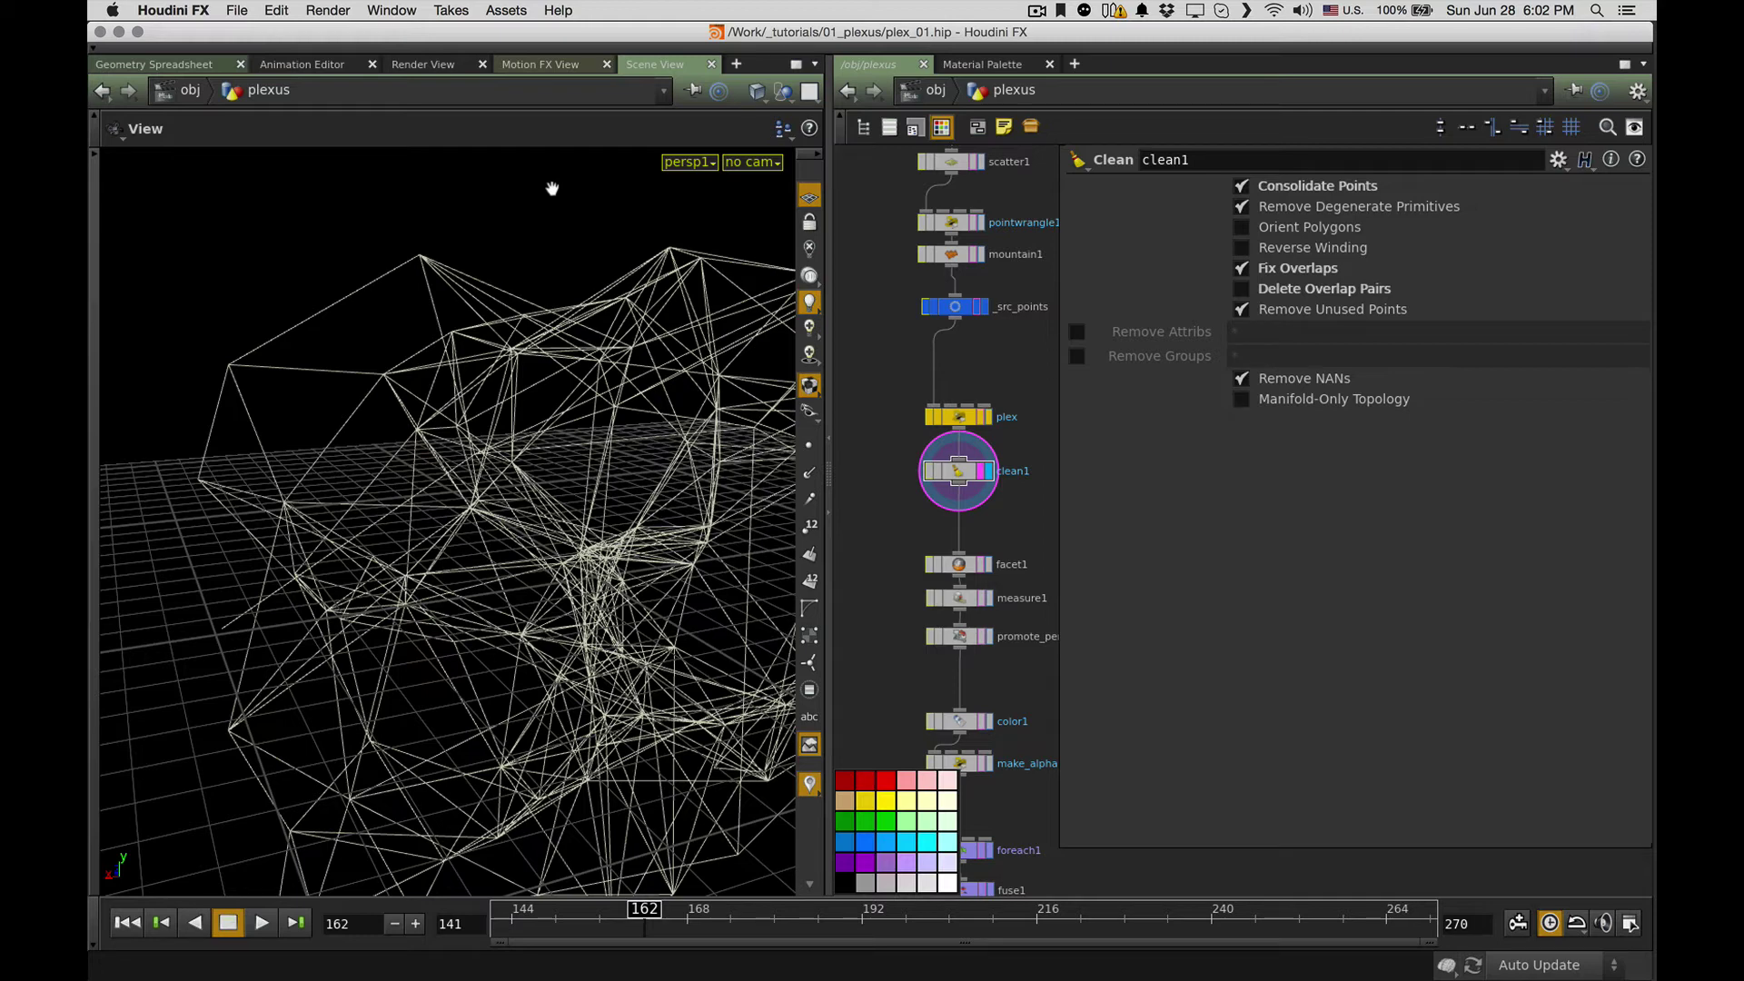
Step: Review facet1's parameters, display the measure1 node, and open its node information to check the primitive attributes
middle_click_drag(881, 540, 869, 434)
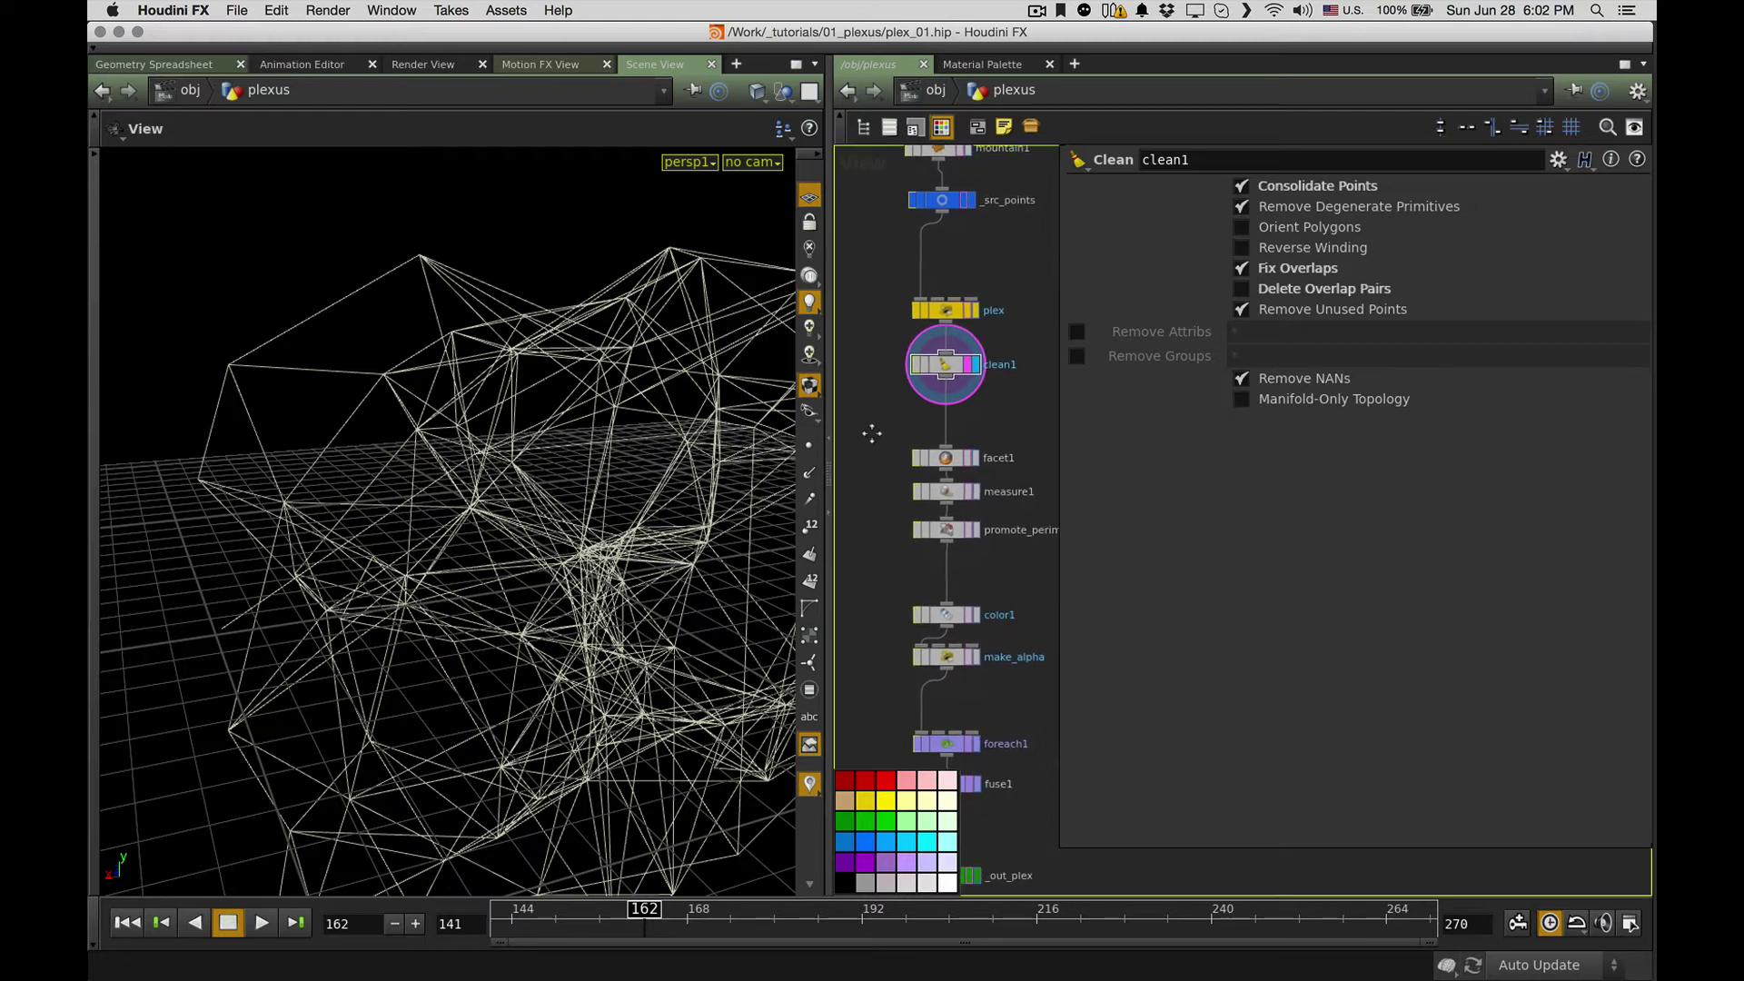
left_click(947, 460)
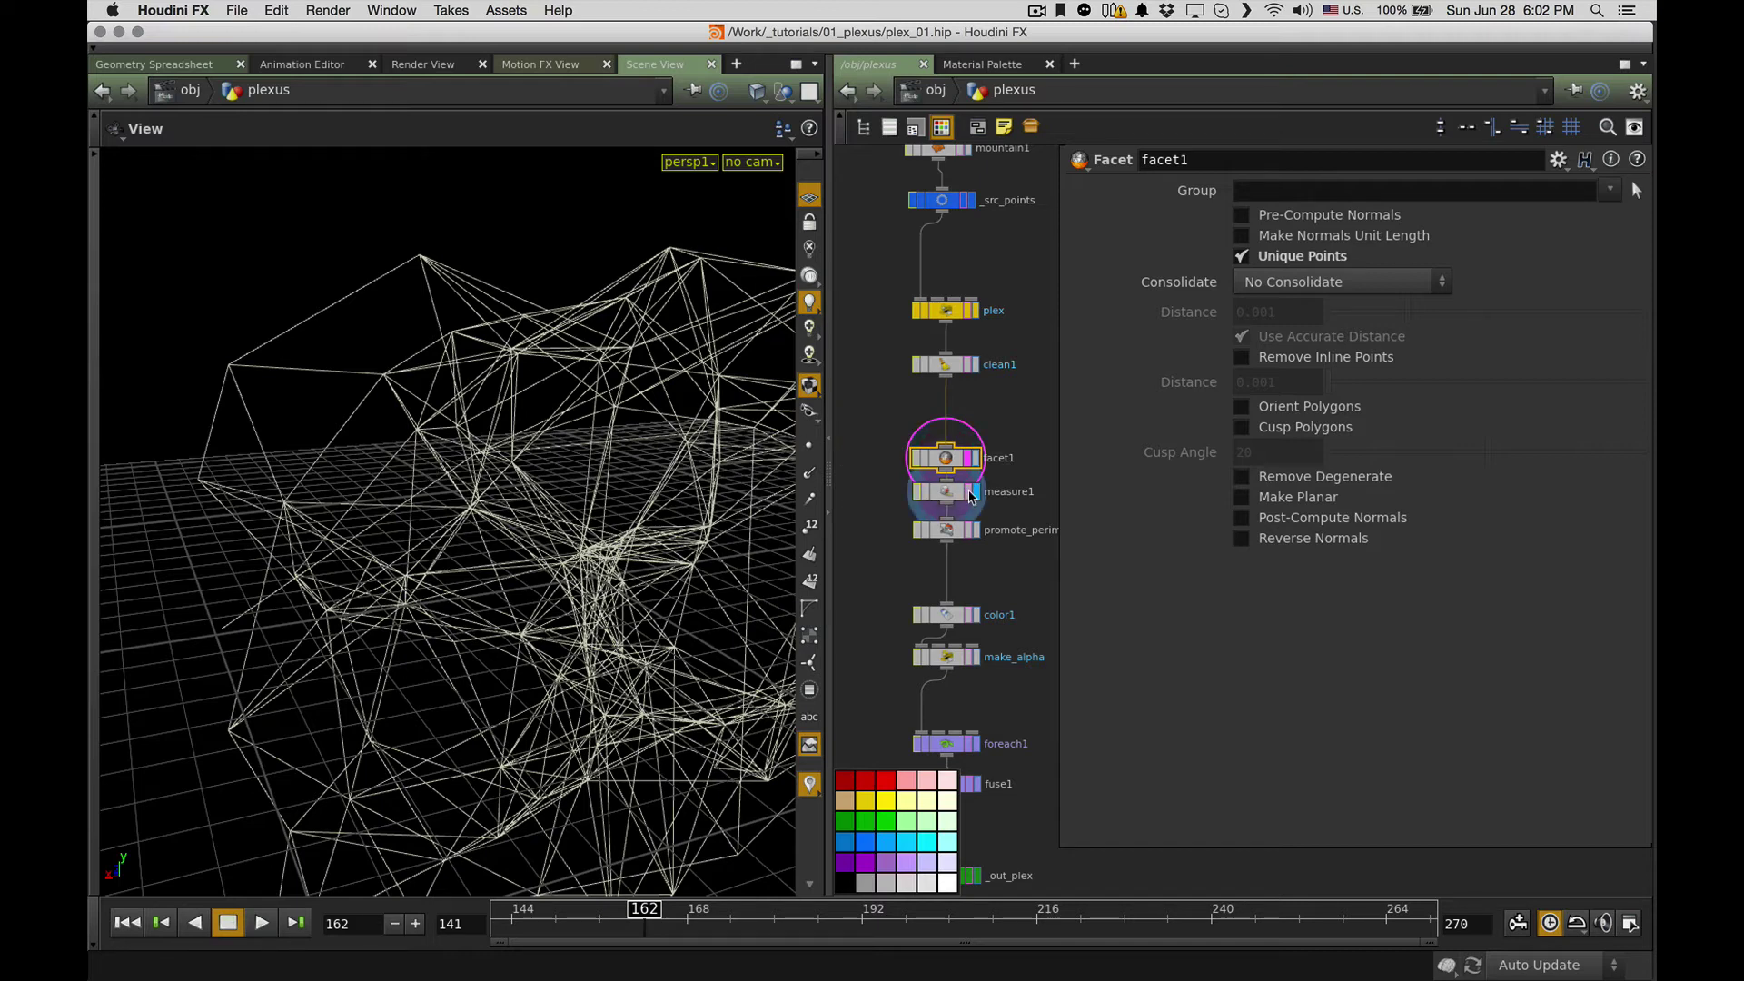
left_click(956, 498)
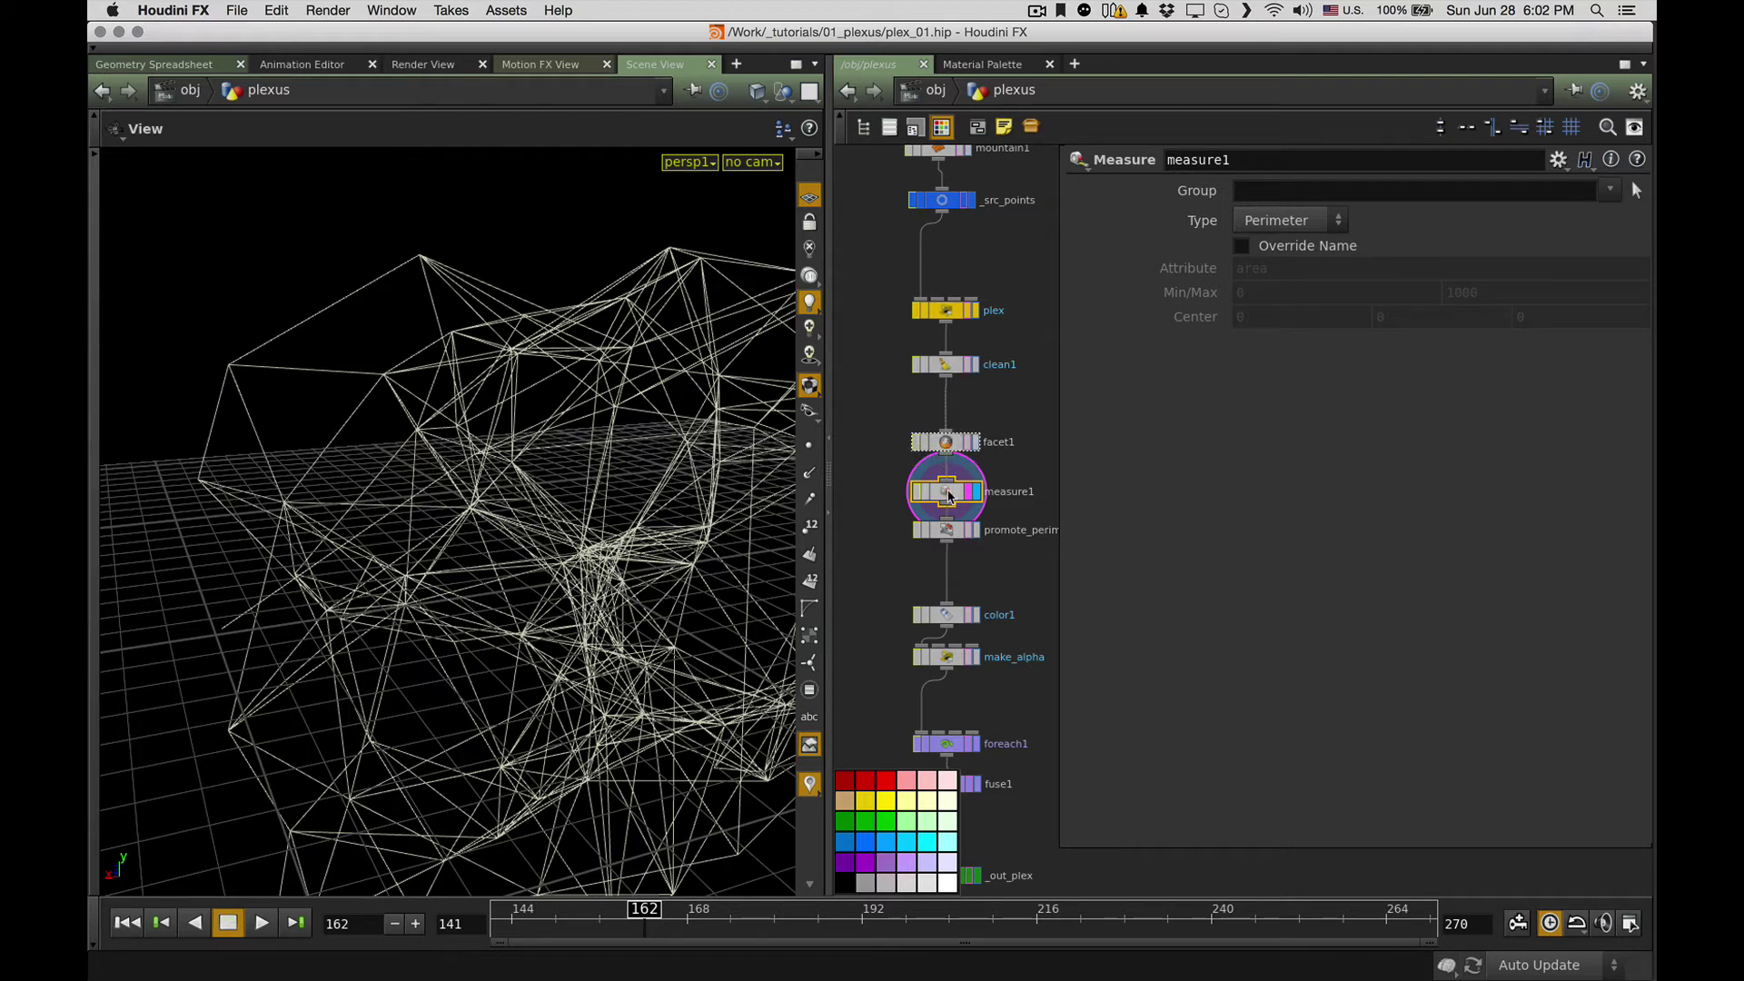
middle_click_drag(935, 495, 1232, 730)
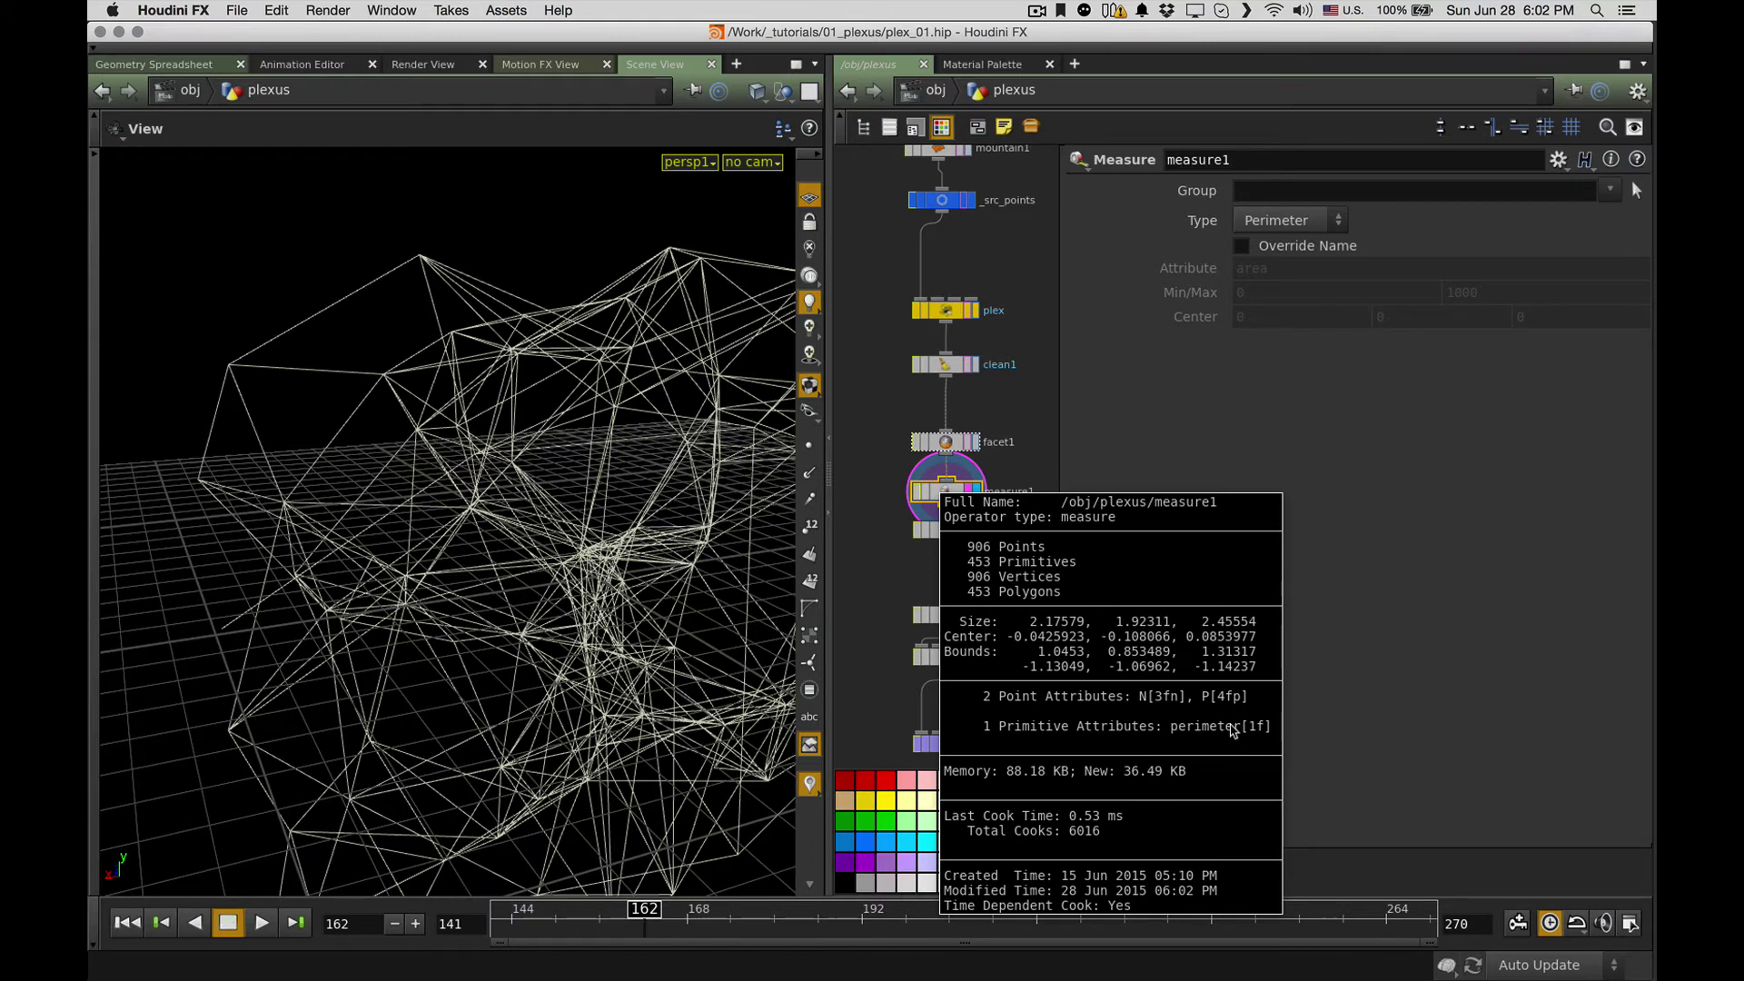
Step: Display the promote_perimeter node and review its attribute promotion settings, including with the color1 node displayed and its color parameters checked
middle_click_drag(1232, 729, 1172, 695)
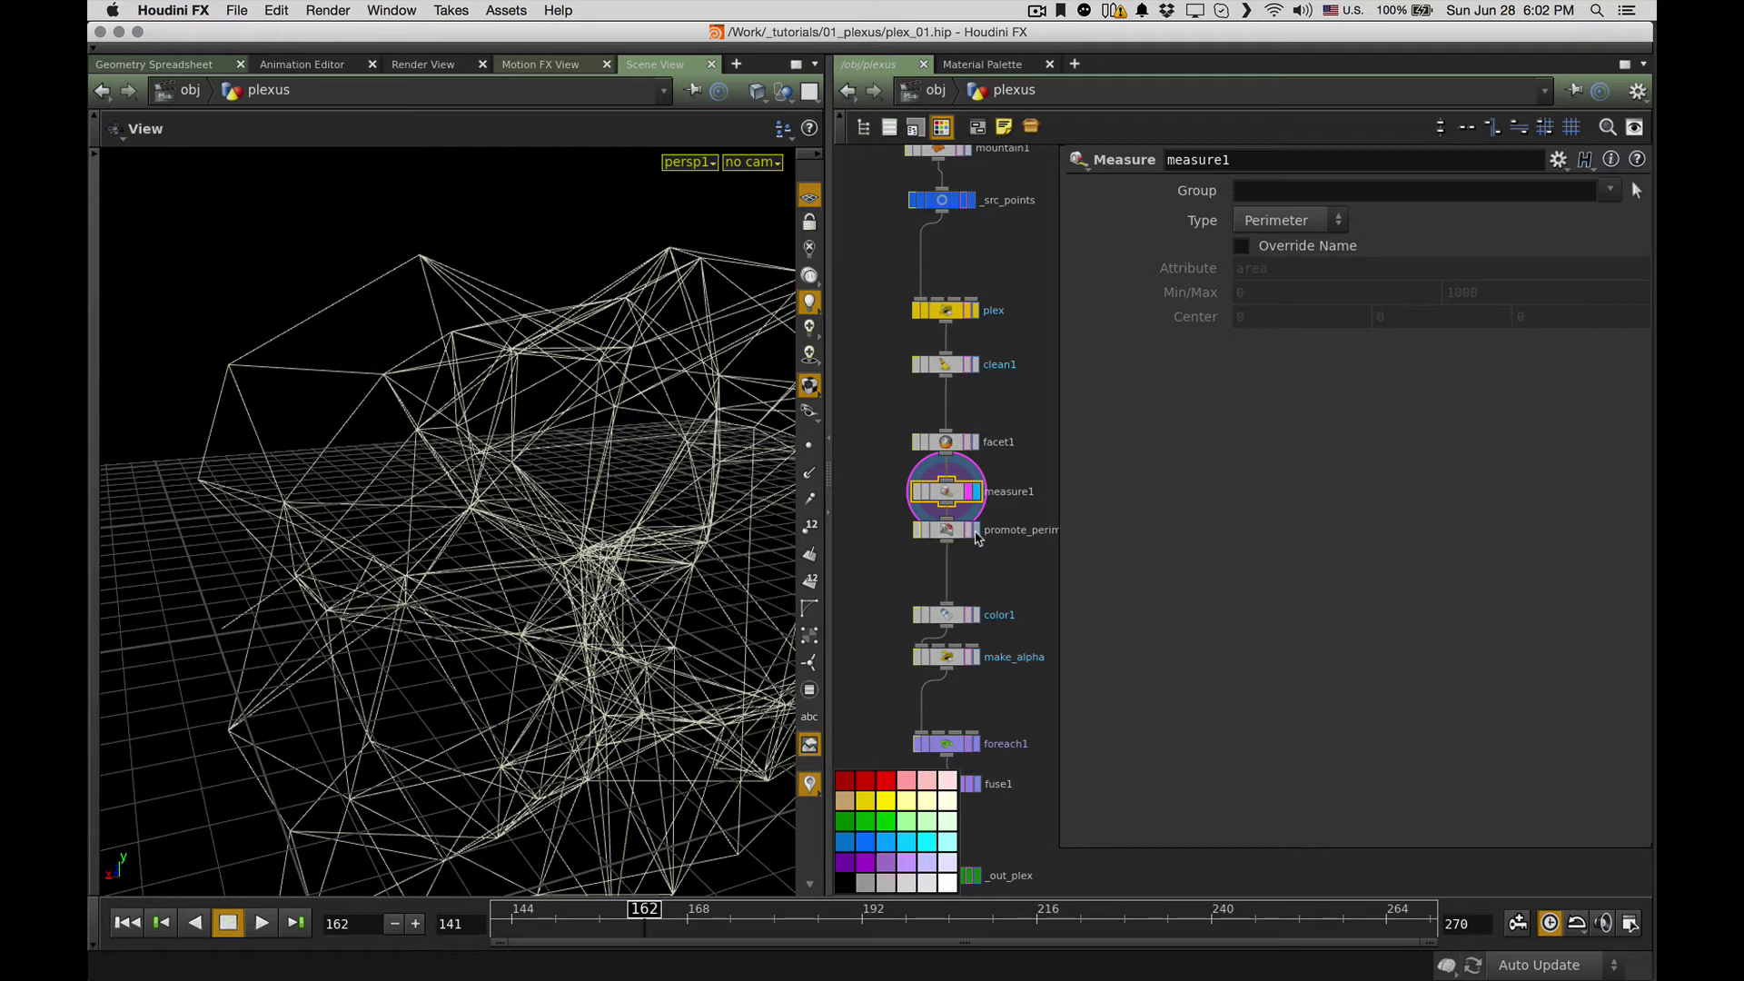
left_click(949, 535)
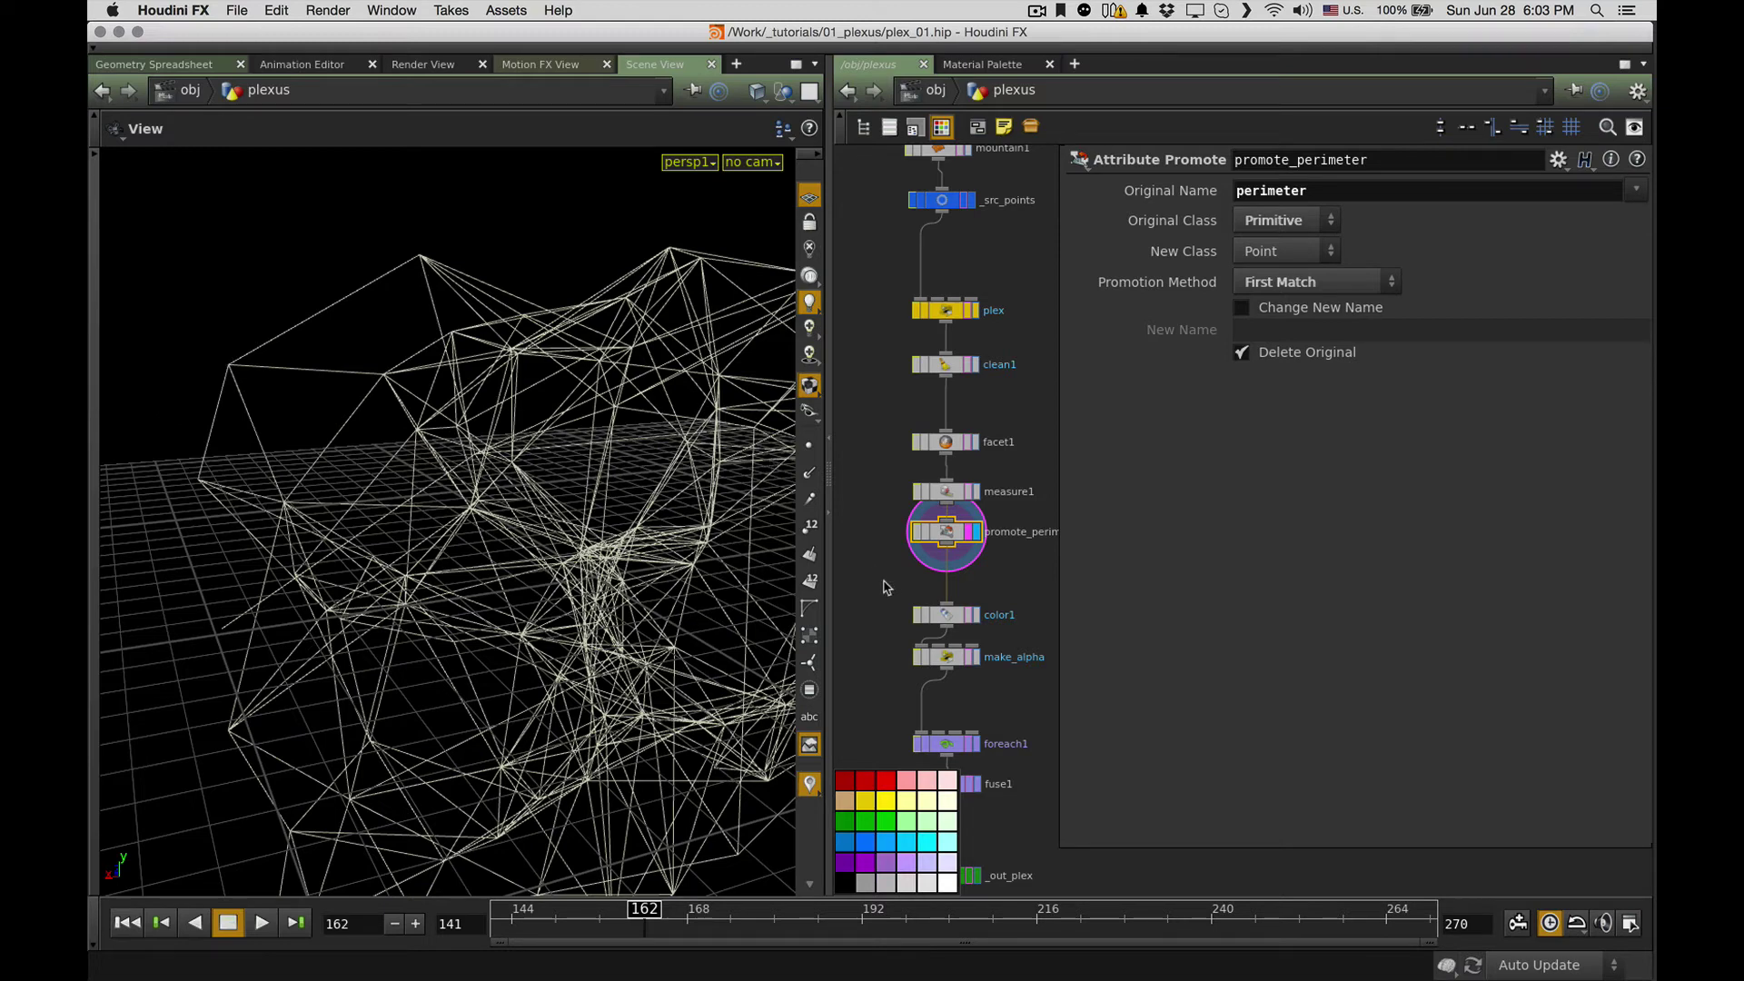
scroll(890, 590, "down", 5)
left_click(968, 497)
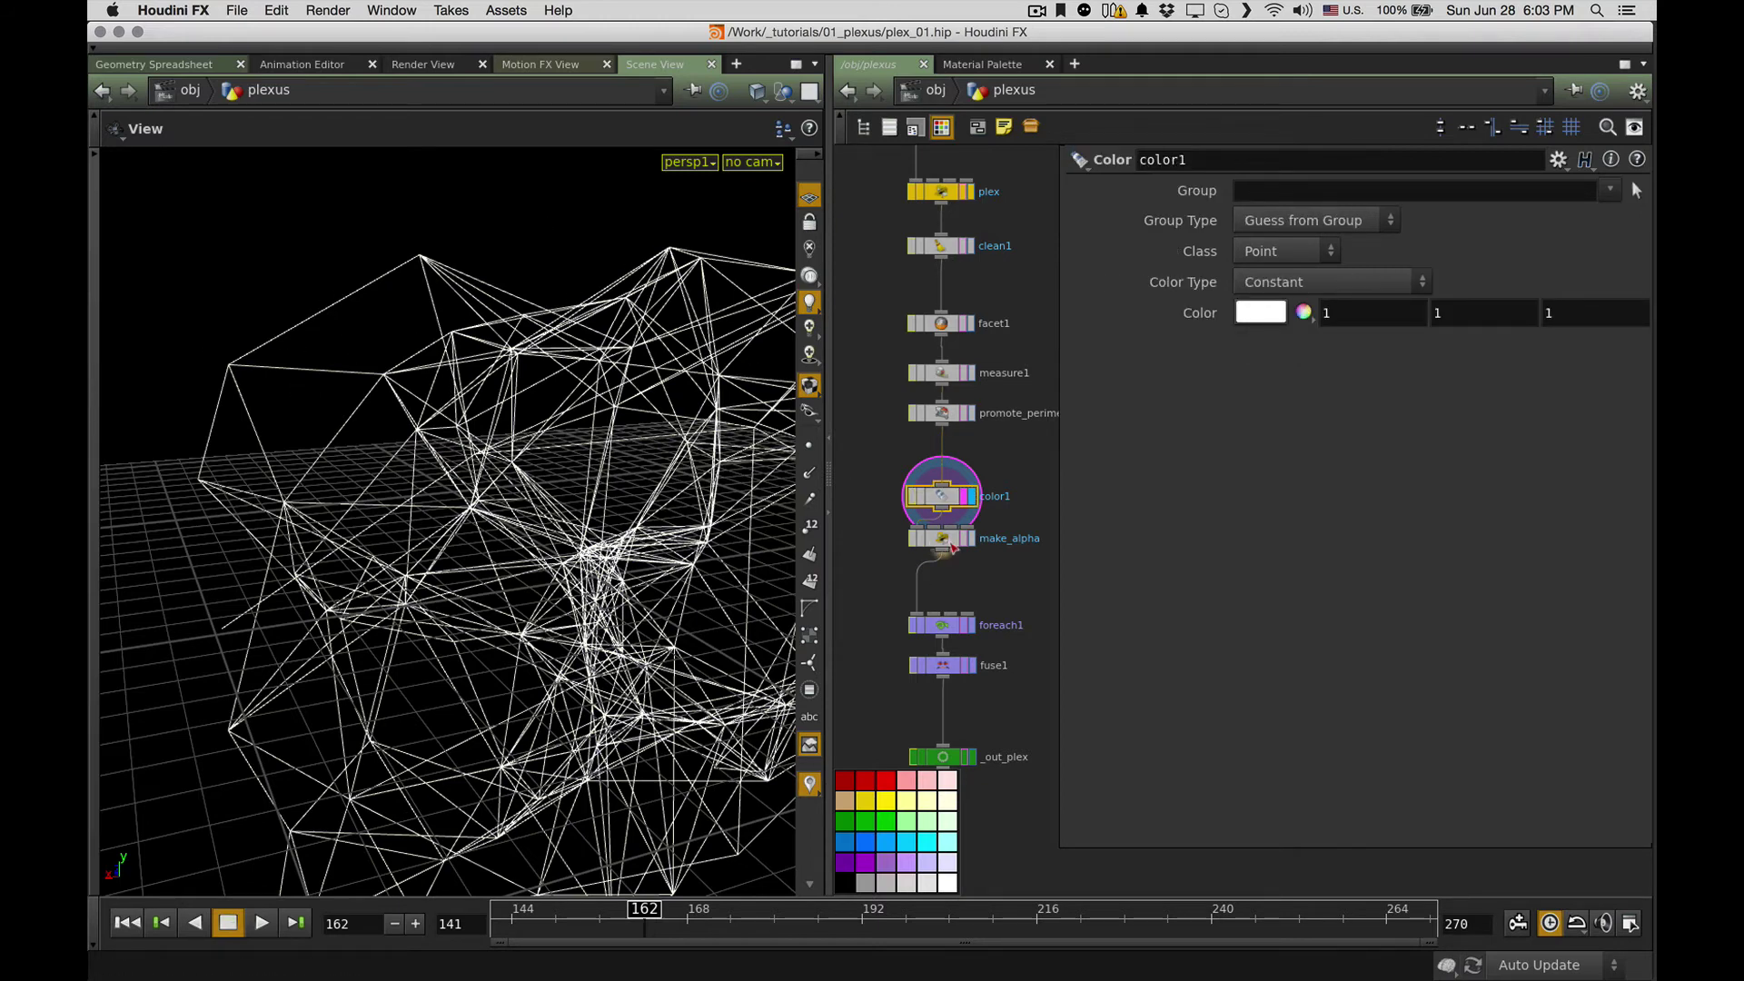
Step: Display the make_alpha wrangle, widen the parameter area to read its full code, and reveal the channel expression behind Max Dist
left_click(970, 539)
left_click(946, 541)
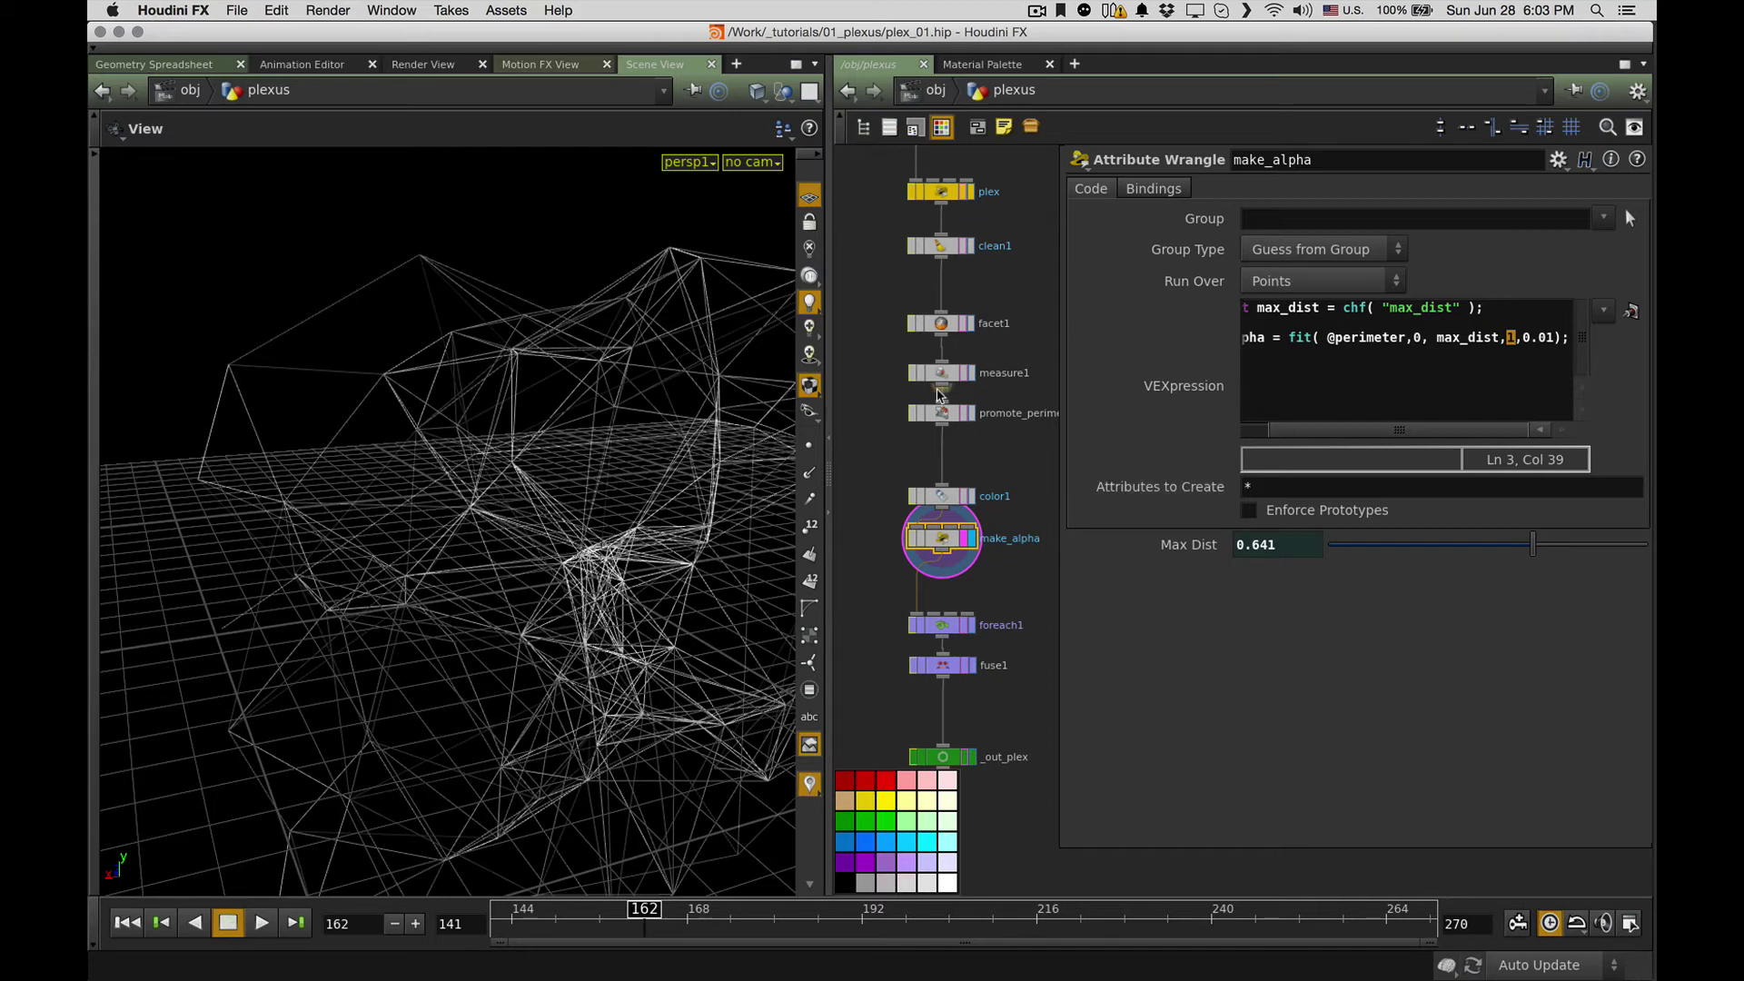
left_click_drag(1060, 389, 928, 388)
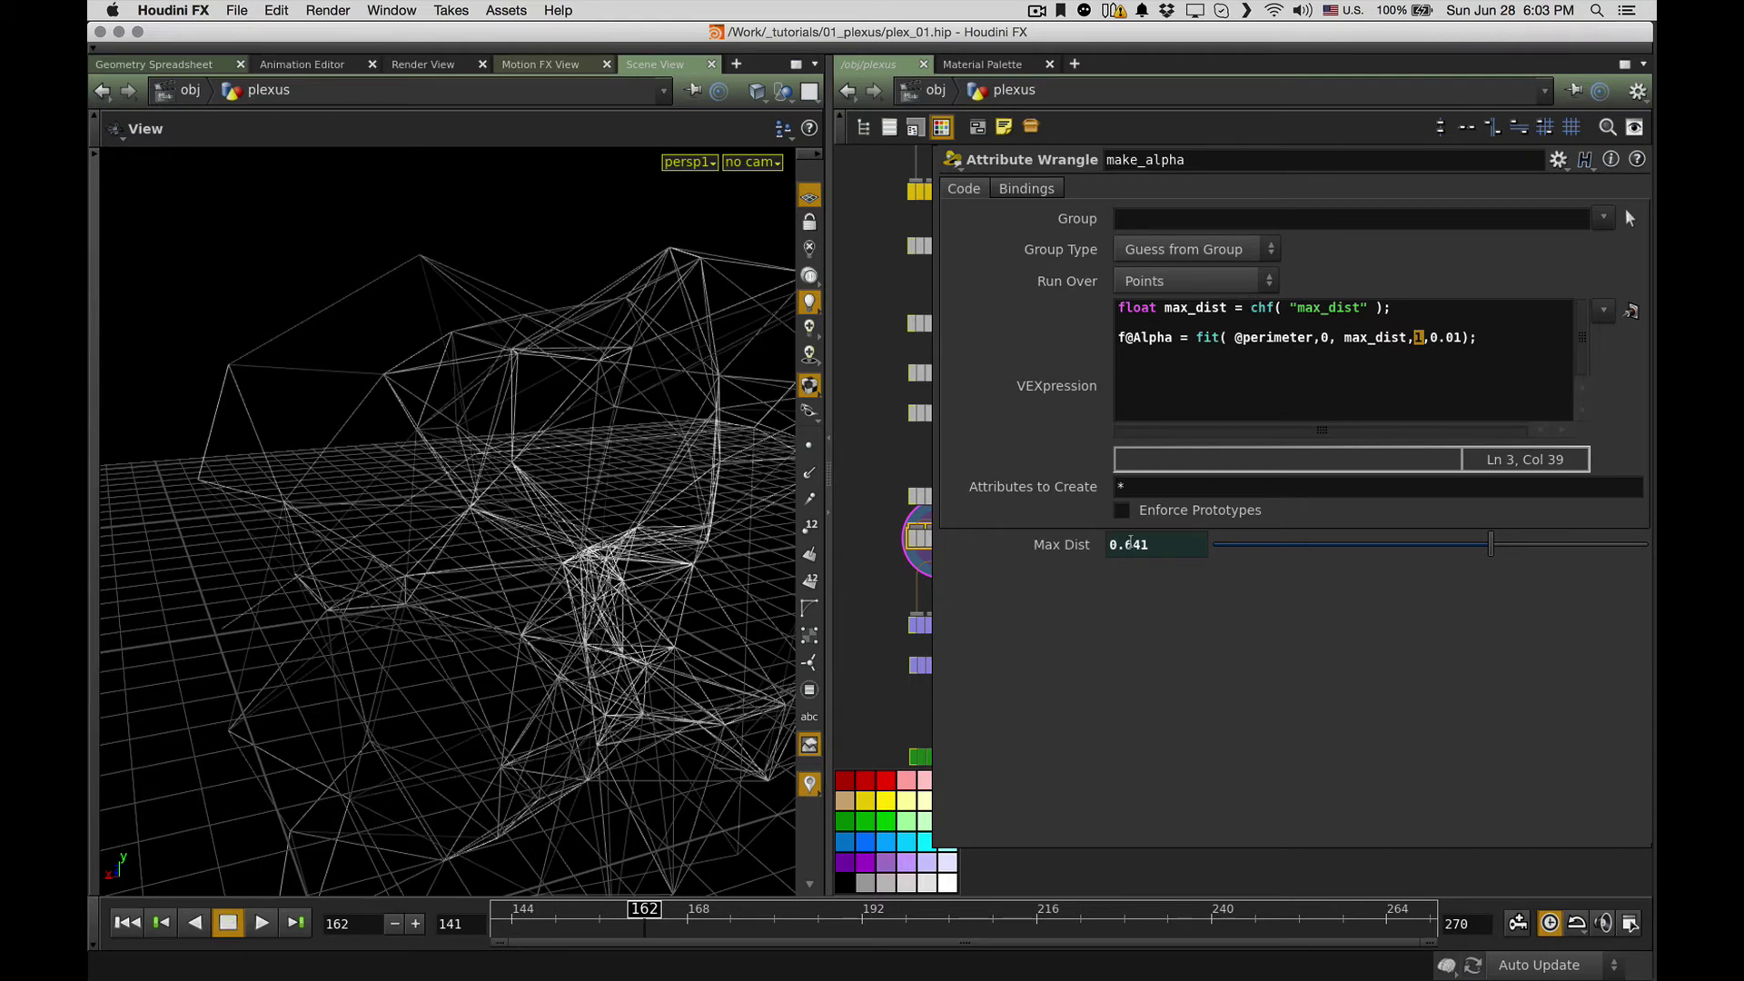
right_click(1064, 549)
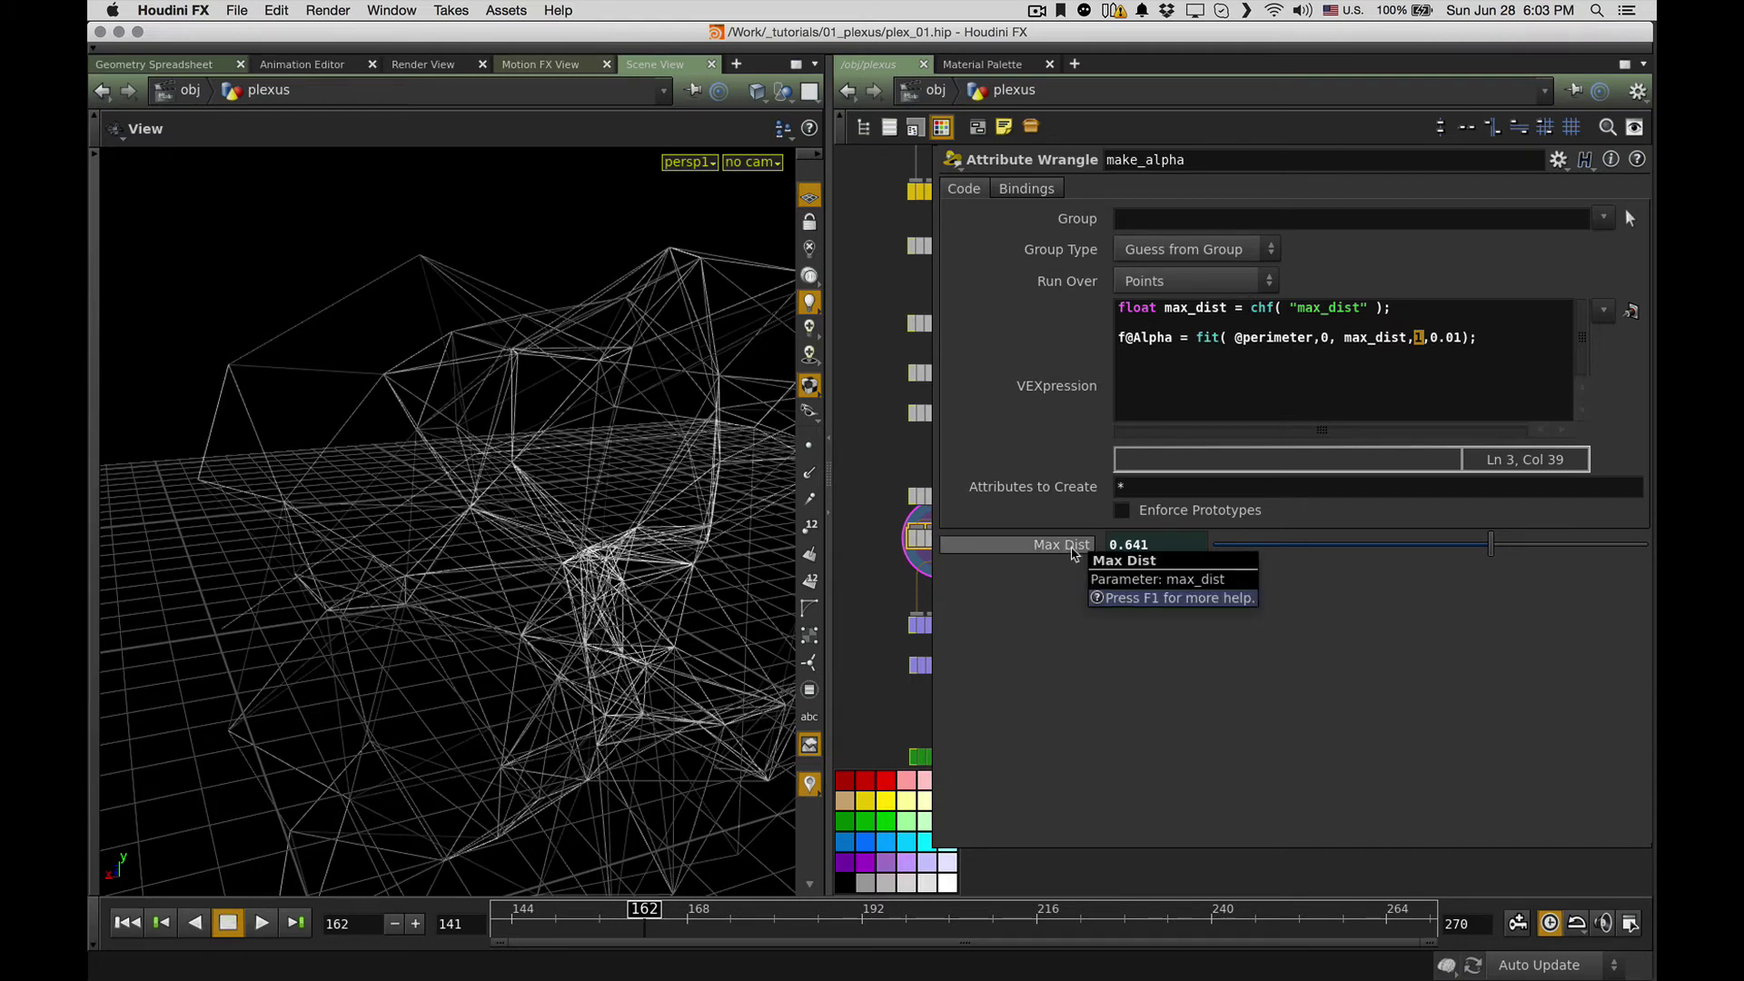
left_click(1123, 596)
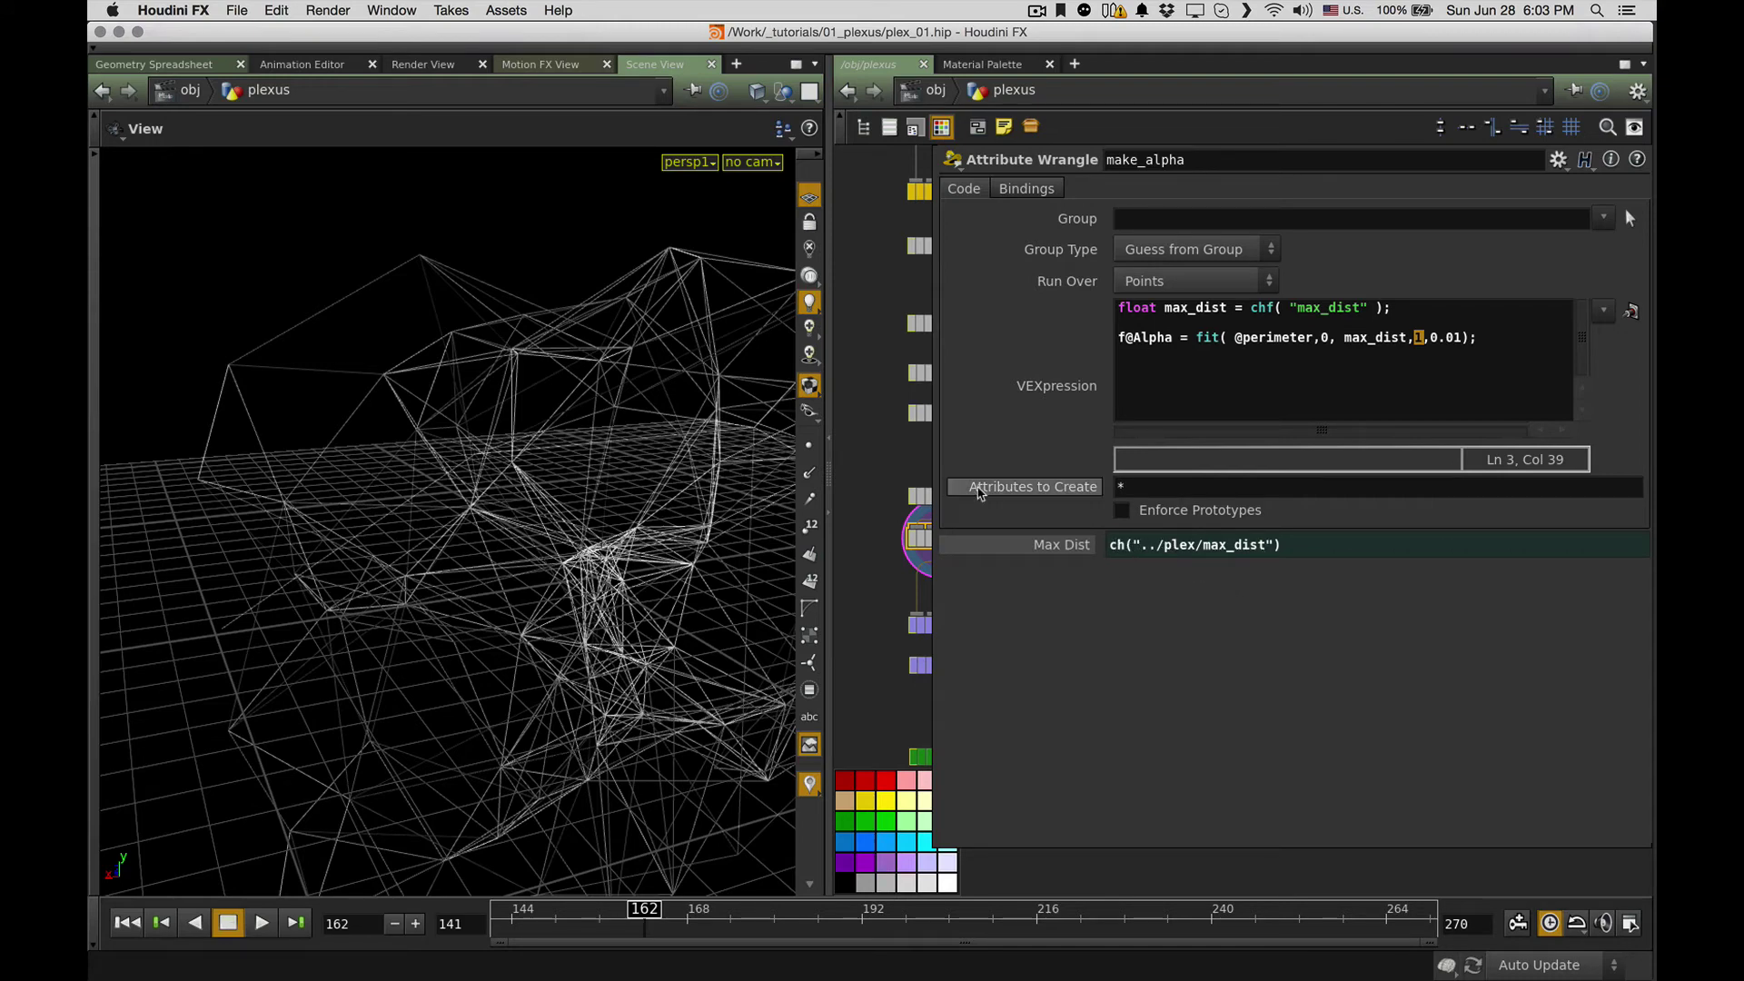
Step: Check the plex wrangle's Max Dist parameter that make_alpha references, and reselect make_alpha
scroll(917, 414, "up", 3)
left_click(877, 398)
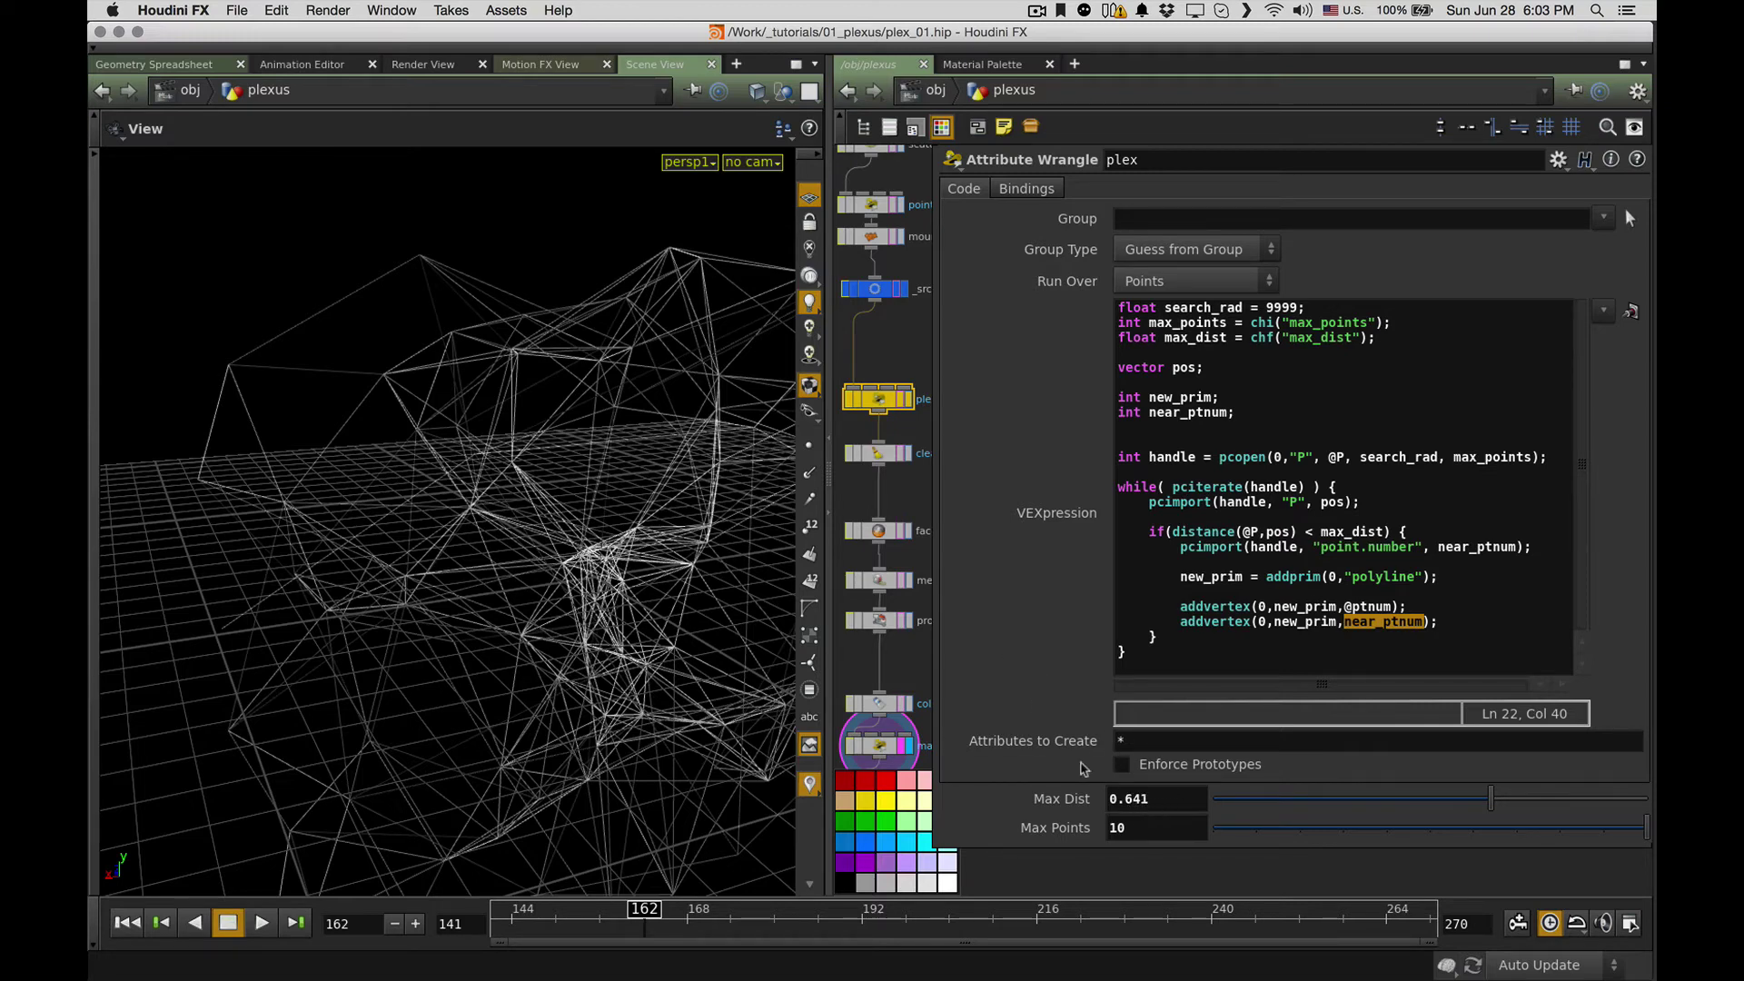
scroll(883, 482, "down", 5)
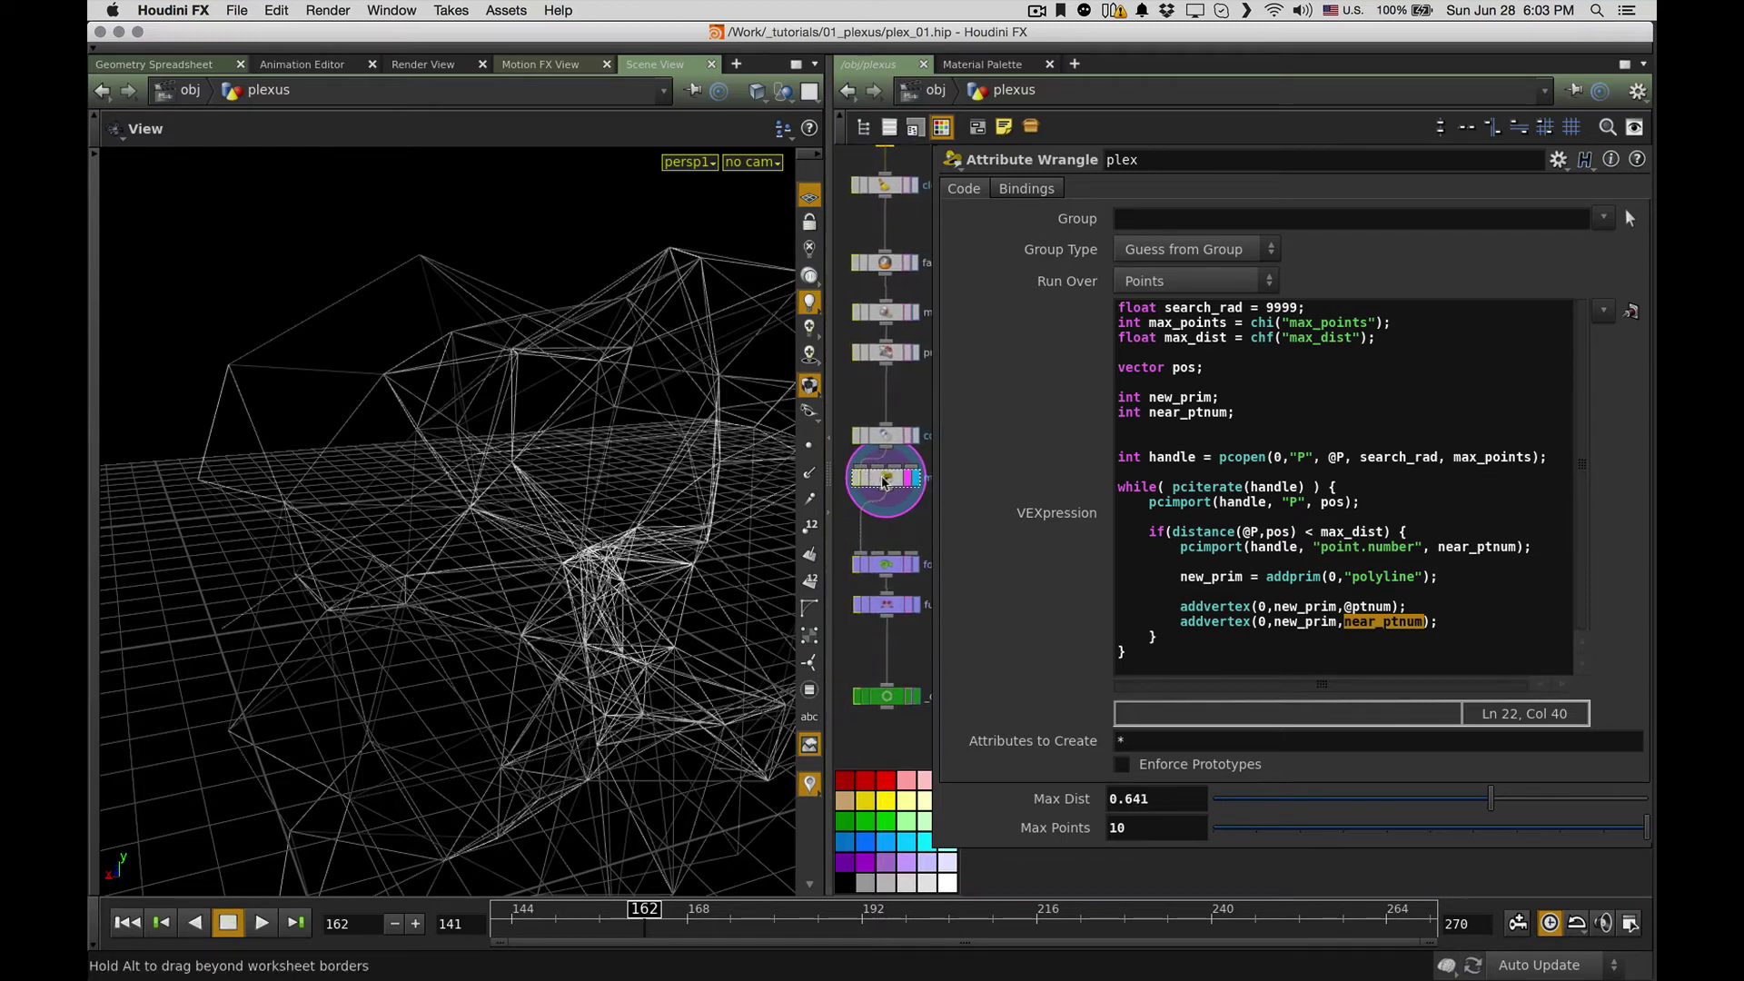
left_click(883, 480)
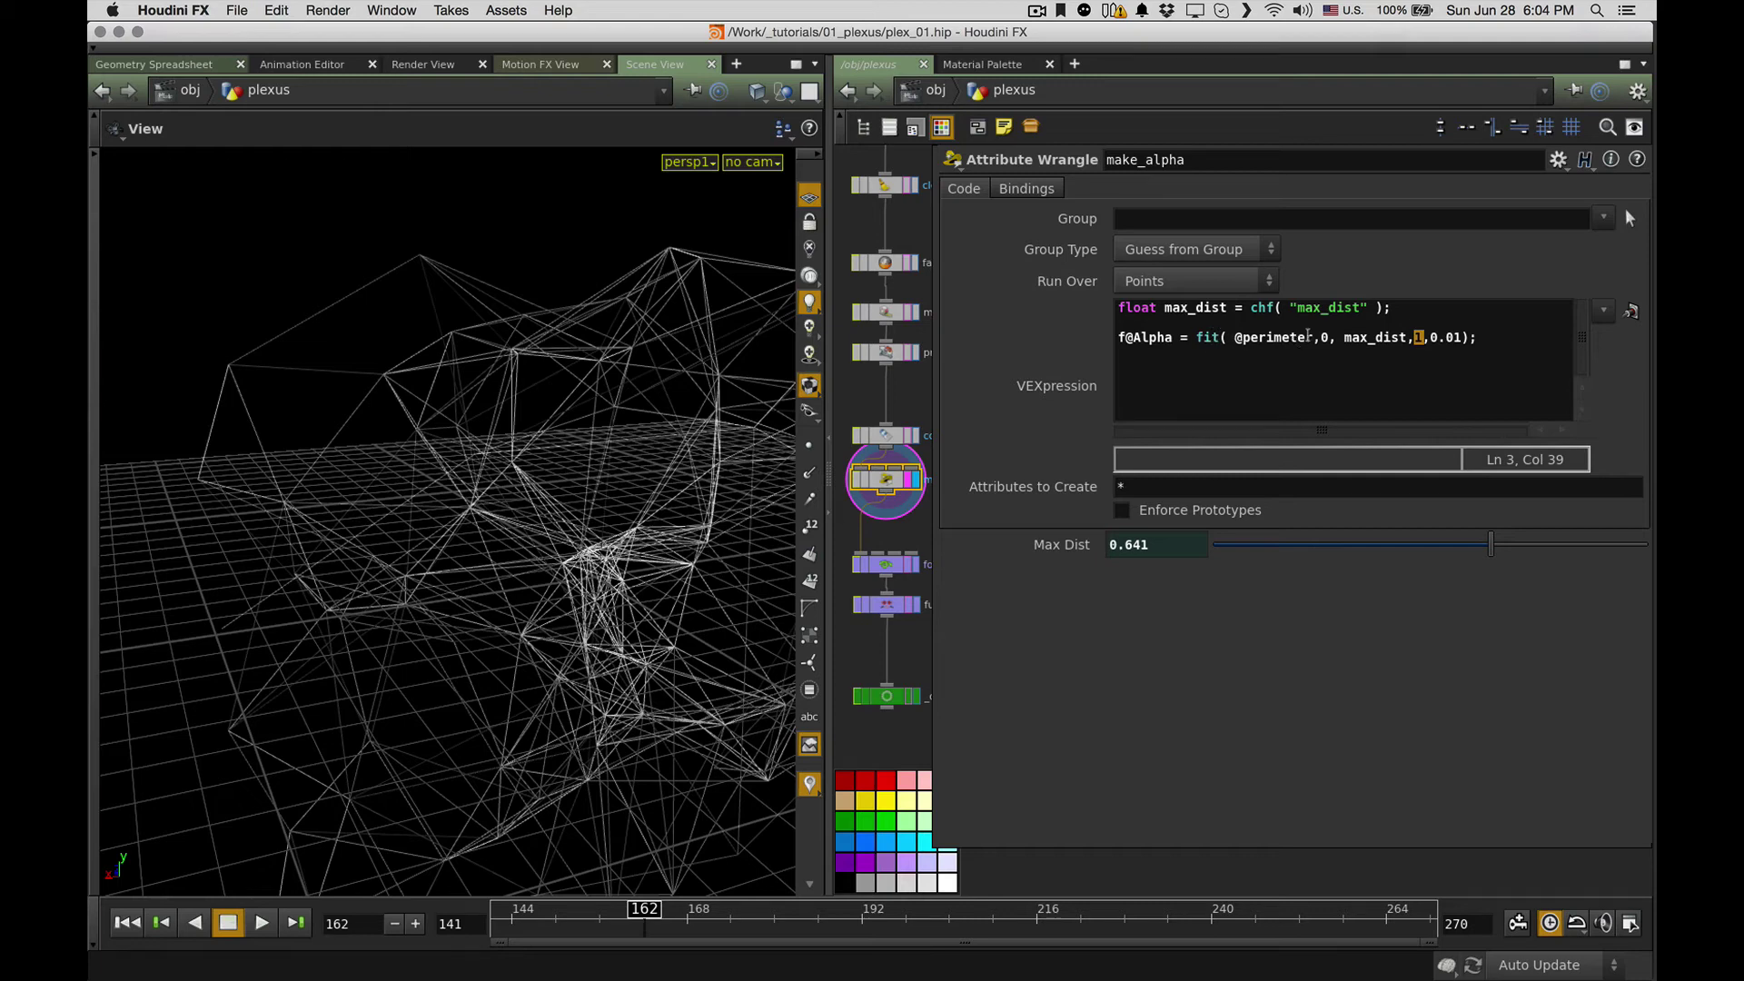
Step: Examine each argument of the fit() expression in make_alpha's VEX code and scrub the timeline to frame 198
left_click_drag(1237, 338, 1313, 338)
left_click(1324, 338)
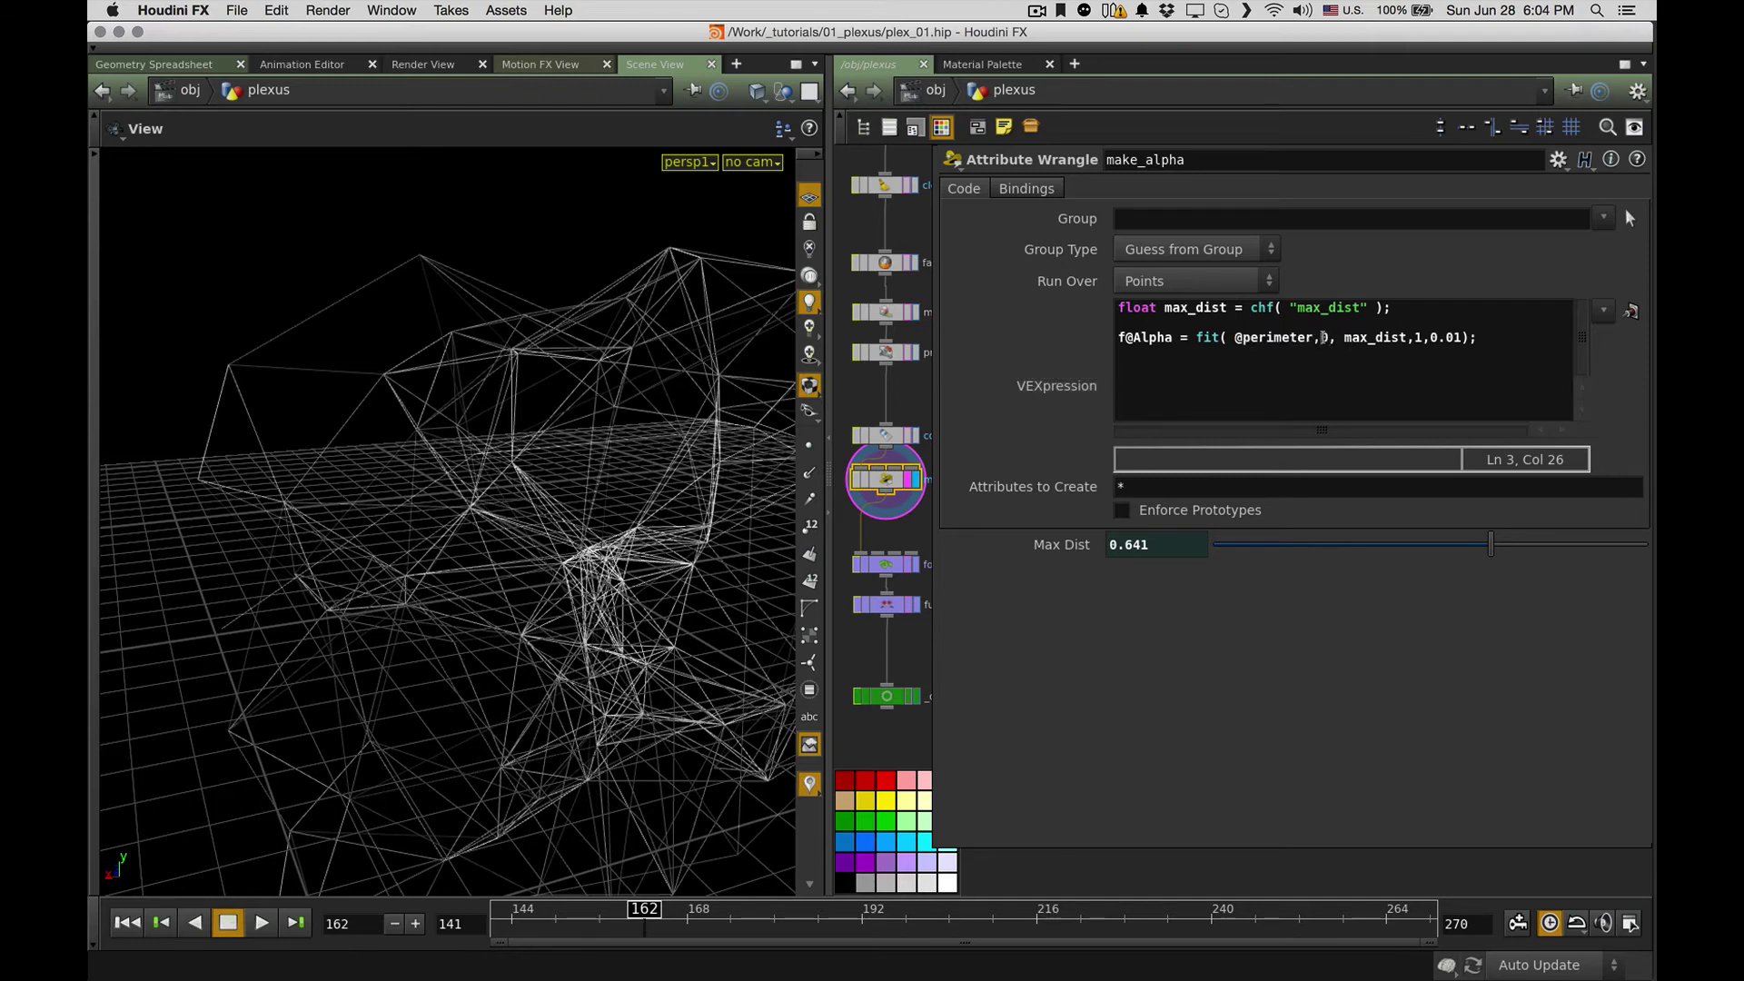
left_click(1417, 336)
left_click_drag(1345, 339, 1402, 346)
left_click_drag(1432, 338, 1457, 342)
mouse_move(644, 911)
left_mouse_down()
mouse_move(567, 909)
mouse_move(822, 876)
mouse_move(807, 895)
mouse_move(704, 904)
mouse_move(818, 901)
mouse_move(864, 879)
mouse_move(906, 904)
left_mouse_up()
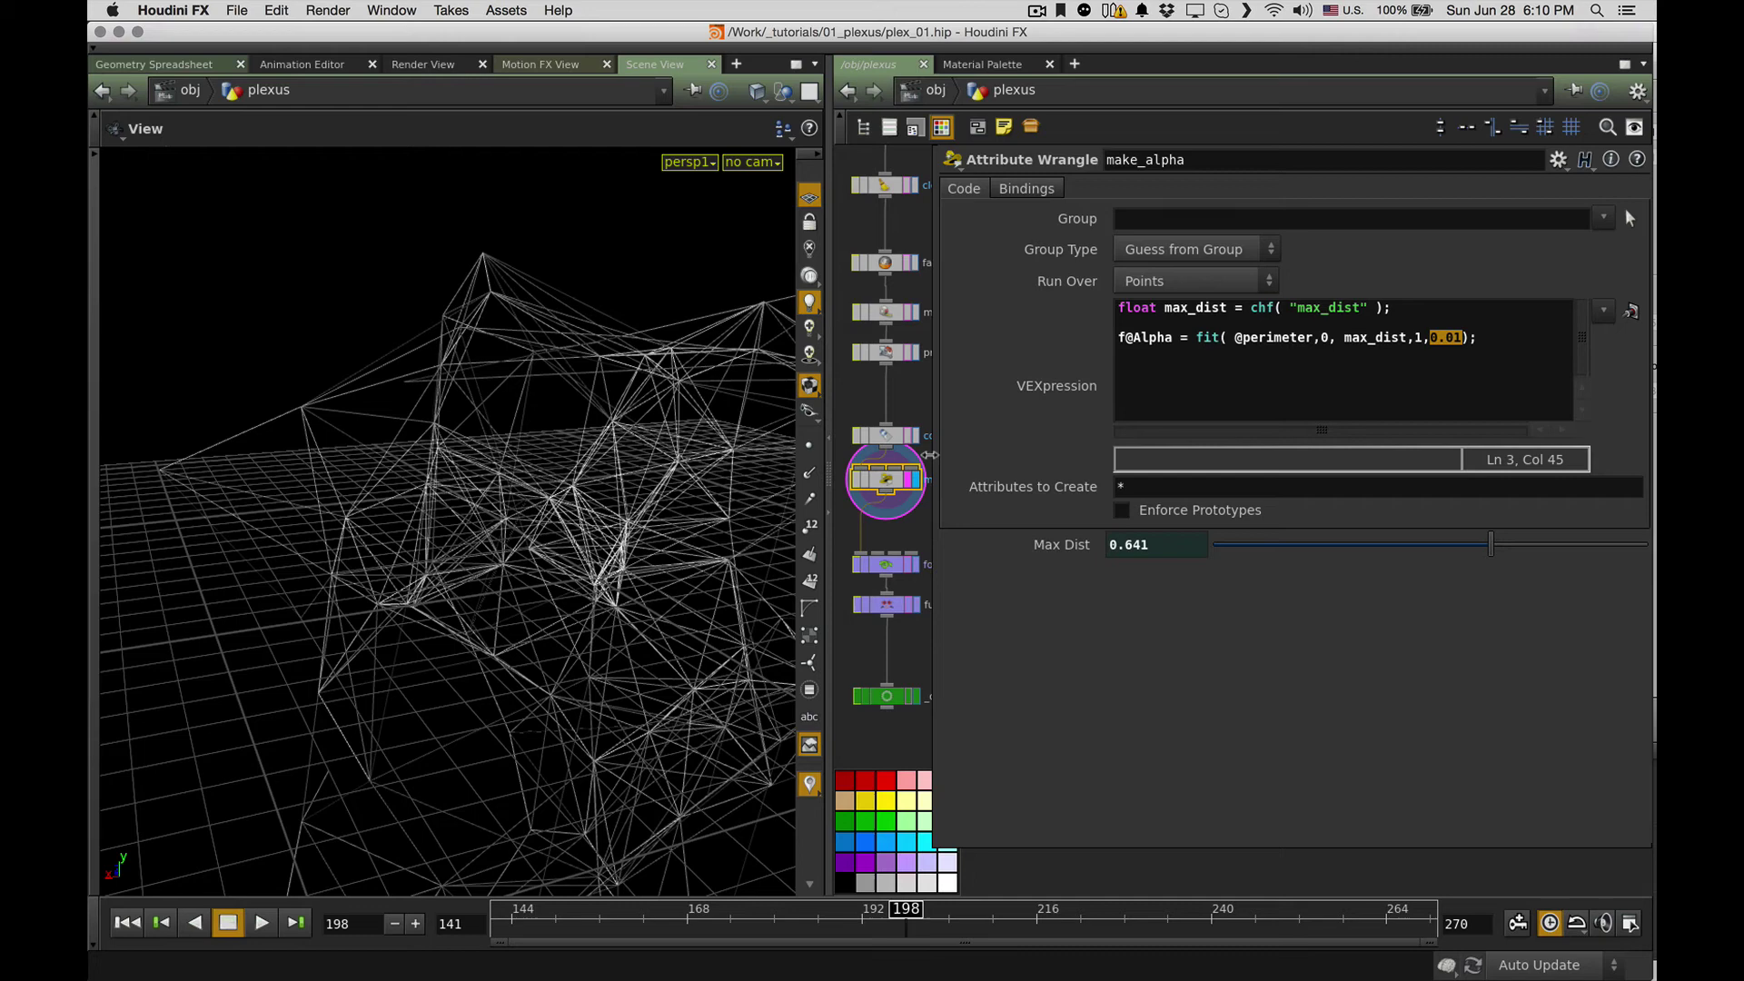
Step: Narrow the parameter area, display the foreach1 node, and hide the reference grid in the viewport
left_click_drag(931, 454, 1136, 441)
scroll(999, 381, "up", 2)
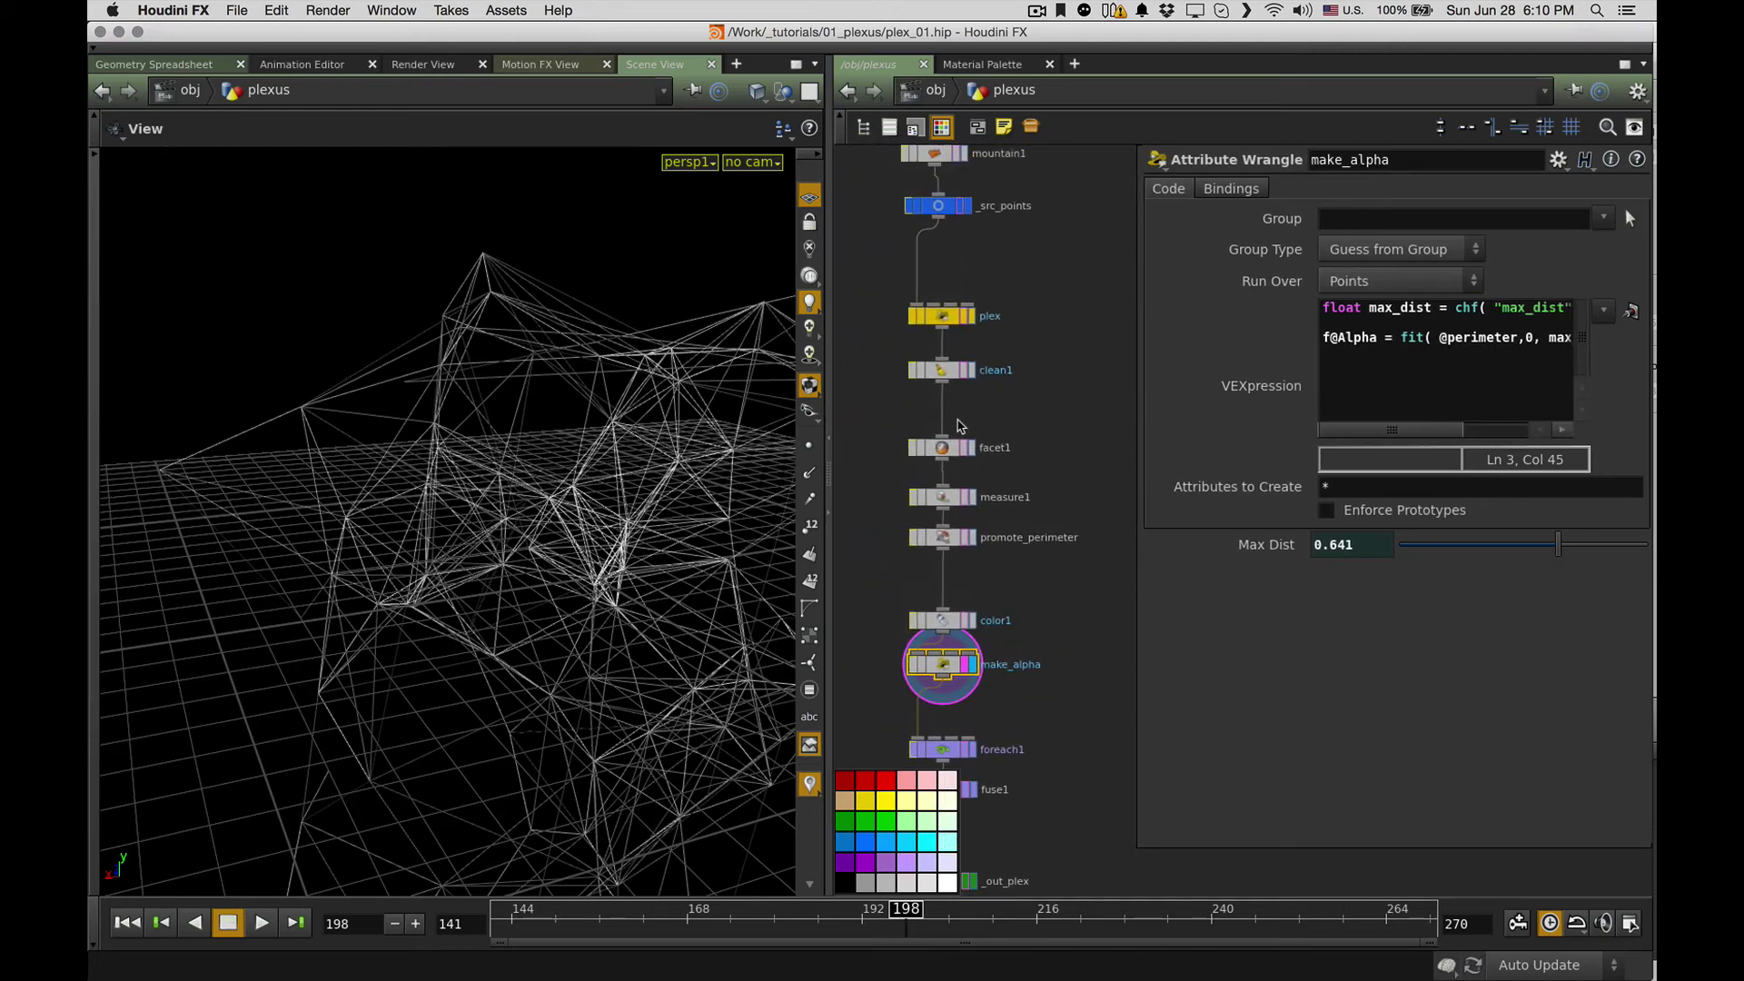
scroll(945, 434, "down", 5)
scroll(935, 504, "down", 2)
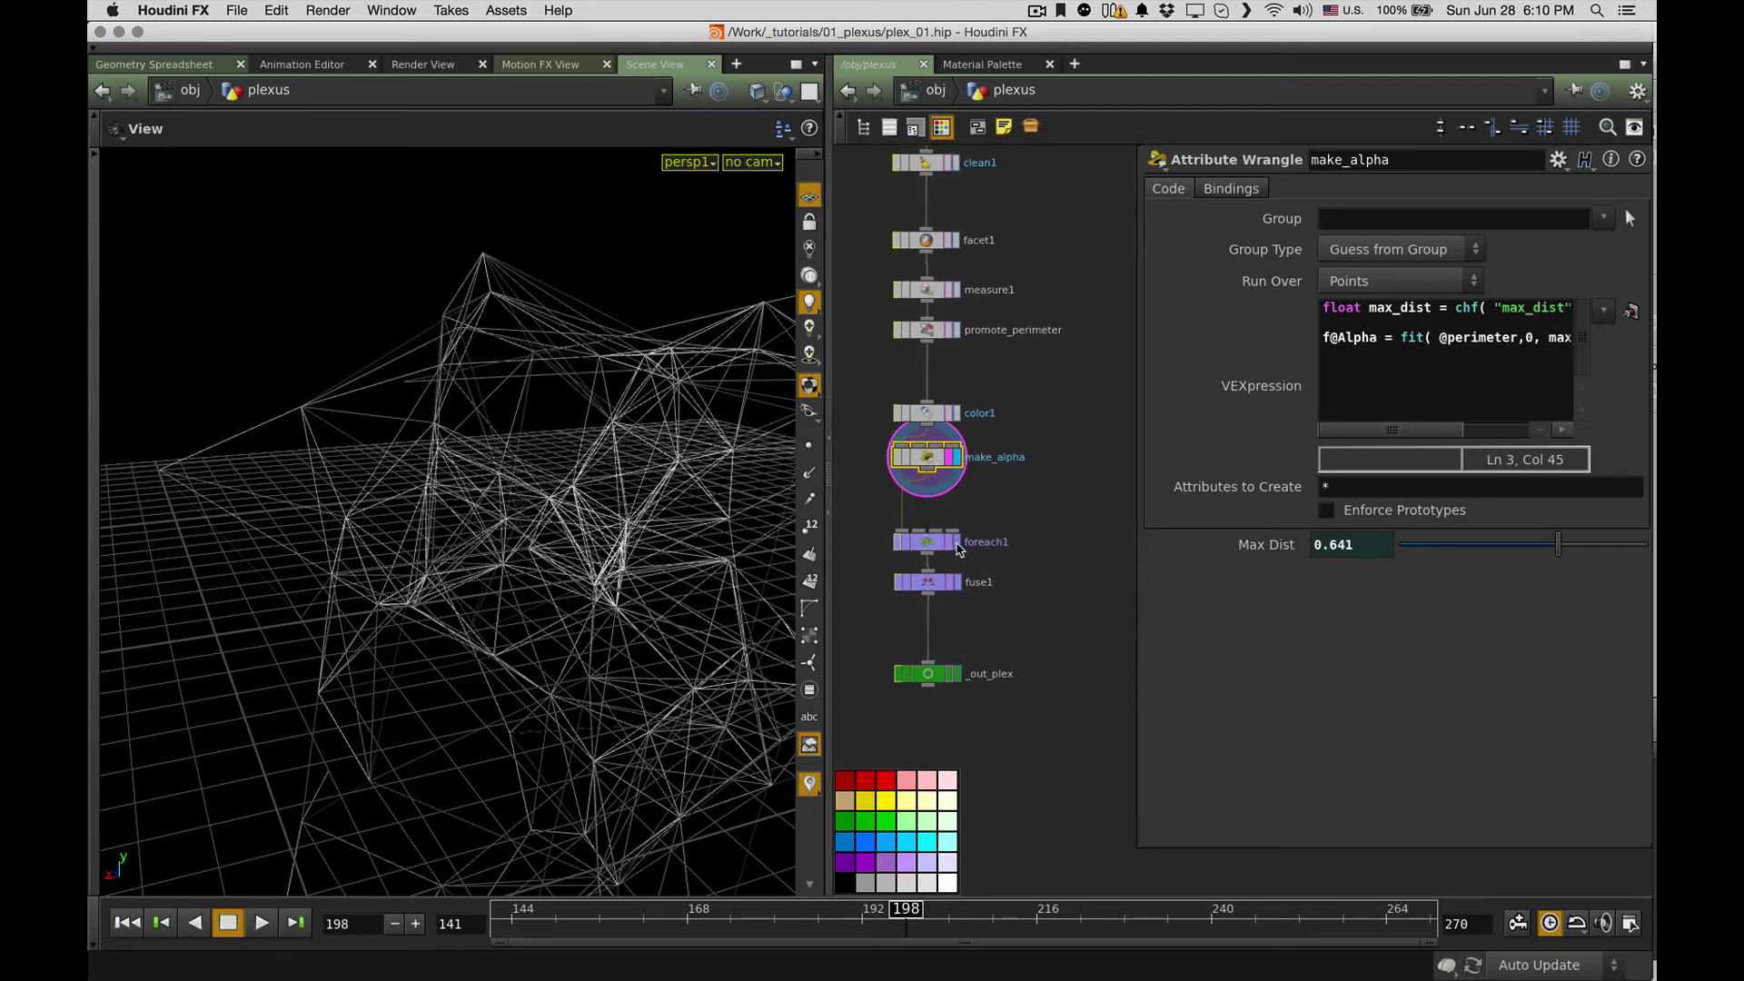
left_click(930, 545)
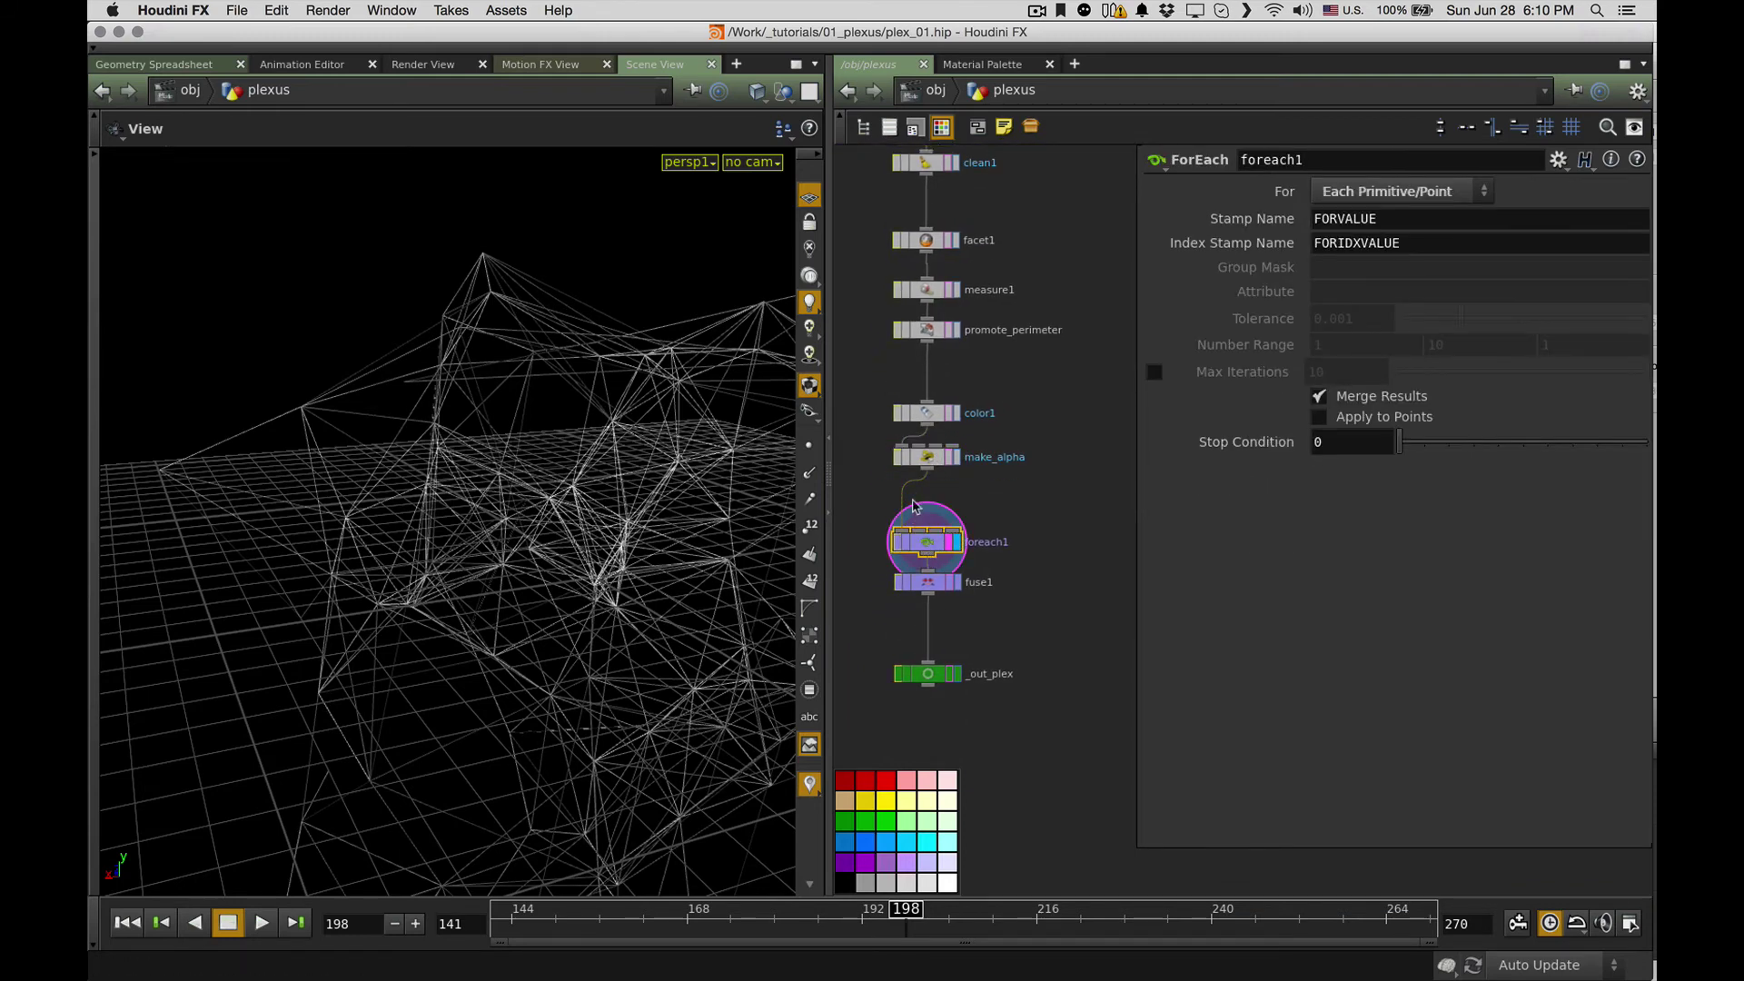
left_click(809, 197)
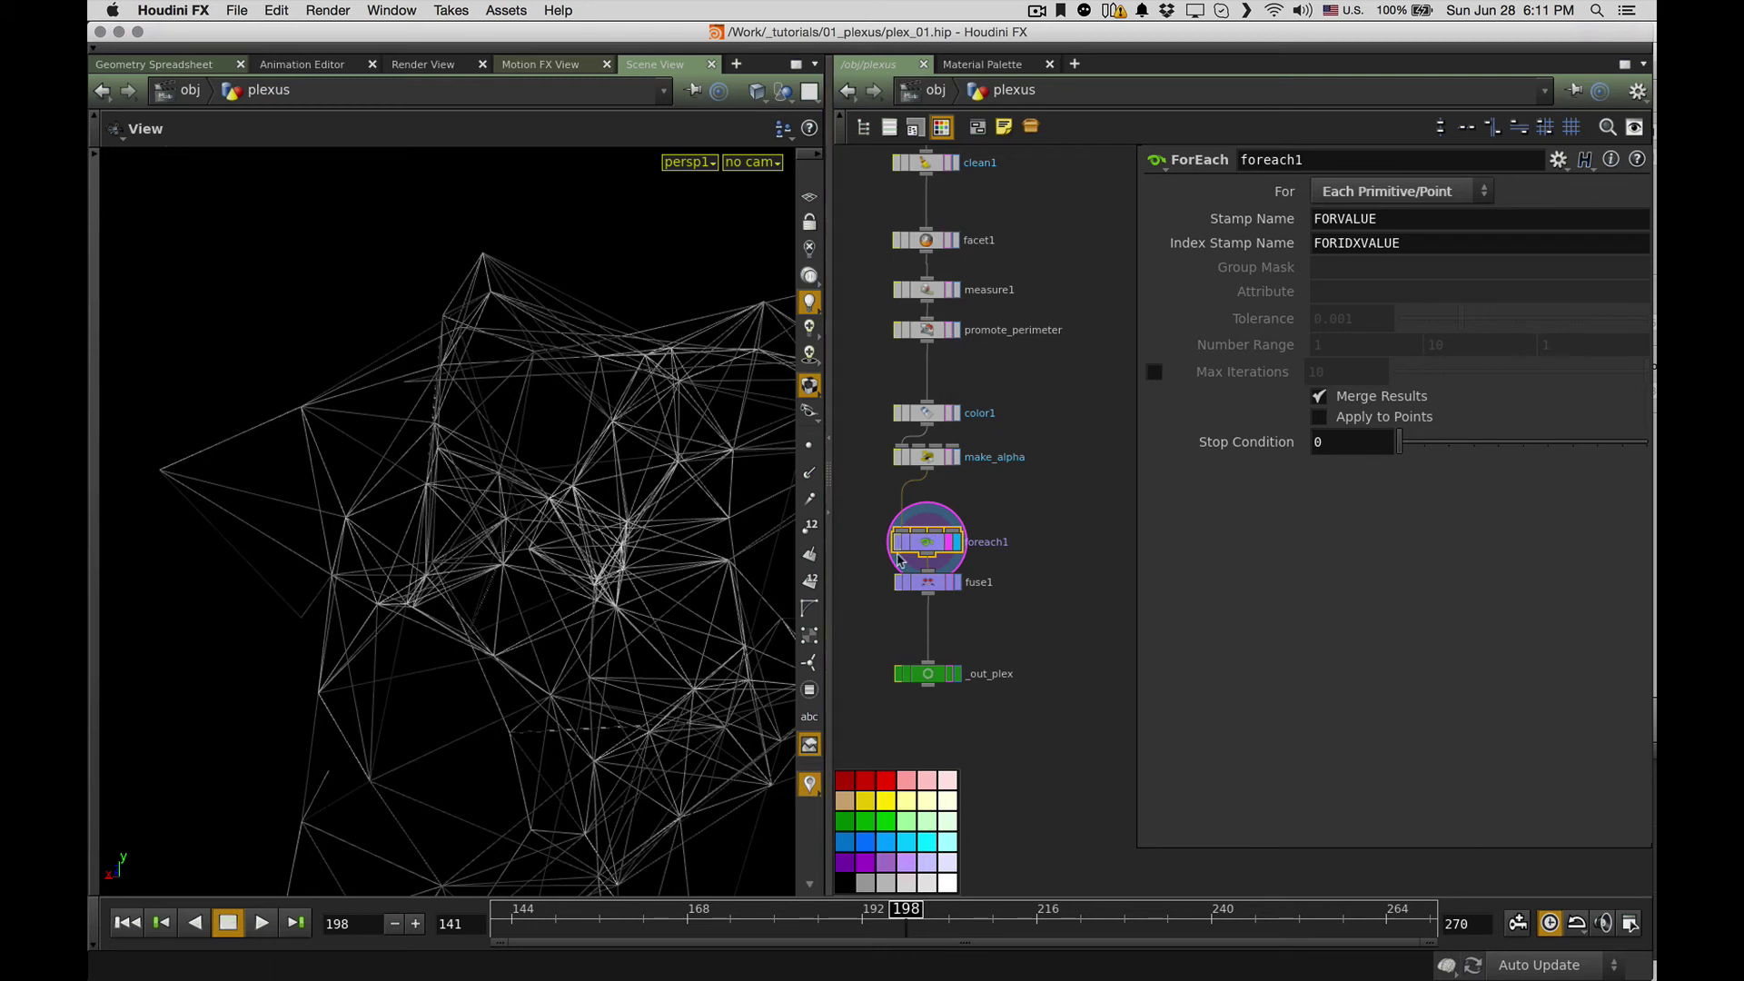
Step: Enter foreach1 and review its resample1, group1 and pointwrangle1 nodes, with points displayed and the wrangle's full VEX line readable
double_click(927, 545)
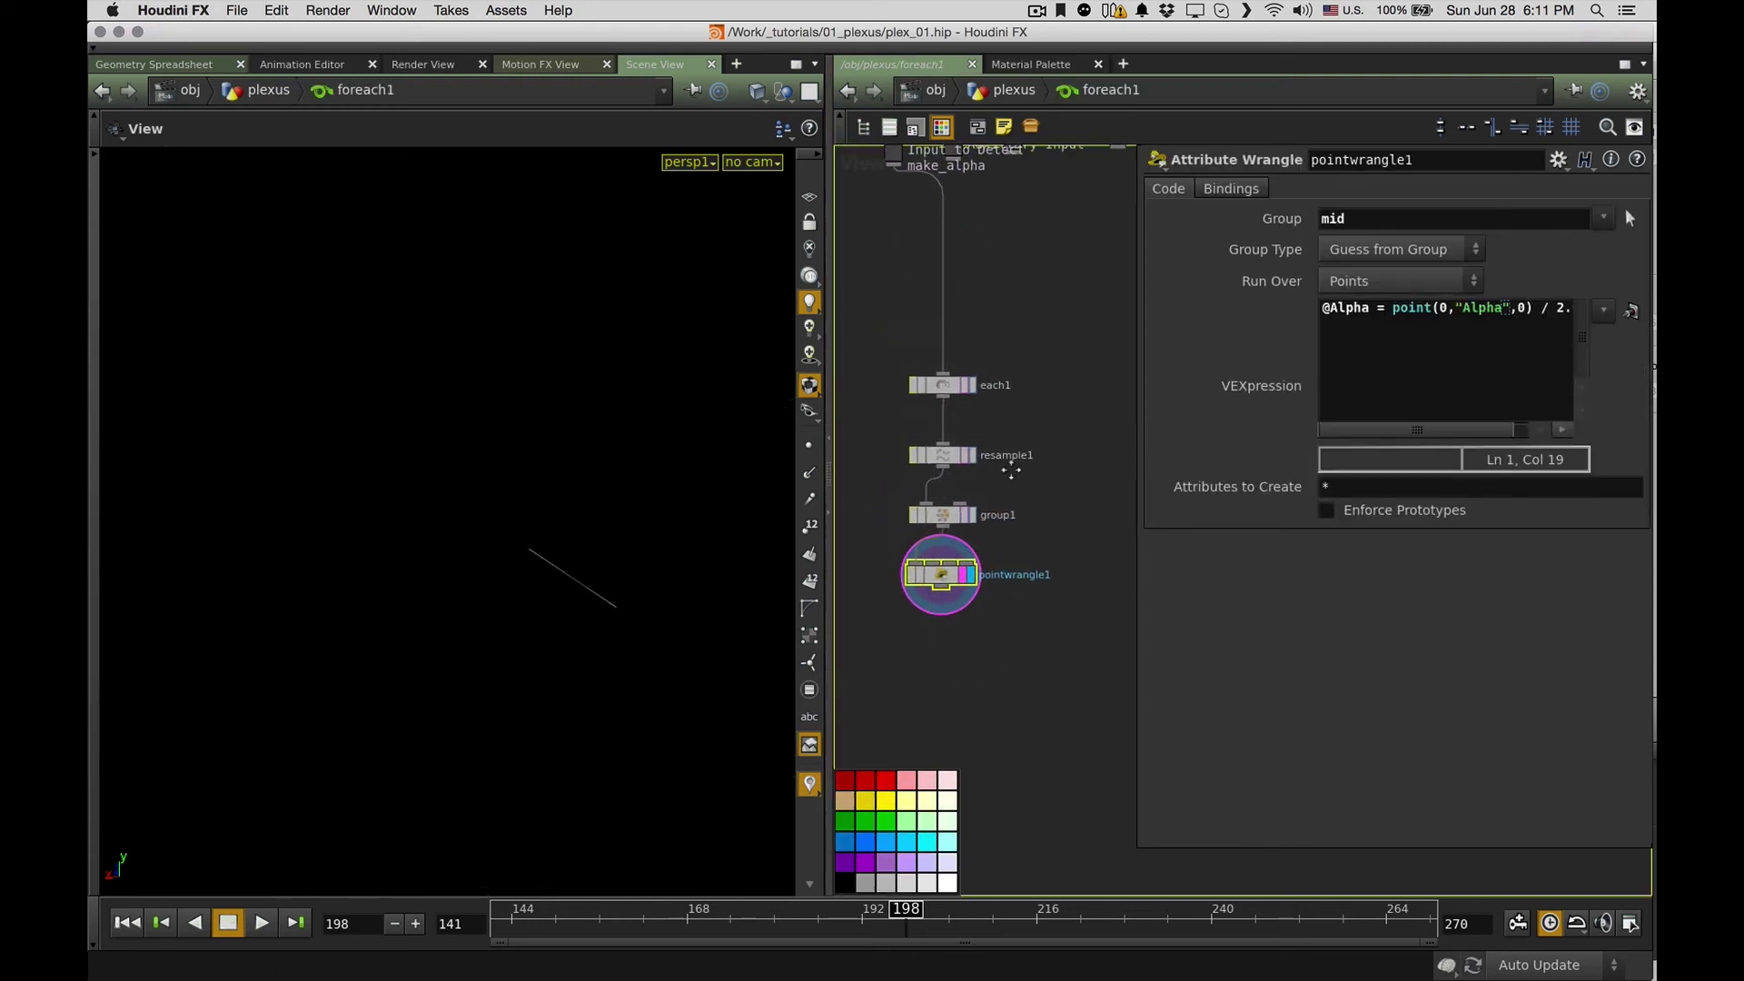
scroll(981, 495, "up", 2)
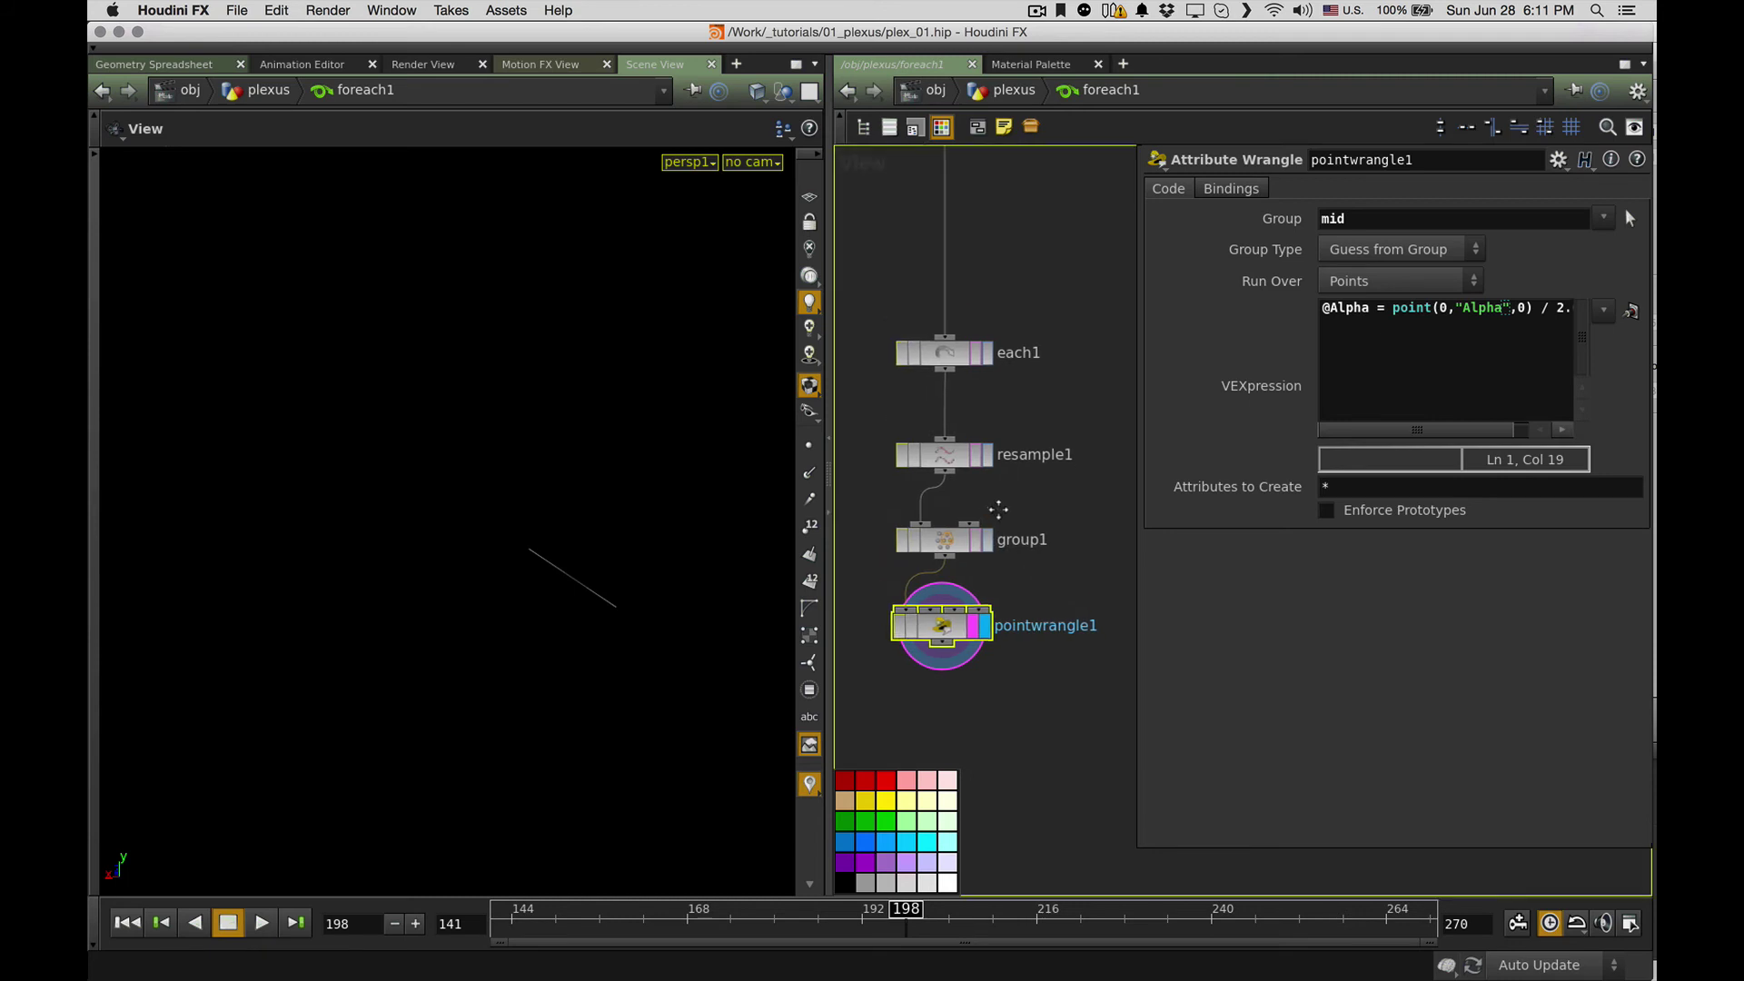
left_click(947, 479)
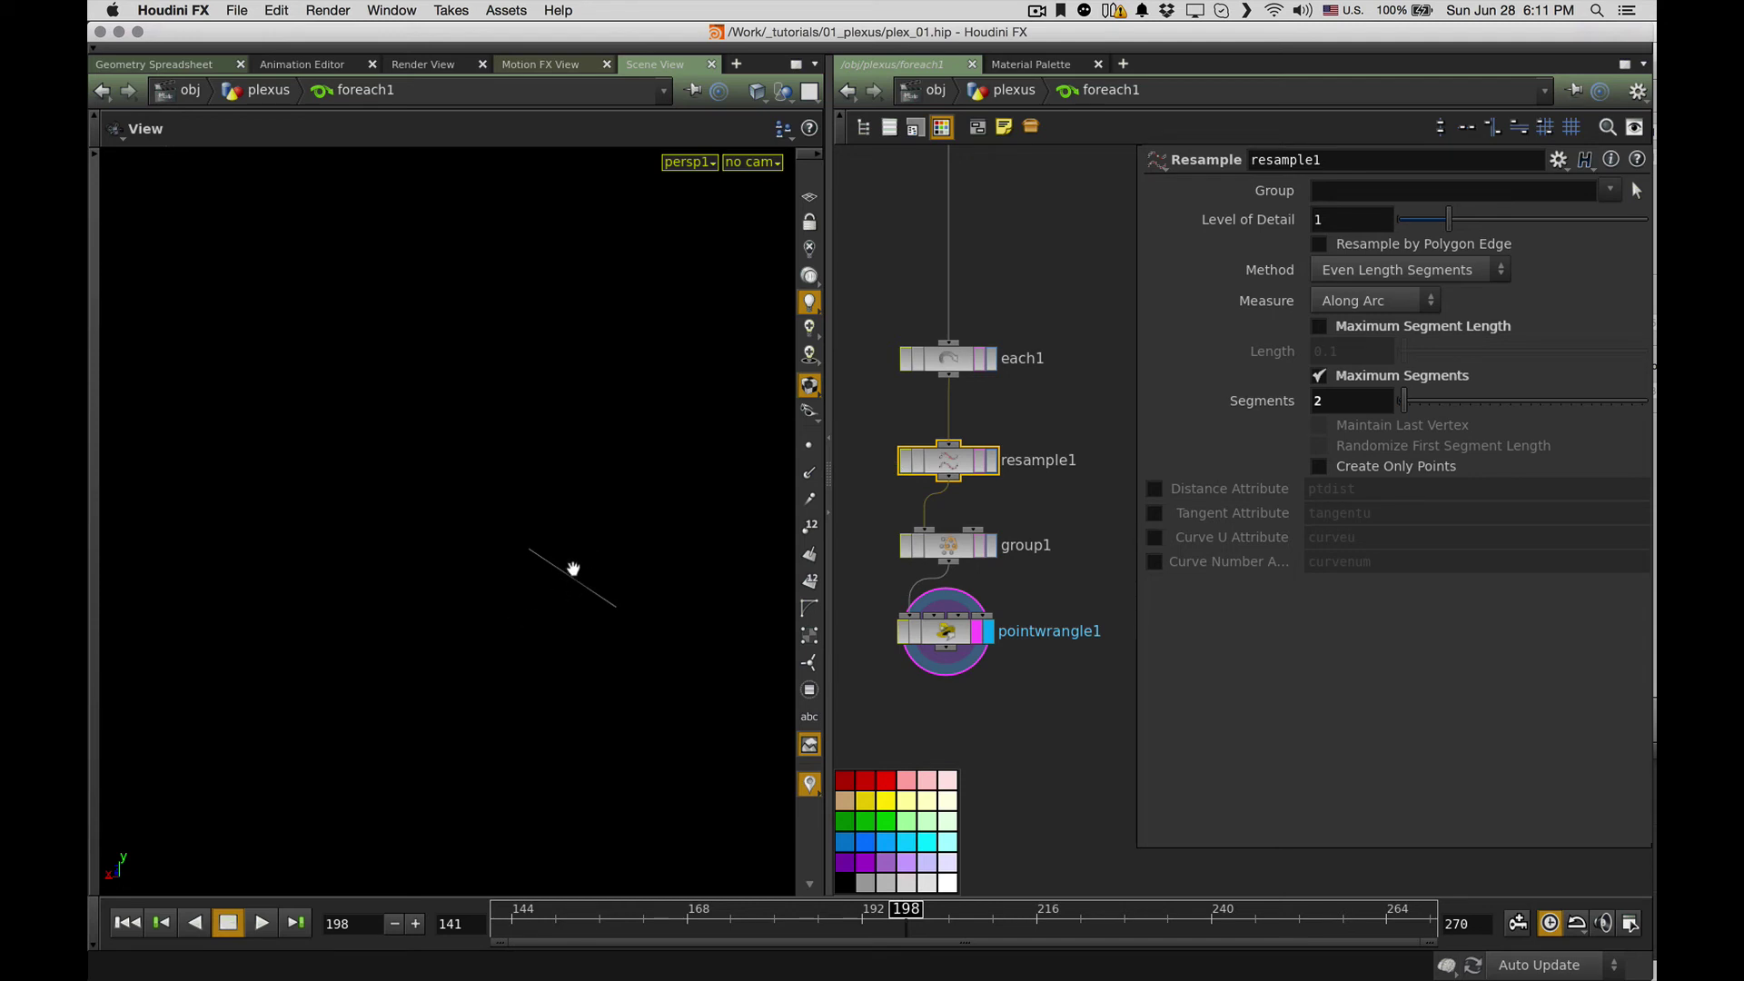
left_click(931, 550)
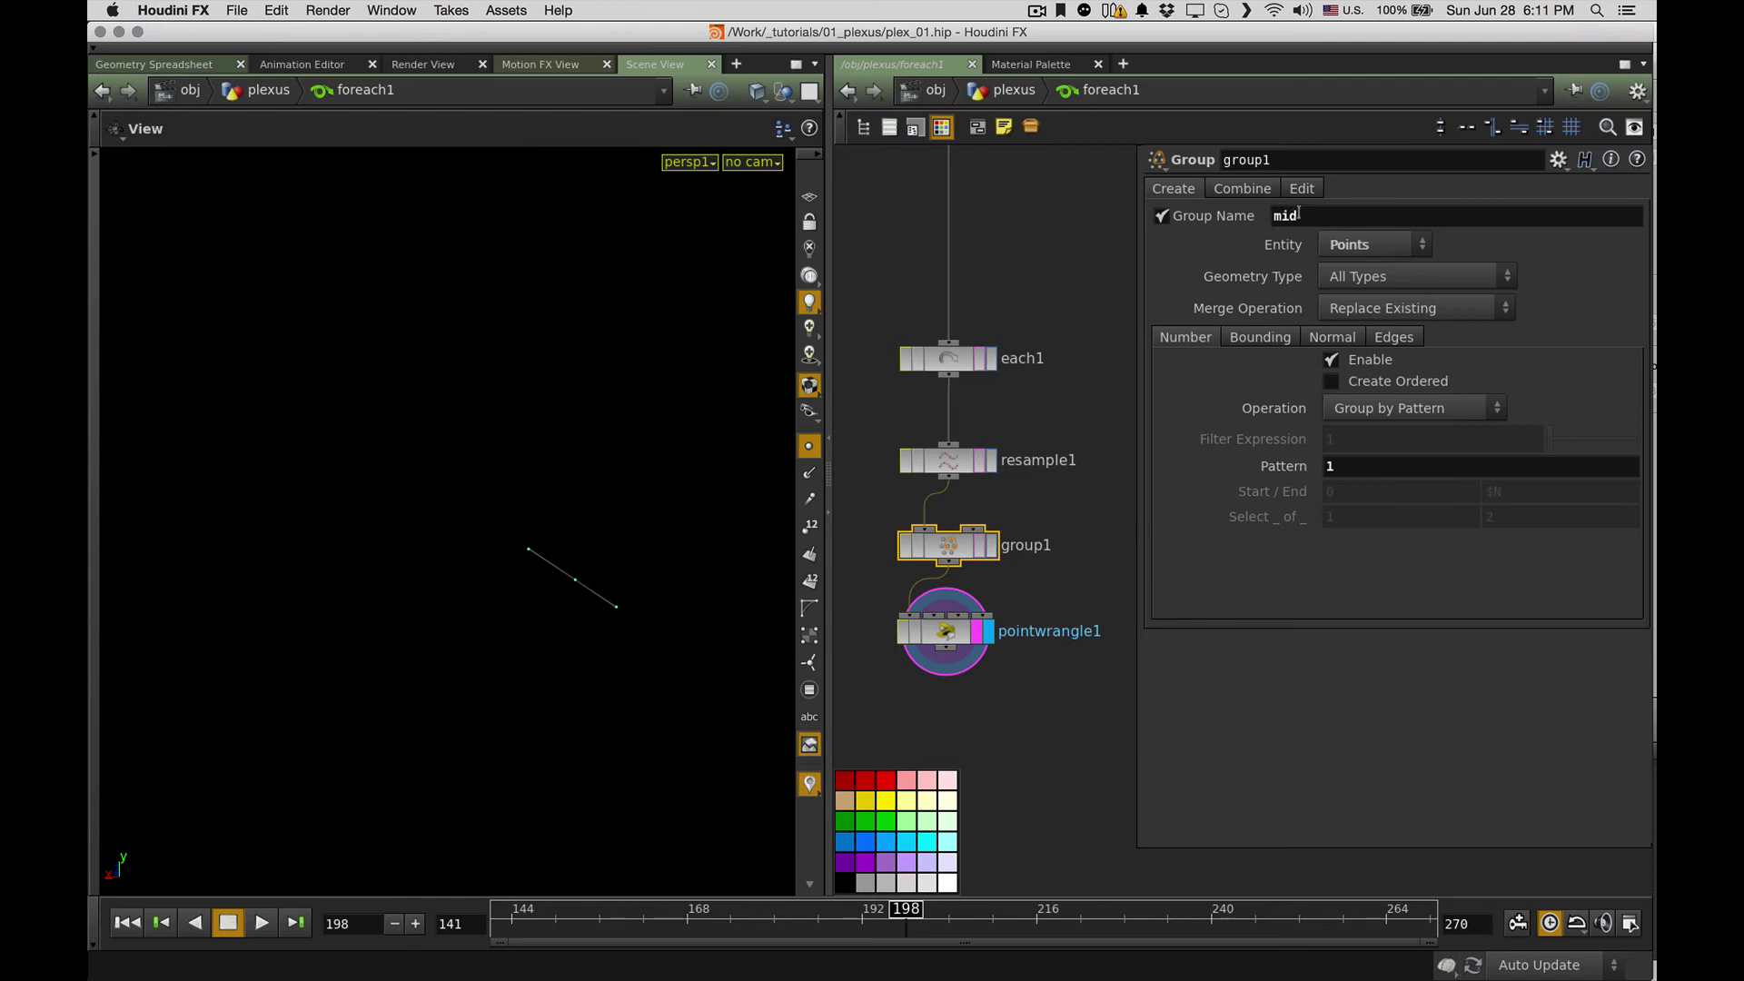
left_click(943, 641)
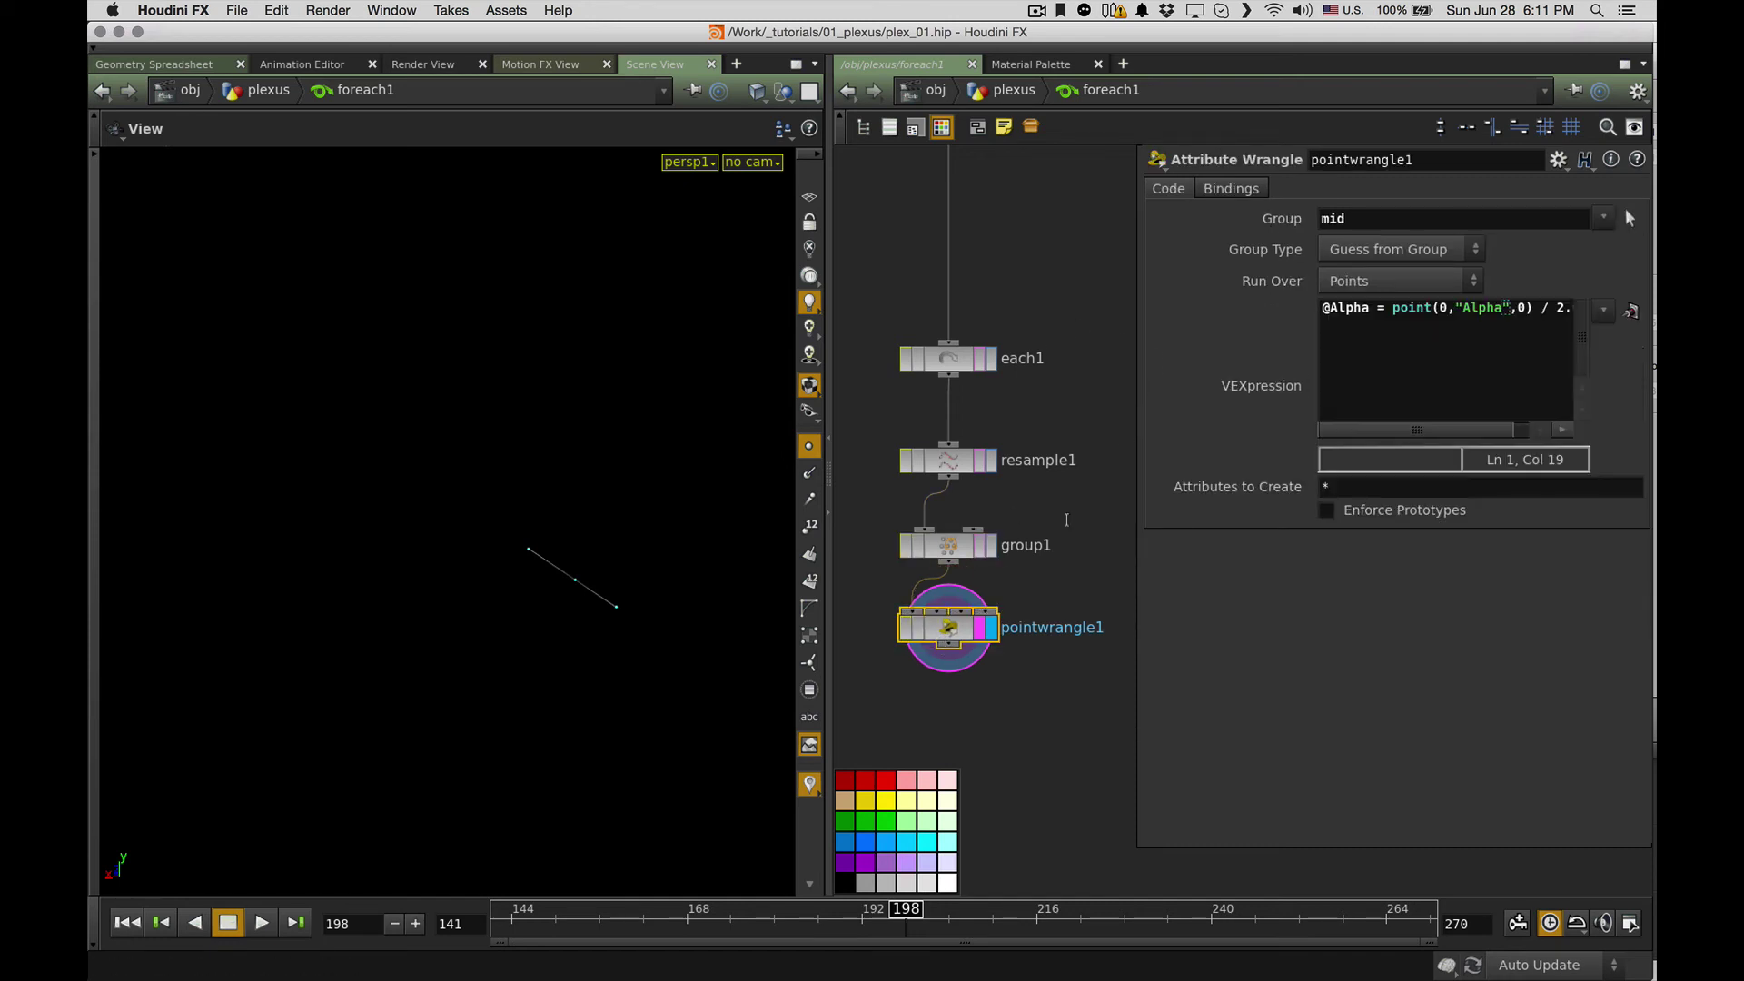
scroll(1344, 430, "right", 1)
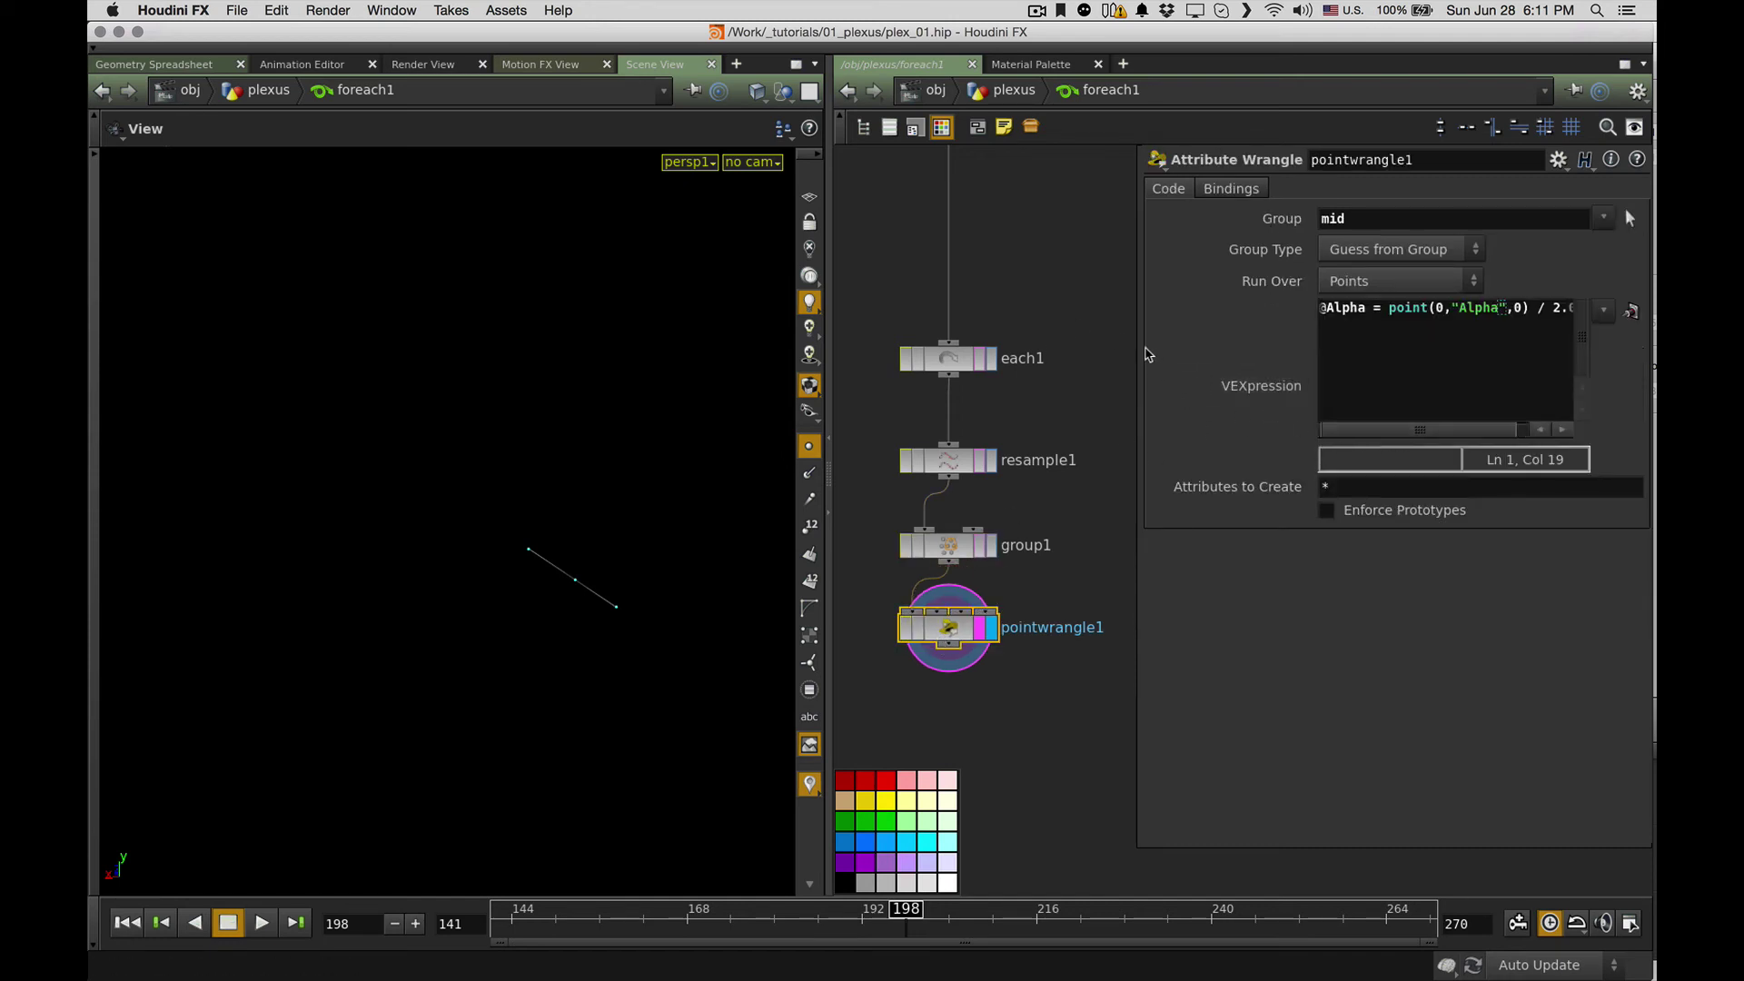
left_click_drag(1137, 345, 1046, 345)
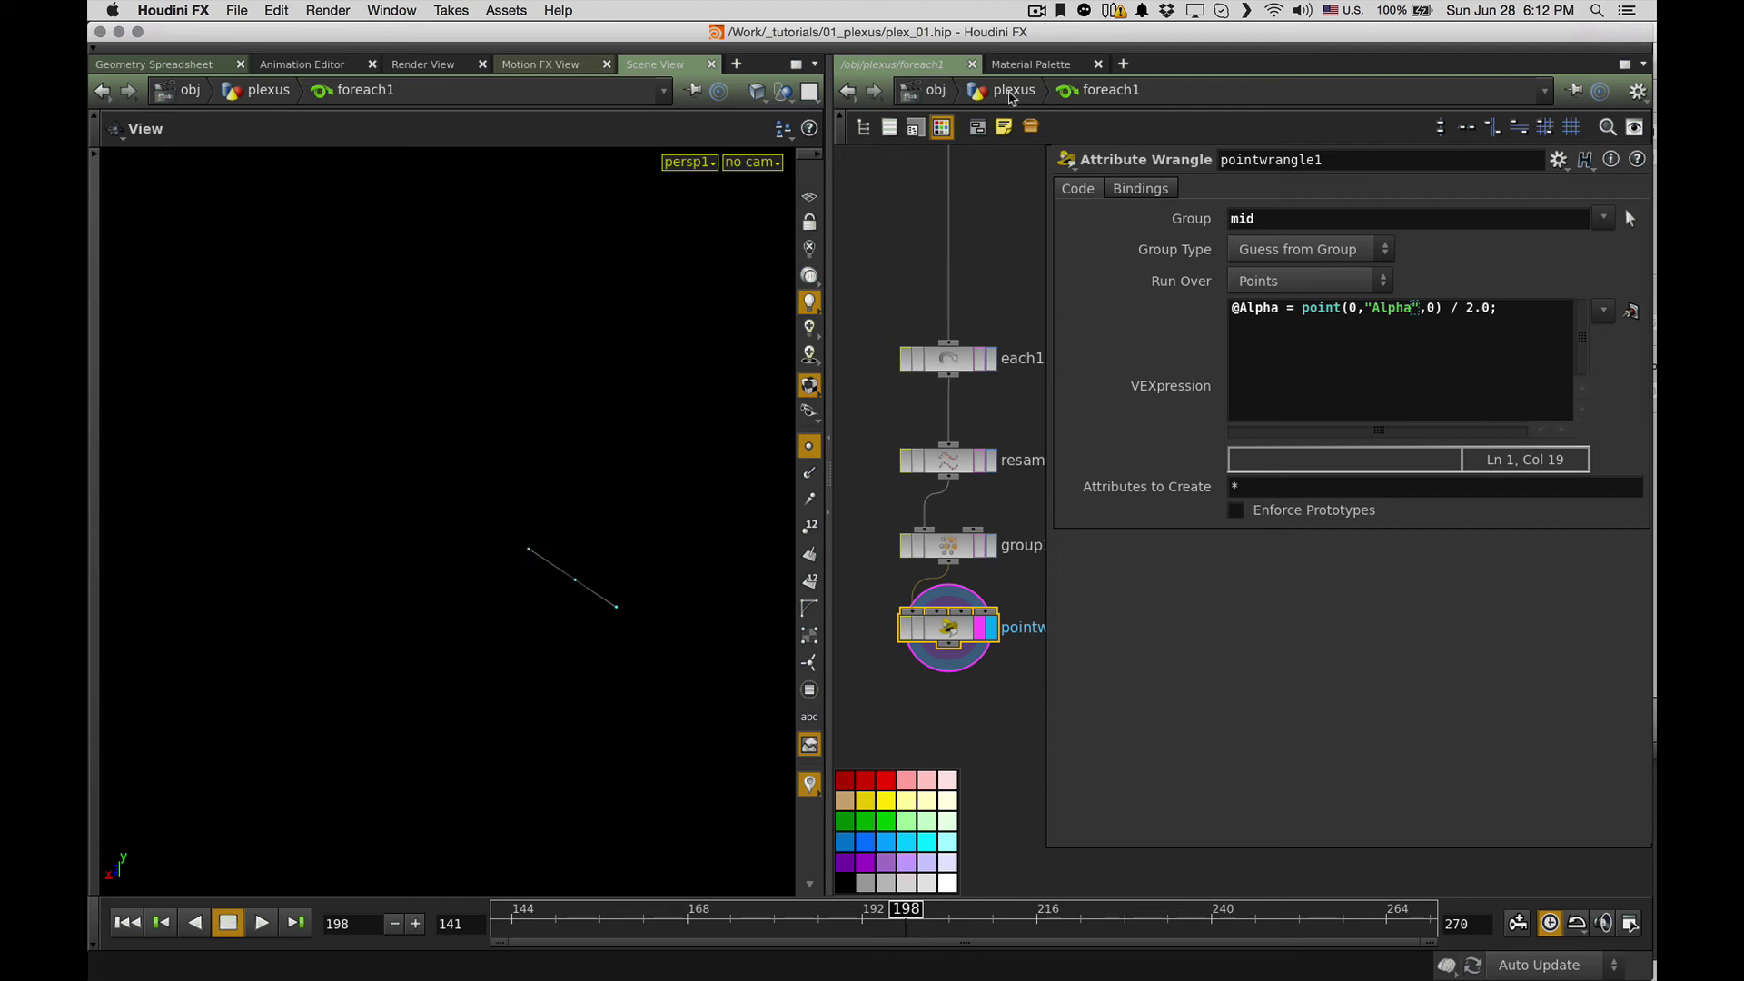
Step: Return to the plexus network, hide the points, and compare the lines up close with foreach1 bypassed and active
left_click(1010, 90)
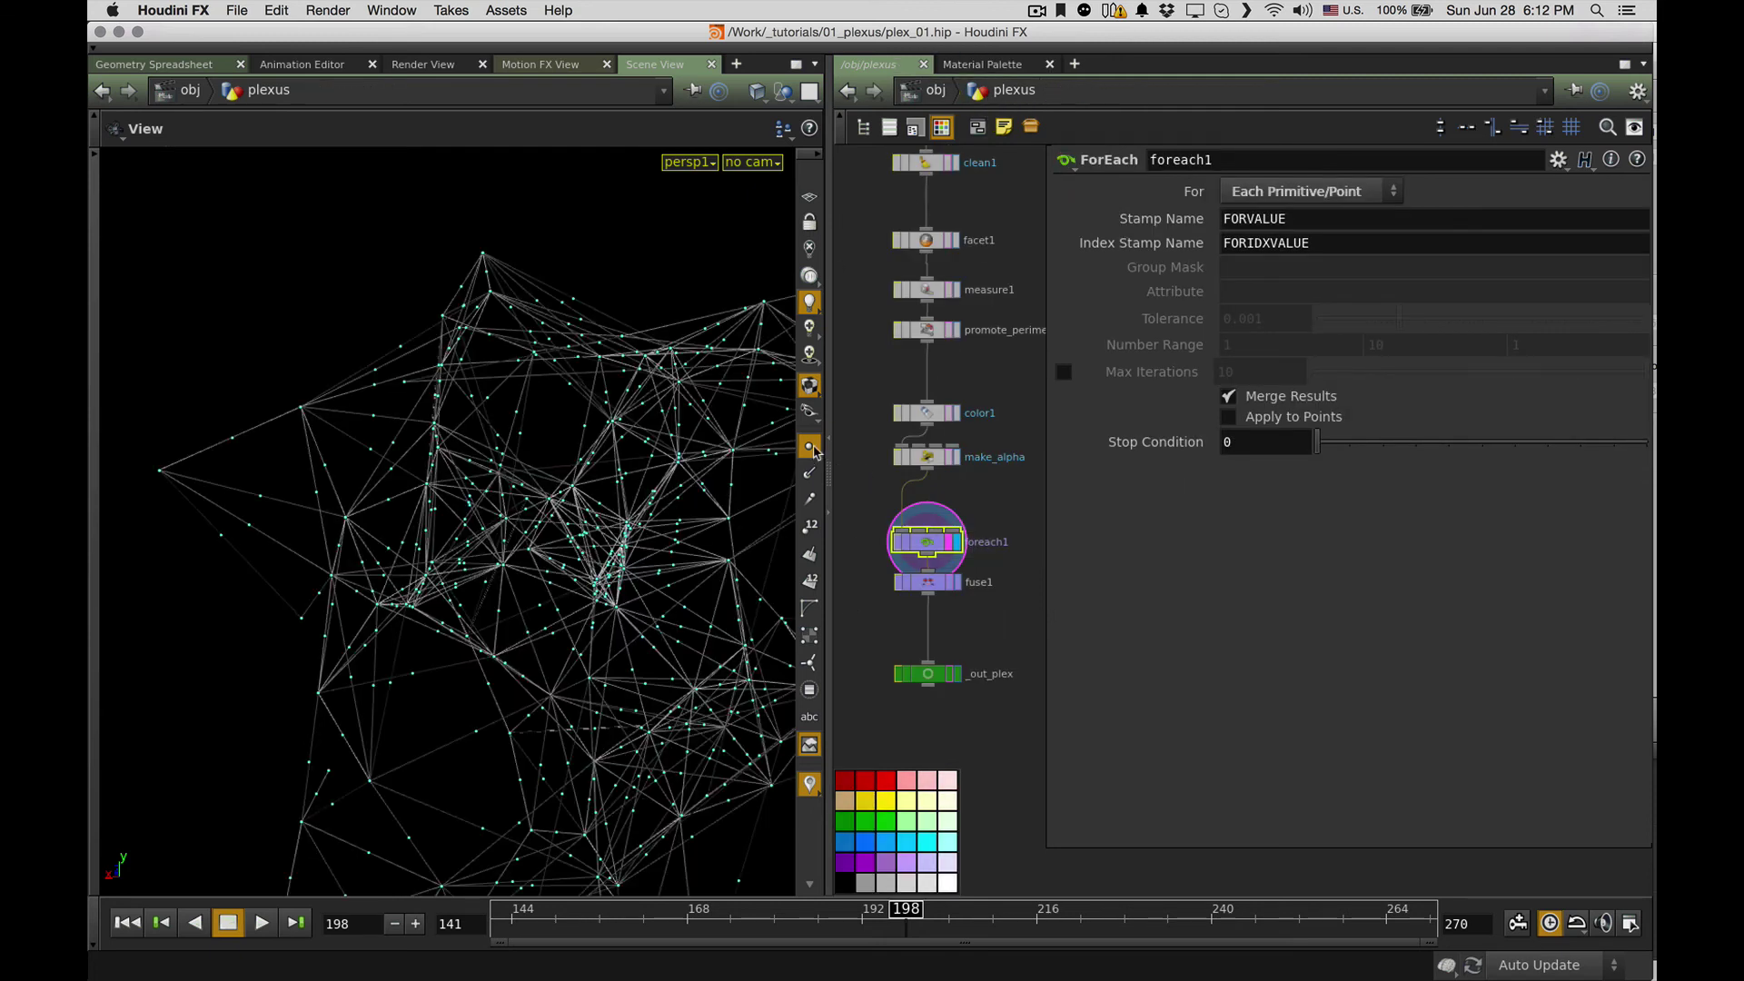
left_click(808, 445)
scroll(545, 533, "up", 10)
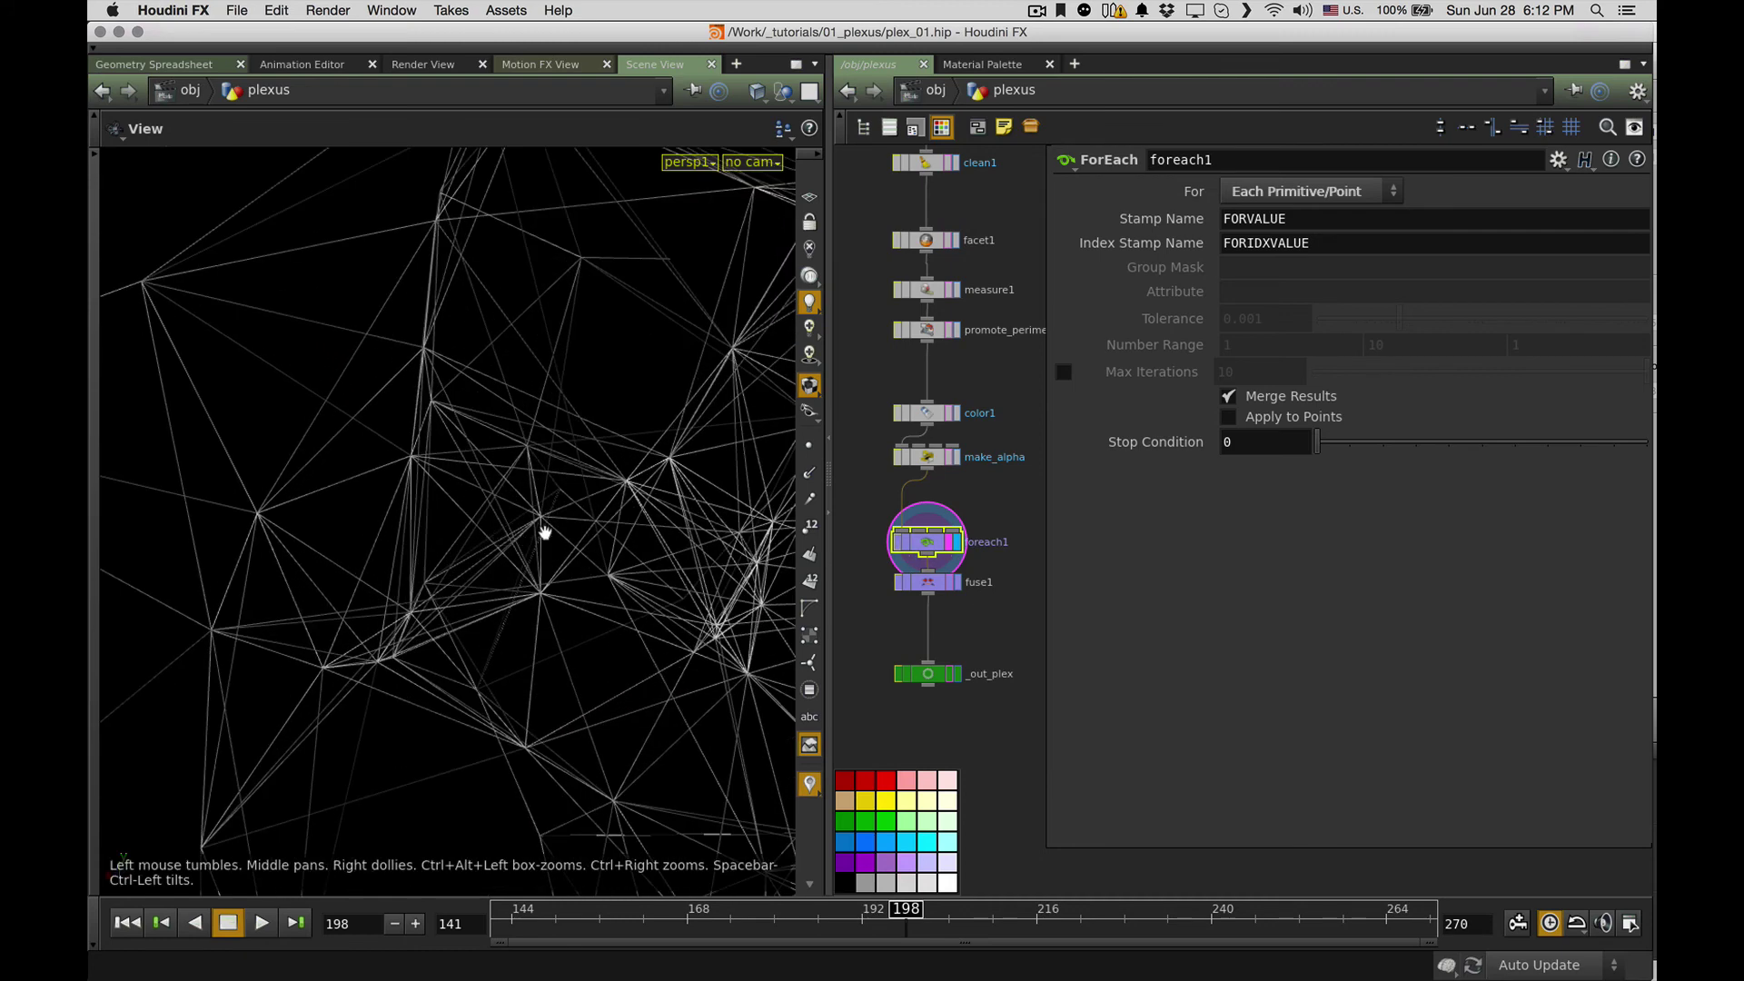
left_click_drag(542, 494, 498, 506)
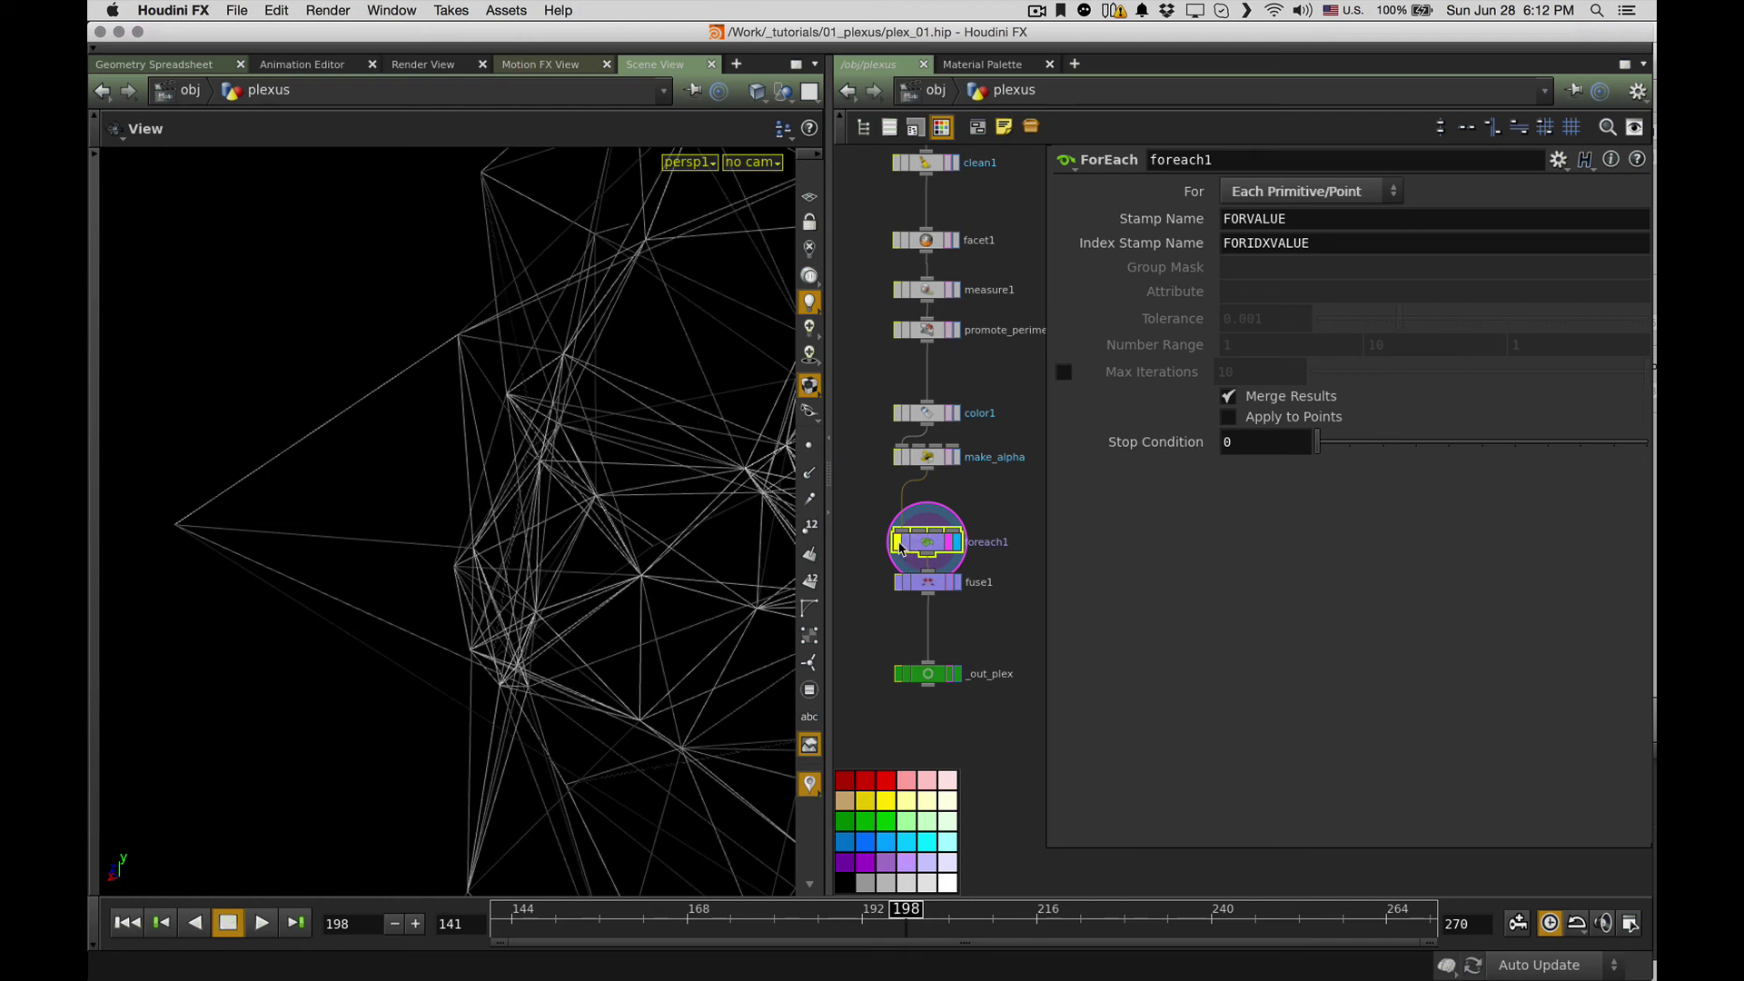
left_click(898, 545)
left_click_drag(585, 466, 526, 498)
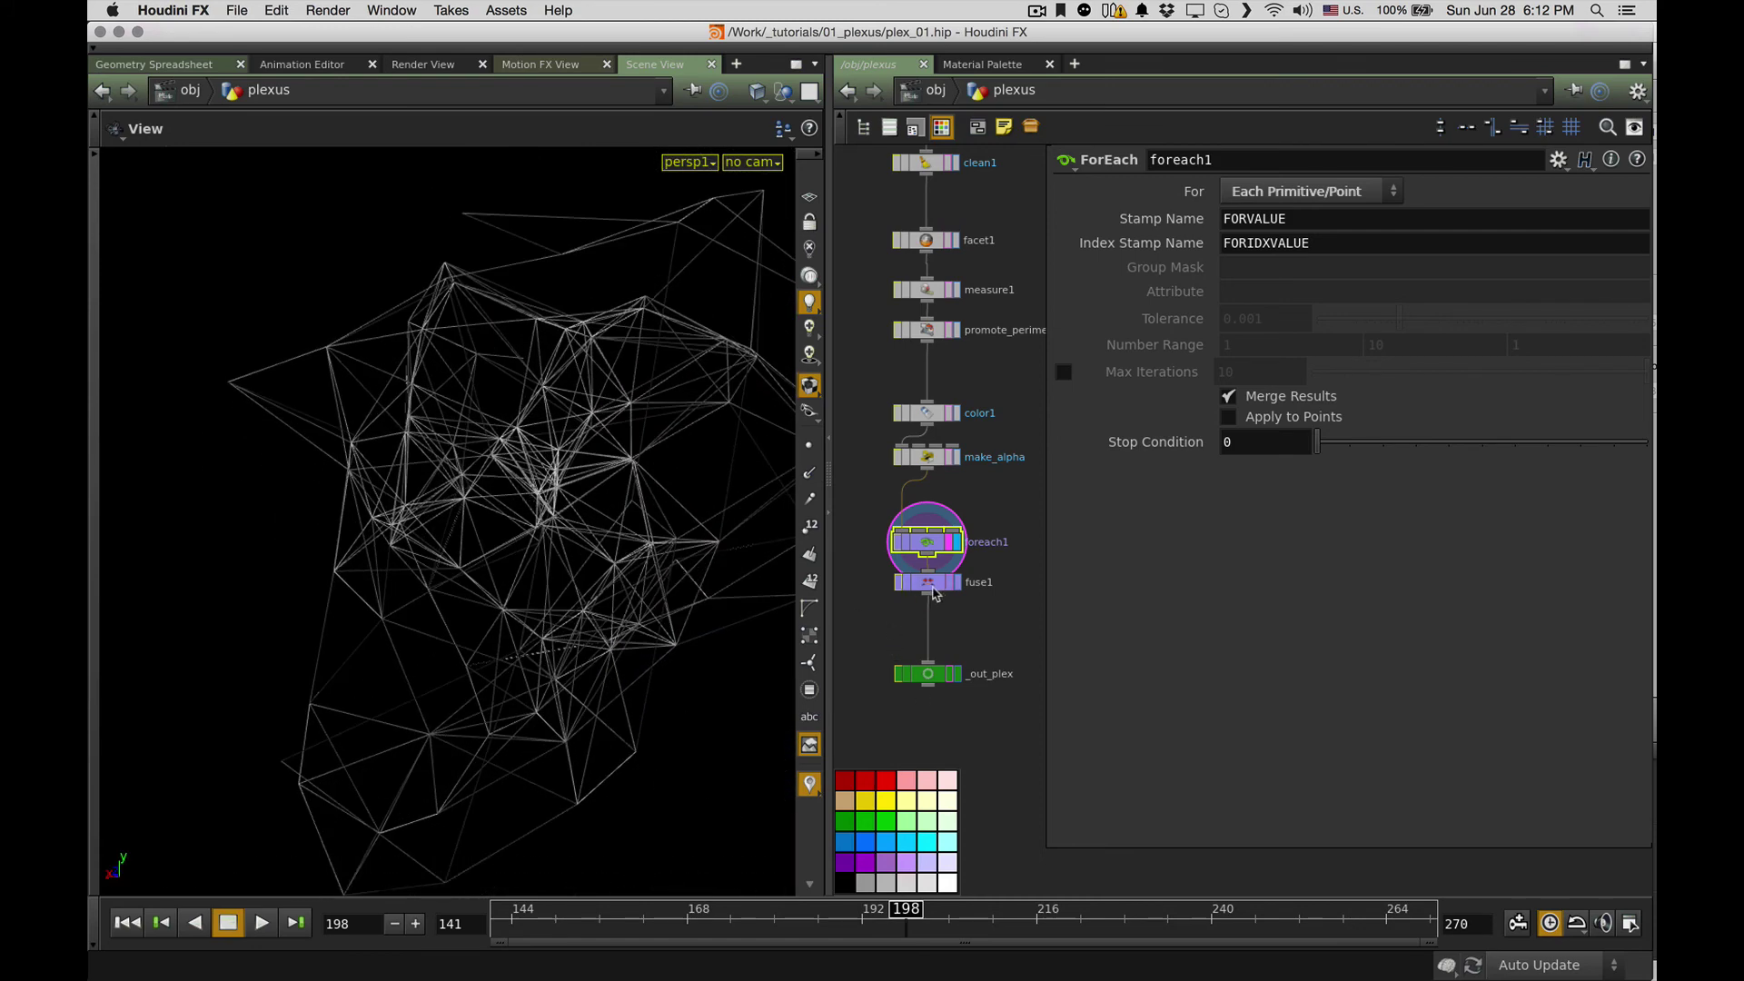
Step: Display the fuse1 node, bypass it at frame 178, and scrub the timeline to frame 208
left_click(933, 586)
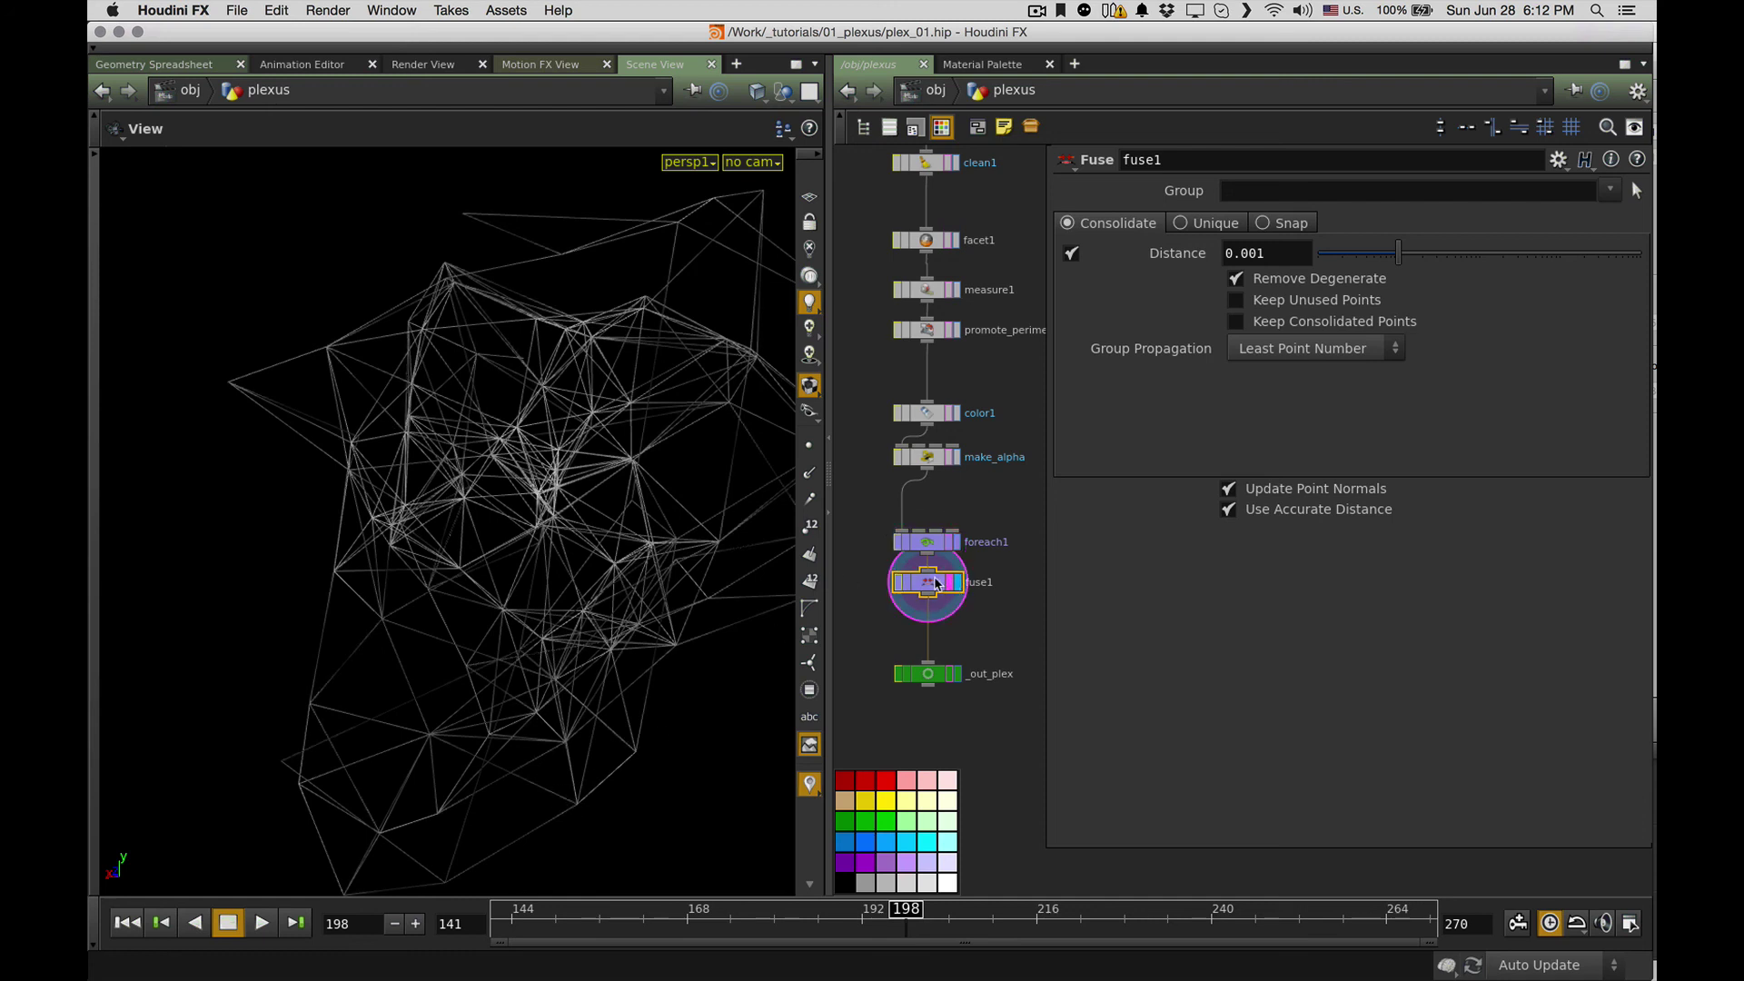
left_click_drag(906, 911, 761, 933)
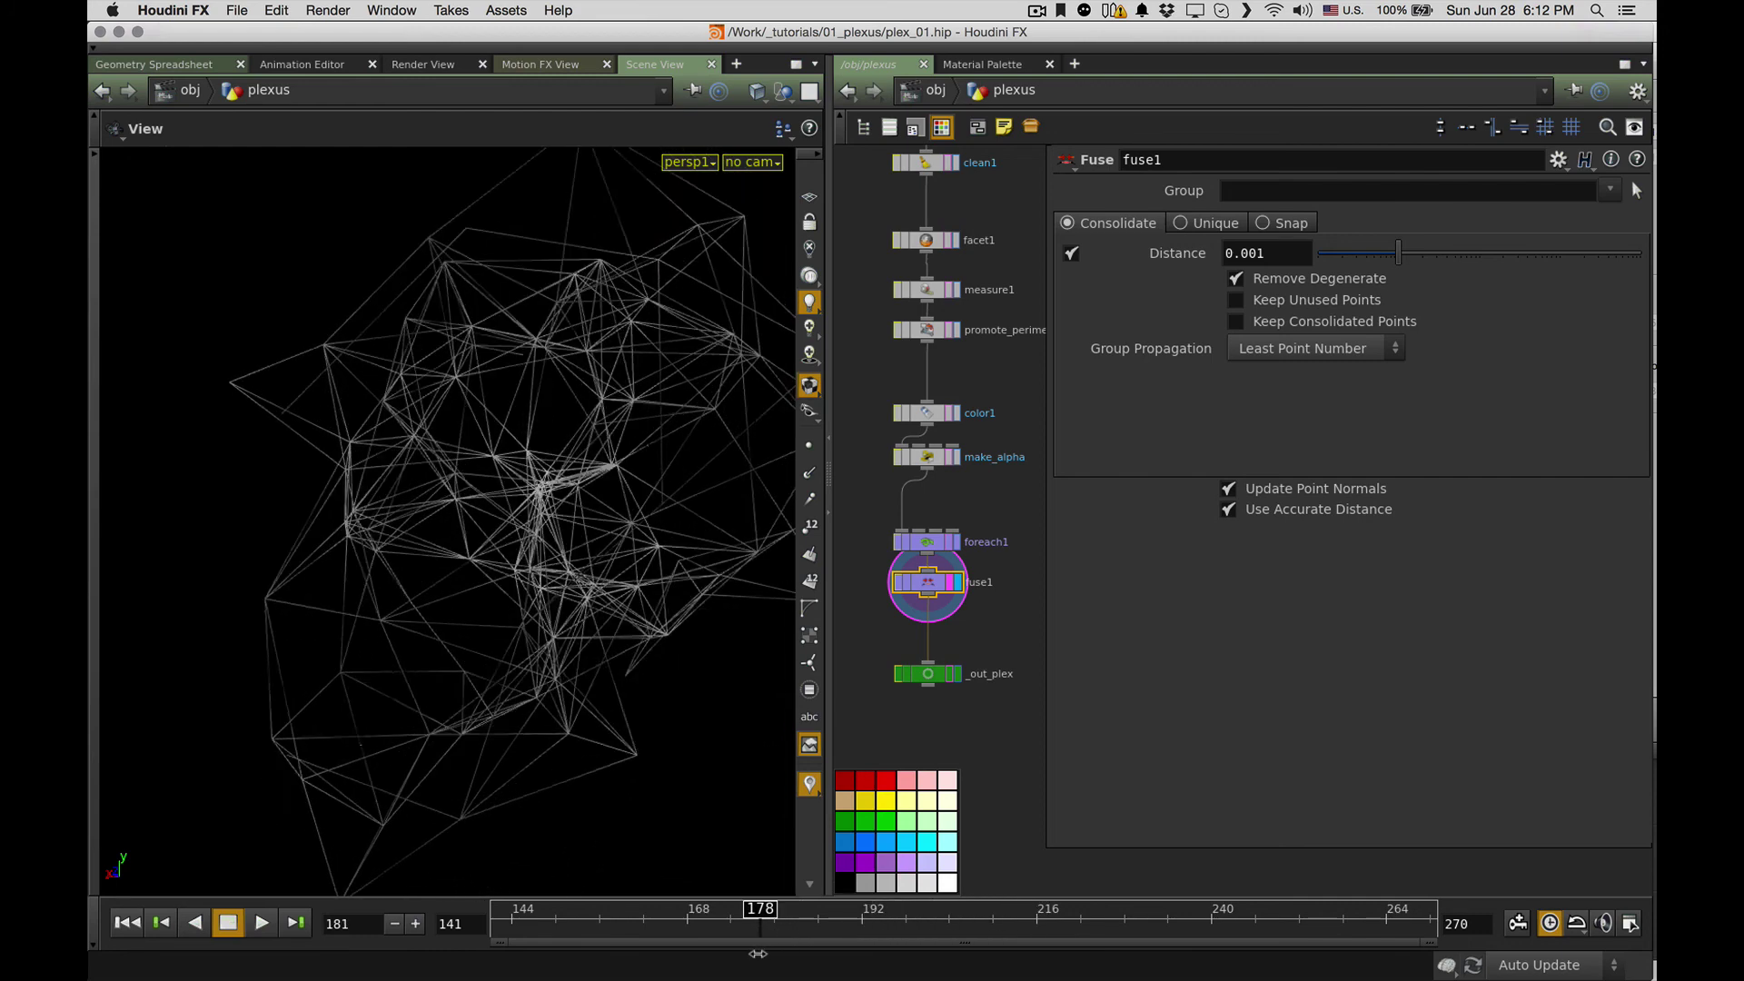
left_click(901, 582)
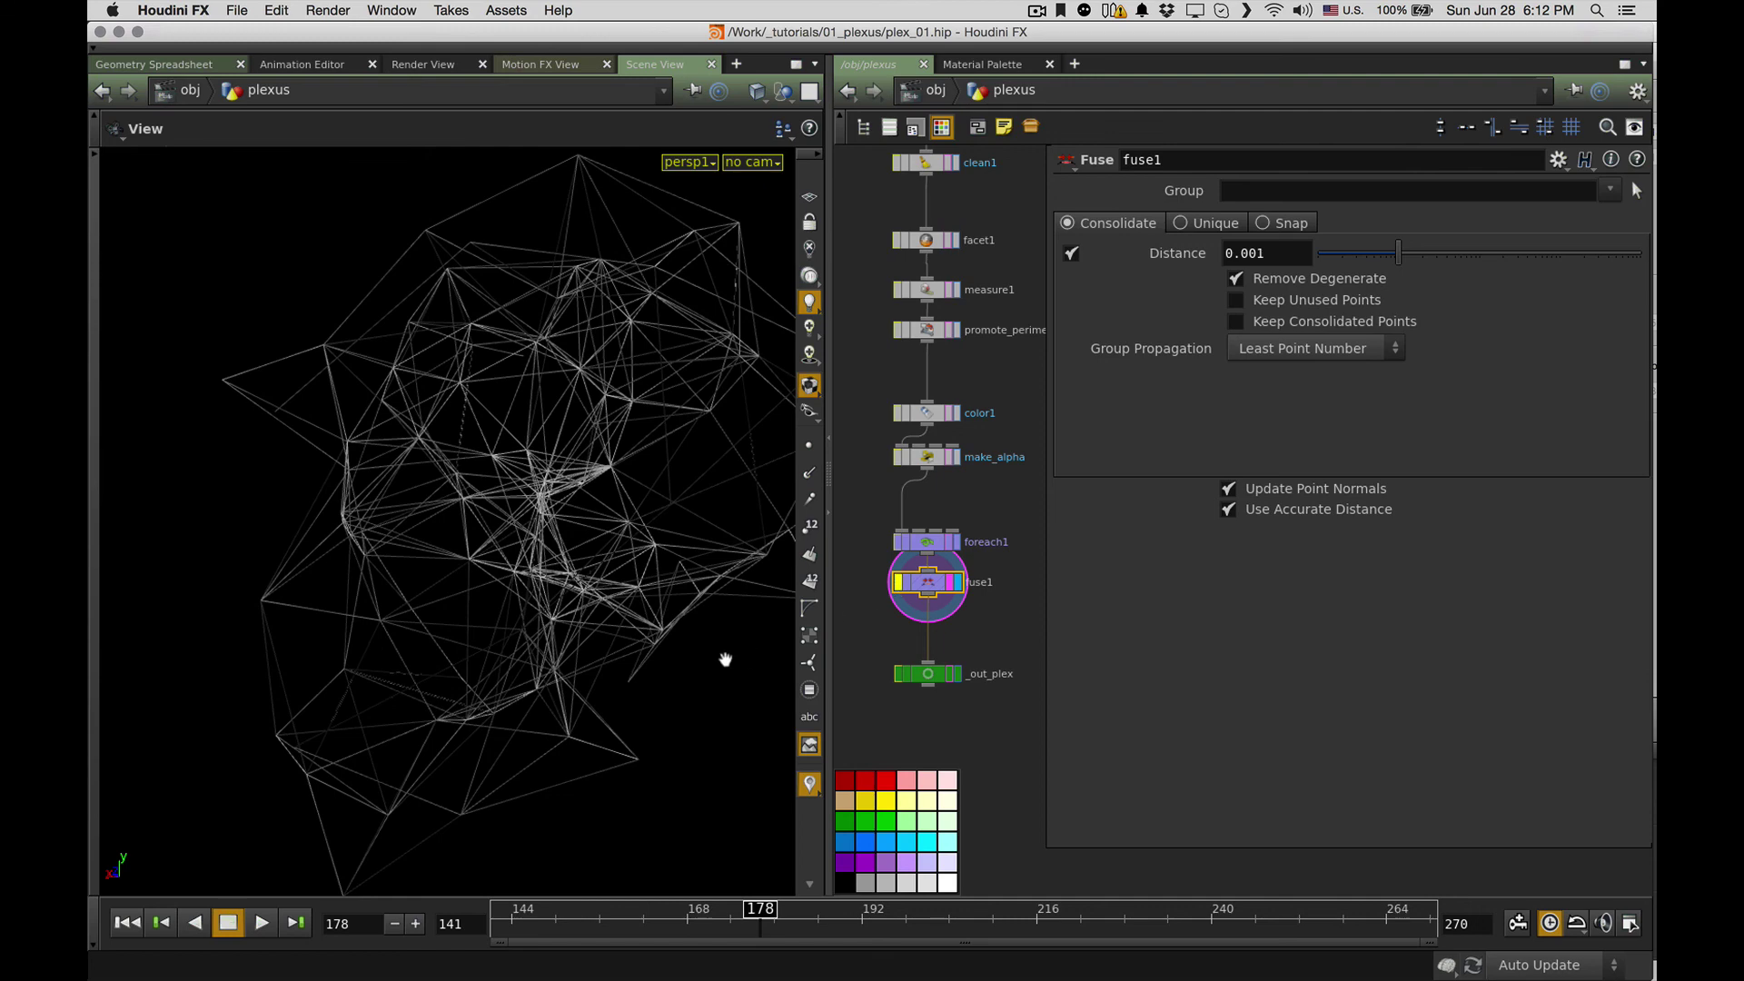
left_click_drag(772, 925, 979, 916)
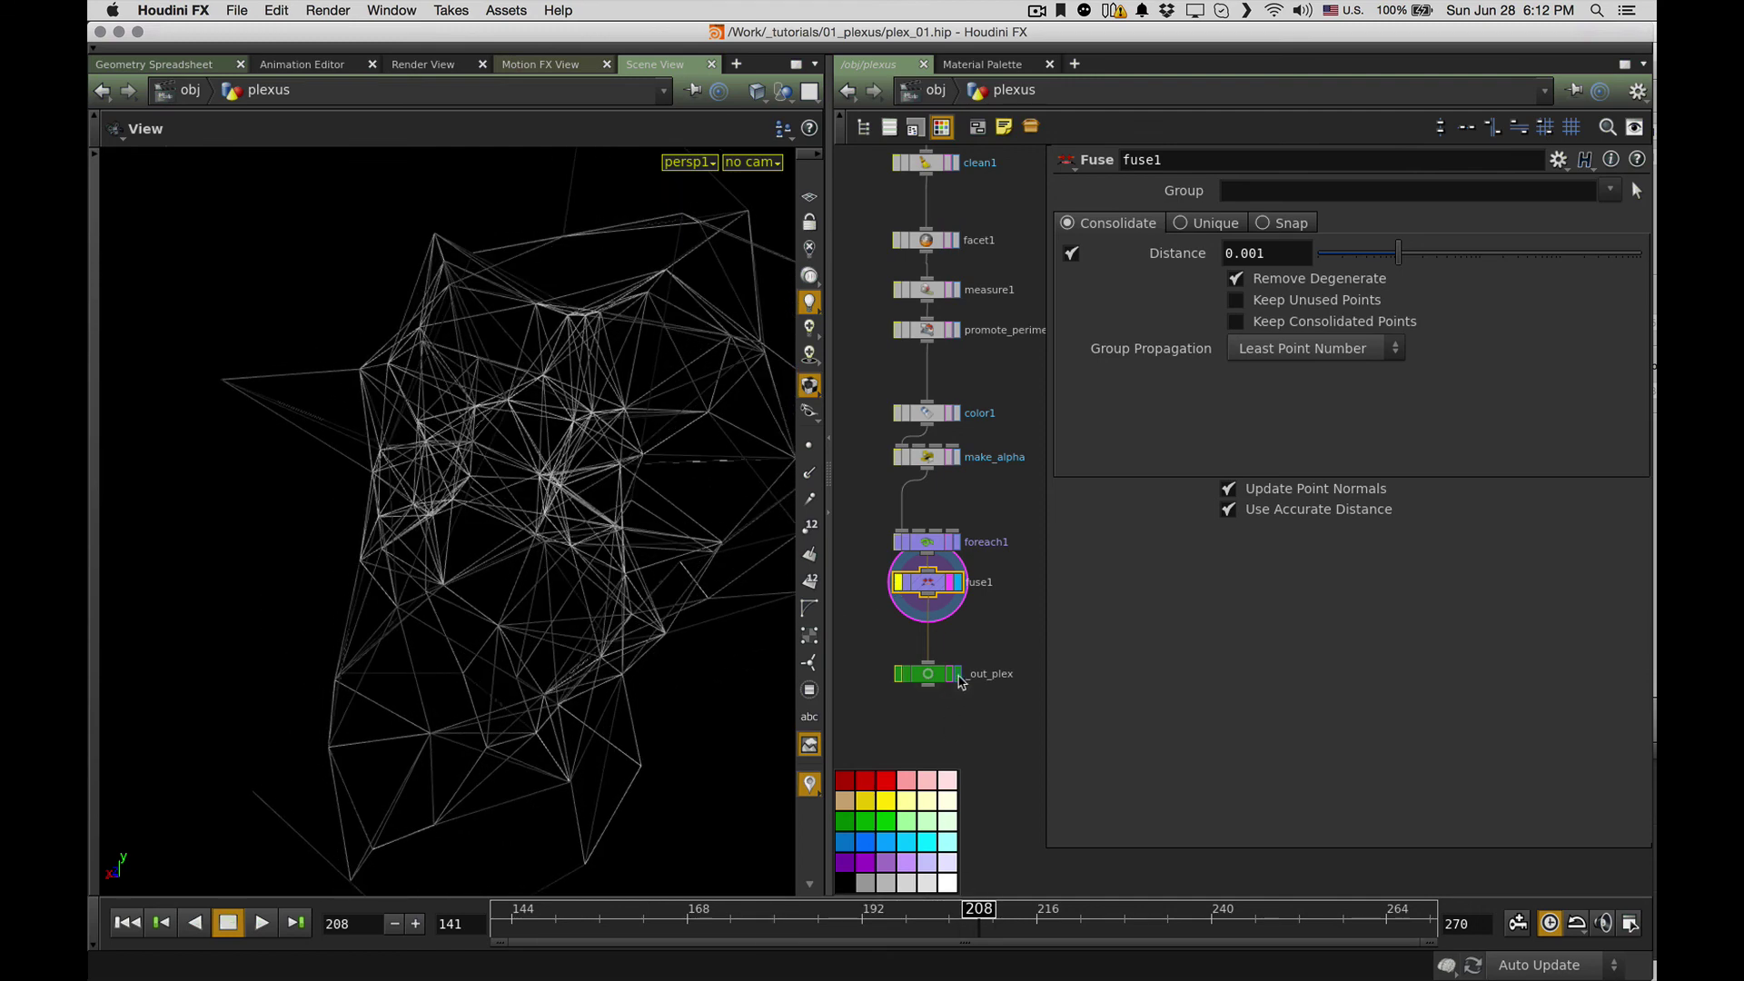
Step: Display the _out_plex null, go up to the object level, and view the whole plexus object
left_click(949, 679)
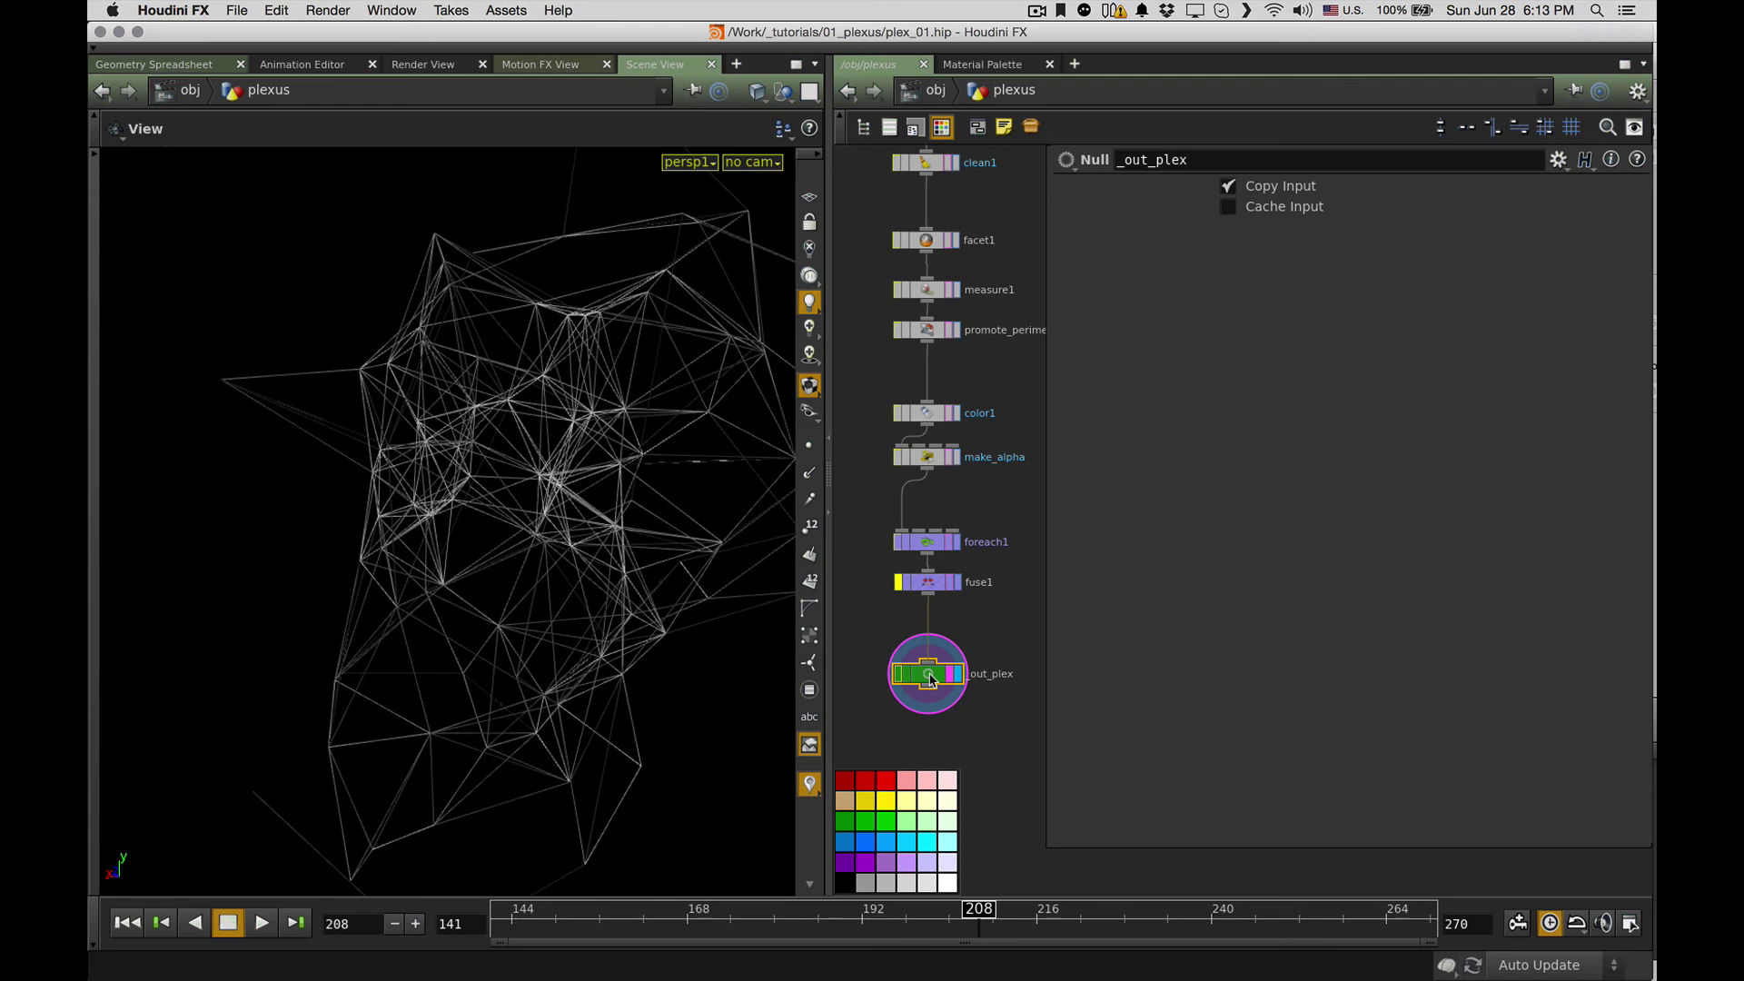
left_click(935, 94)
left_click(926, 326)
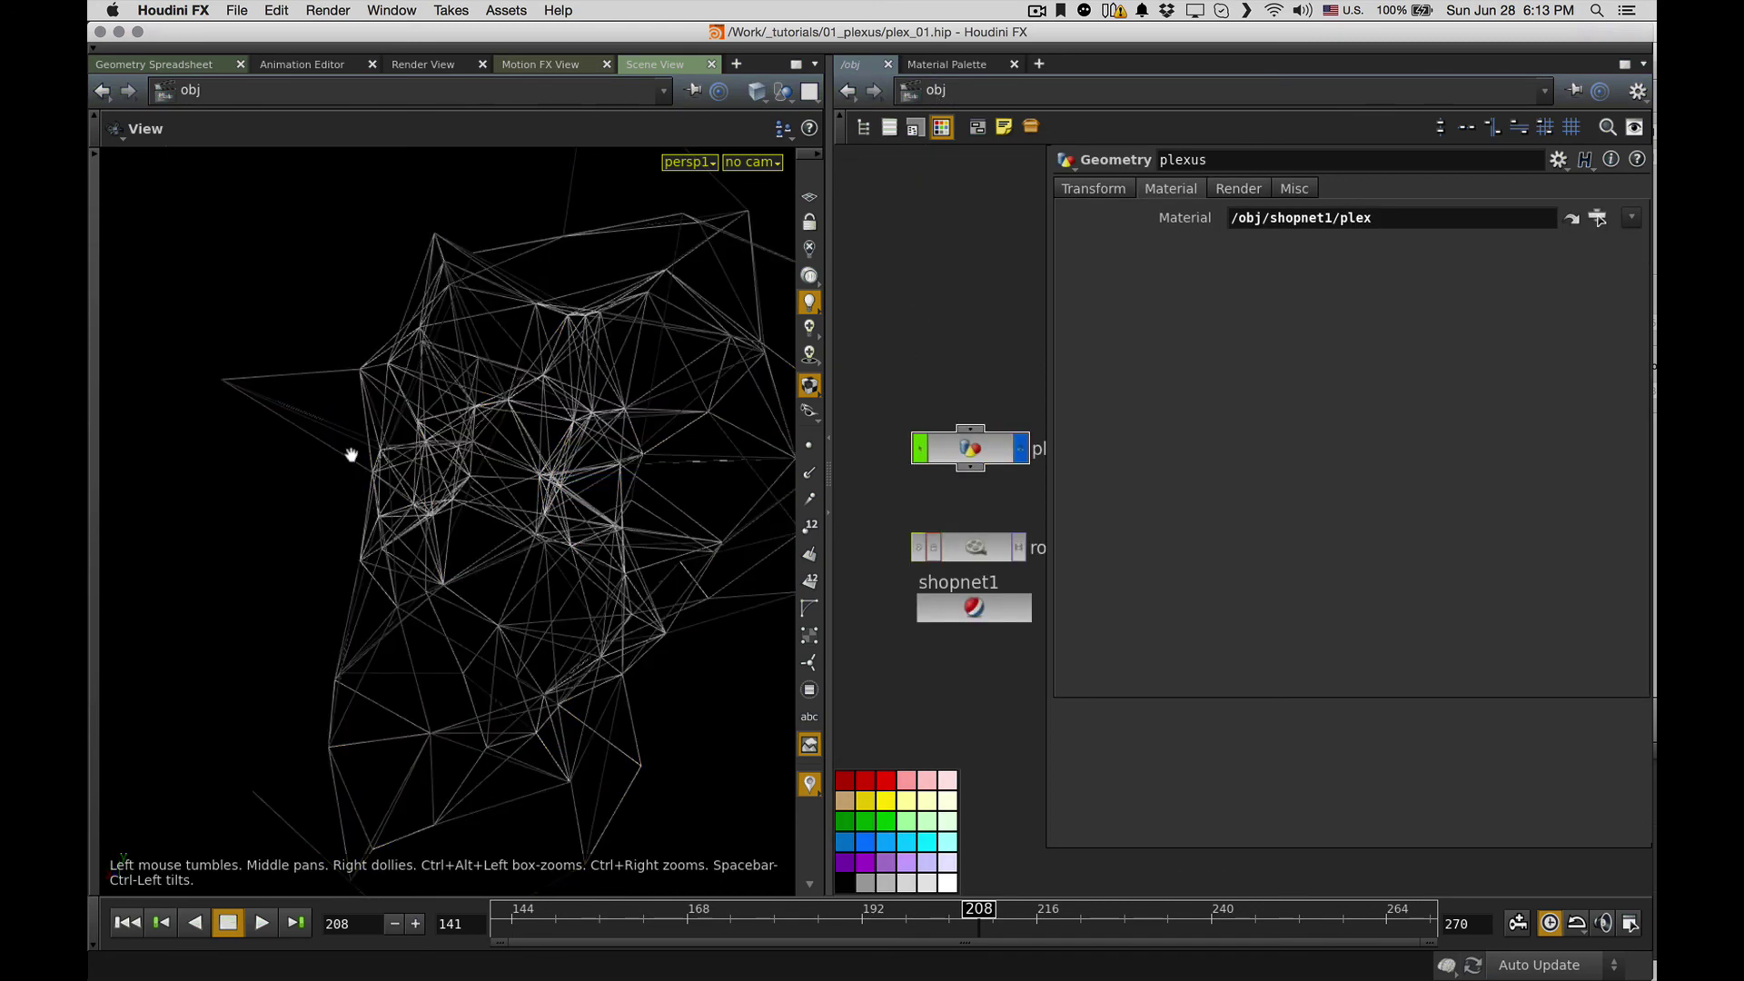
left_click_drag(351, 455, 451, 494)
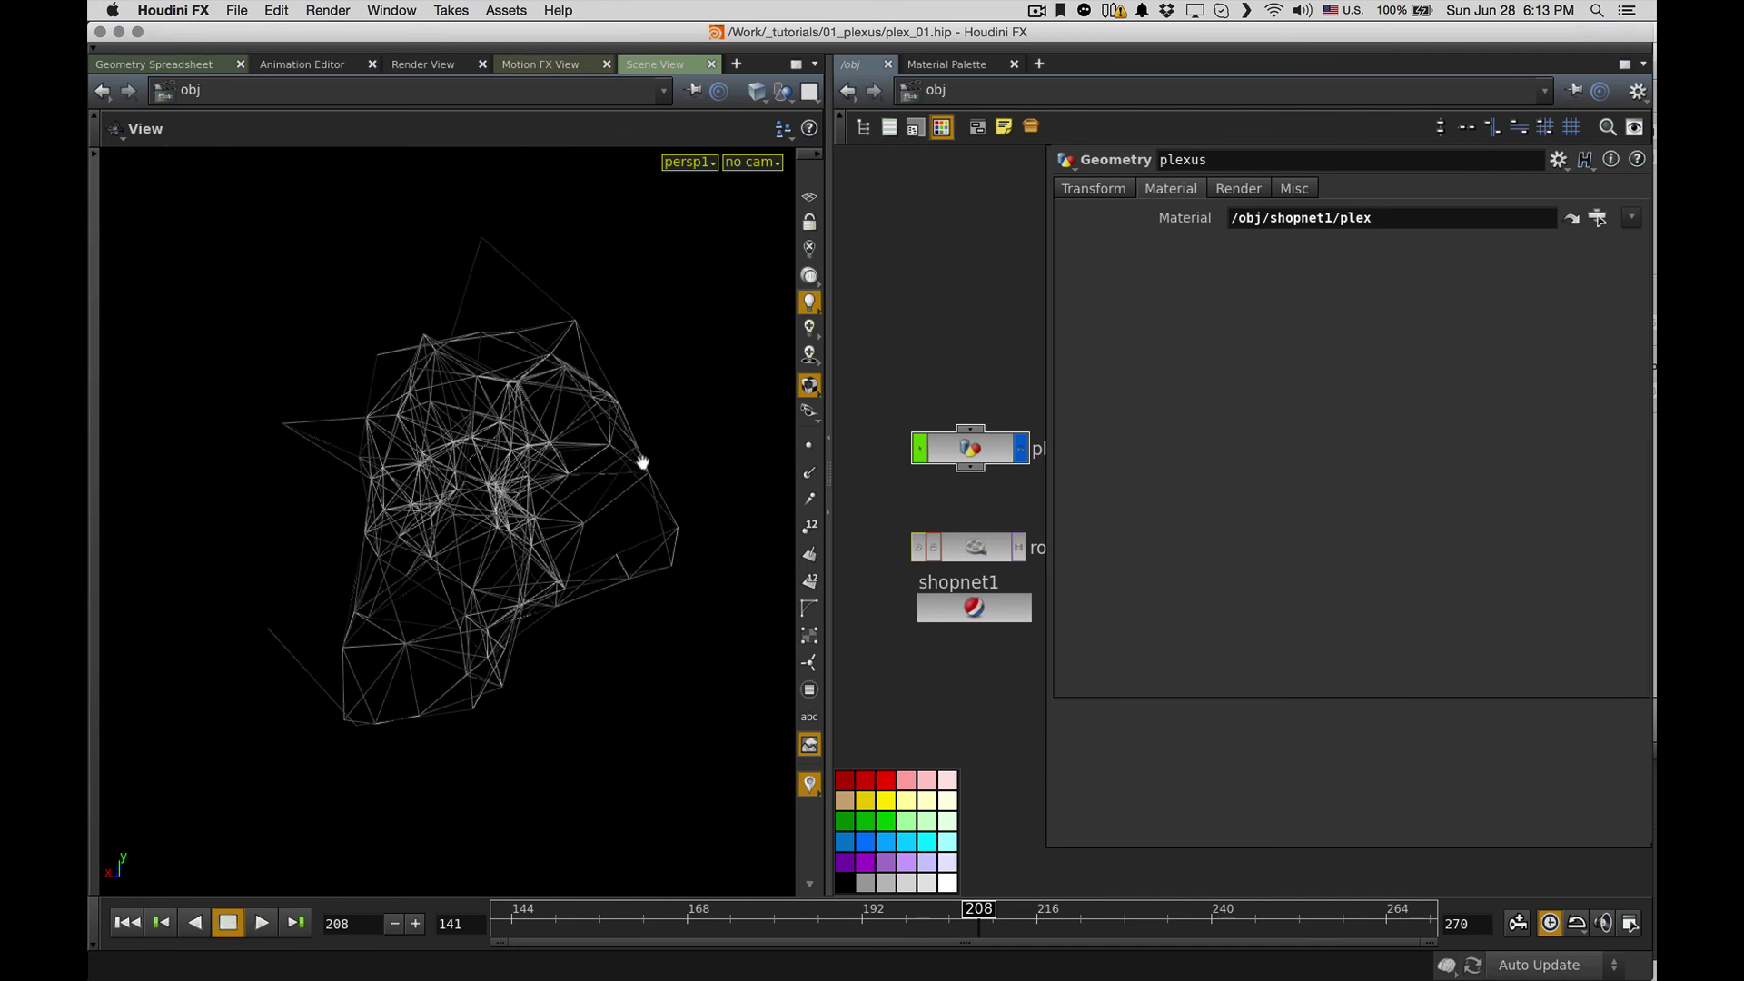